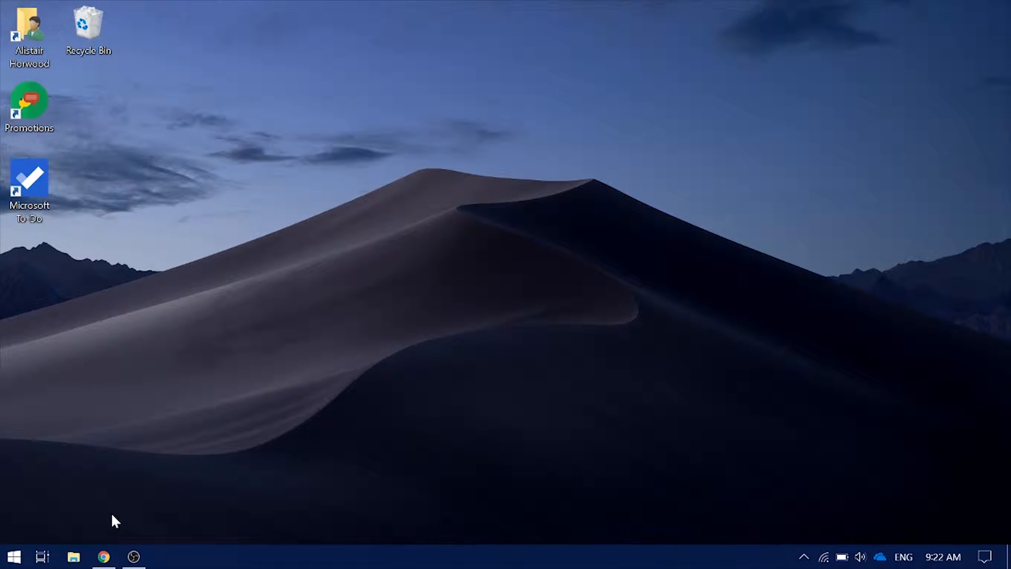
Start a new Google account named Seaview Tech with a chosen username and password
click(102, 557)
click(965, 105)
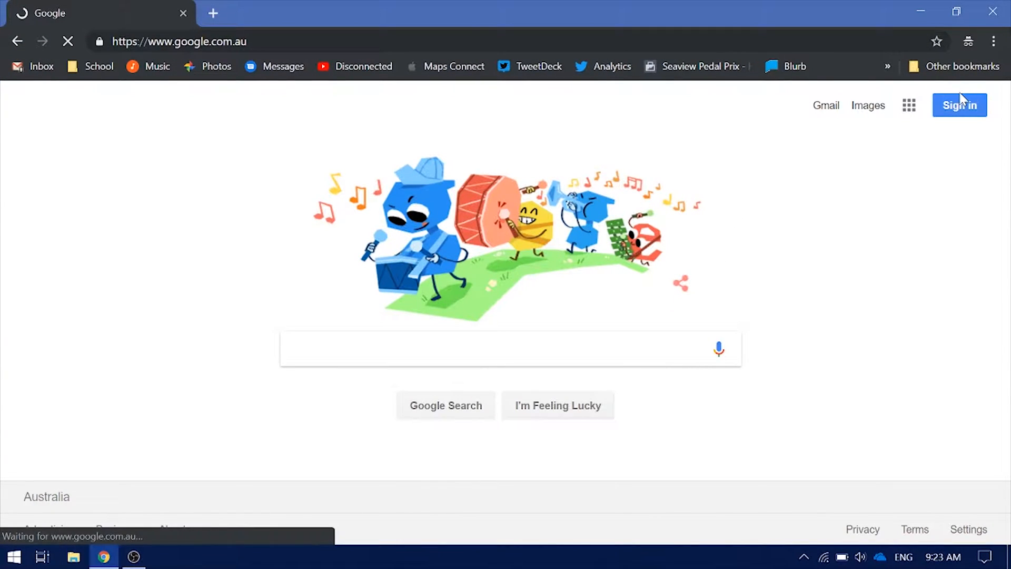
click(394, 439)
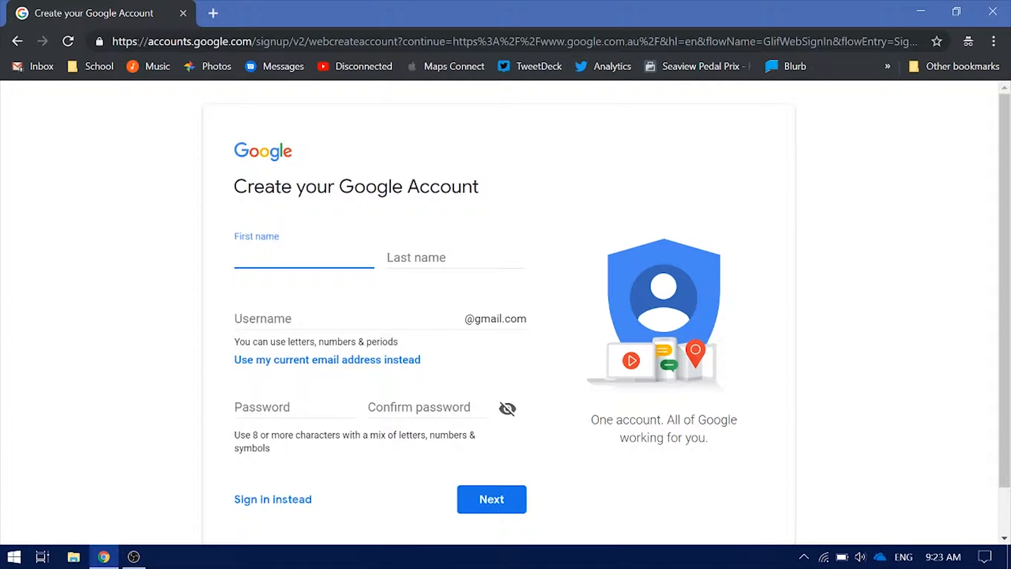
text(Seaview)
key(Tab)
text(Tech)
key(Tab)
click(316, 407)
Enter the personal details, including a recovery e-mail address, and accept the terms
click(235, 407)
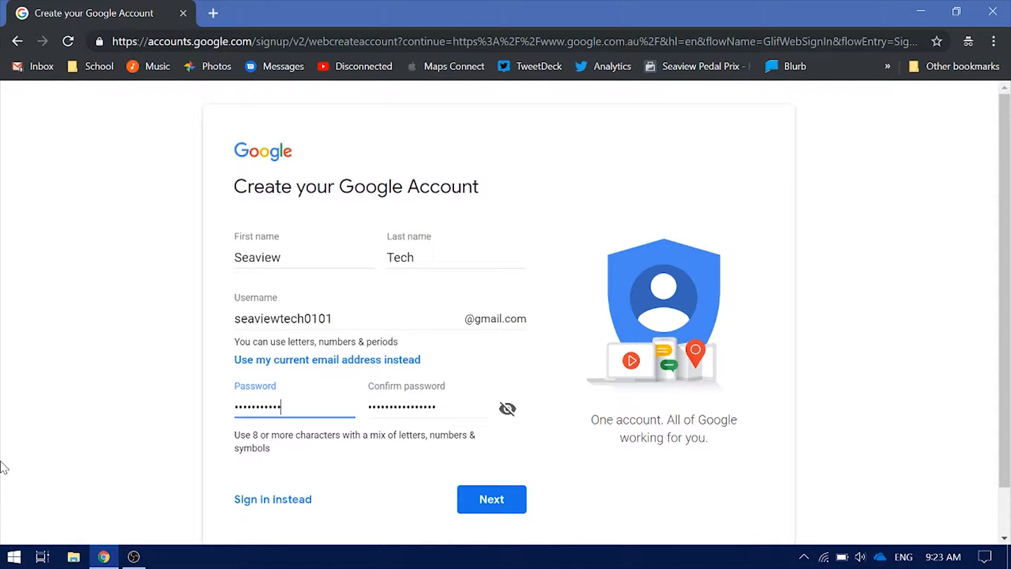
key(Tab)
key(d)
key(Tab)
click(492, 525)
scroll(523, 349, down, 20)
click(492, 446)
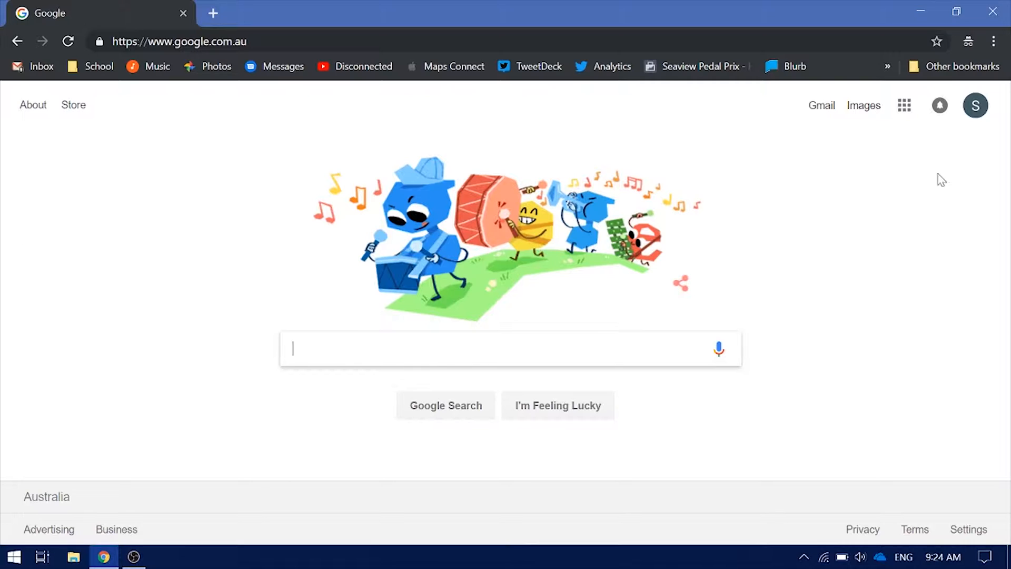
Open YouTube from the Google apps grid, sign in as Seaview Tech, and show the account menu
click(904, 107)
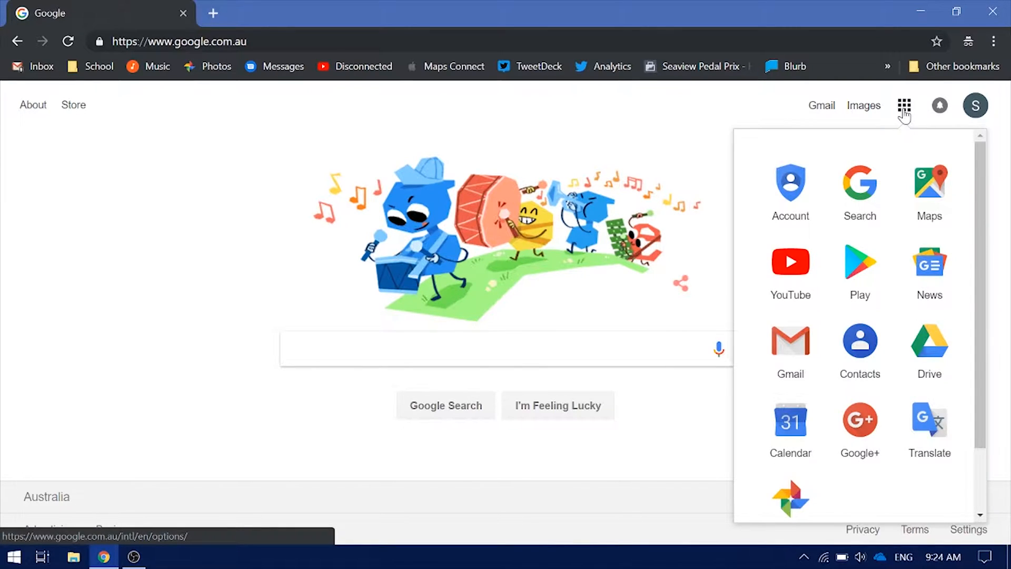
click(903, 108)
click(903, 108)
click(571, 358)
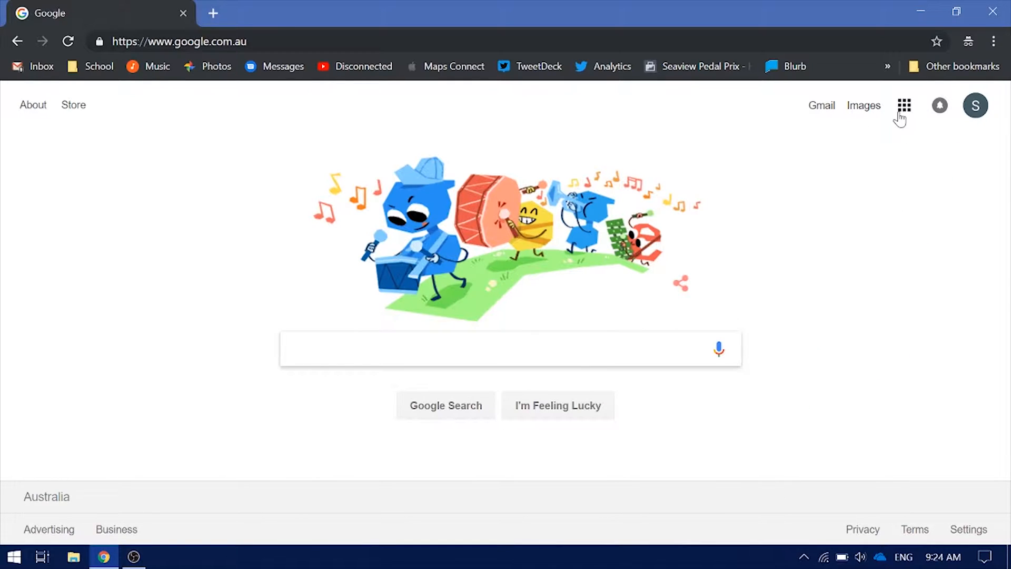
click(904, 108)
click(784, 250)
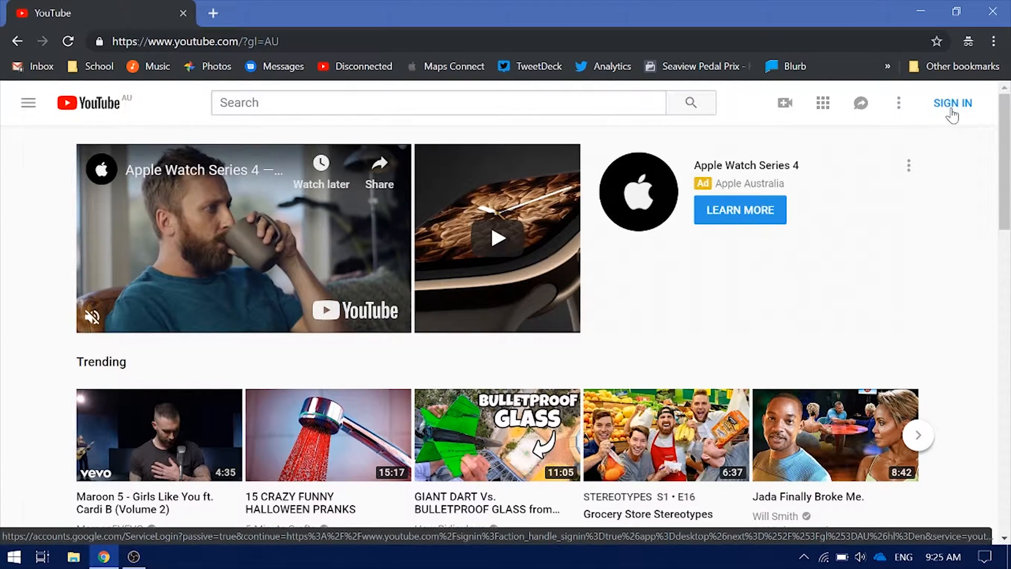
click(952, 111)
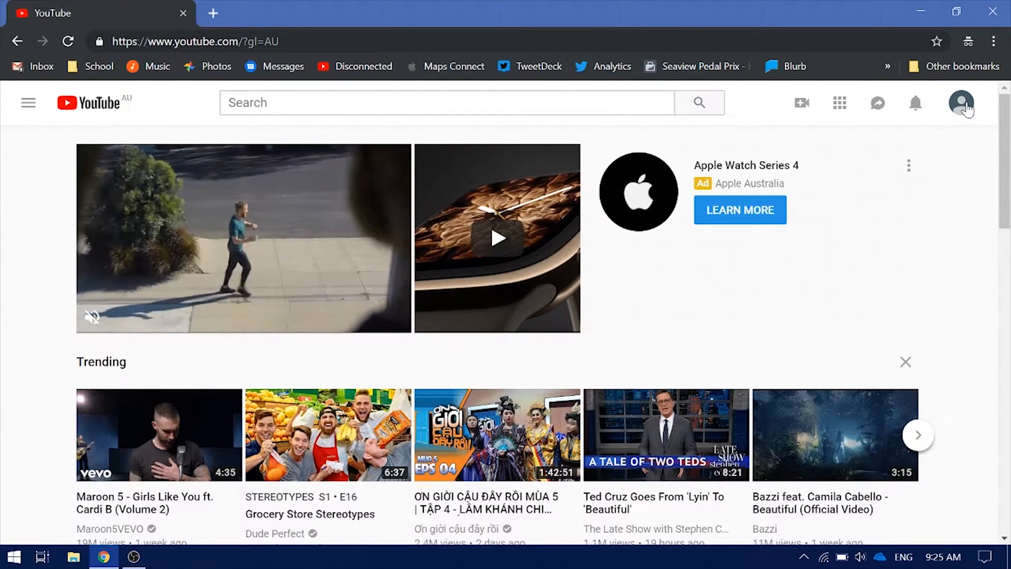
click(965, 109)
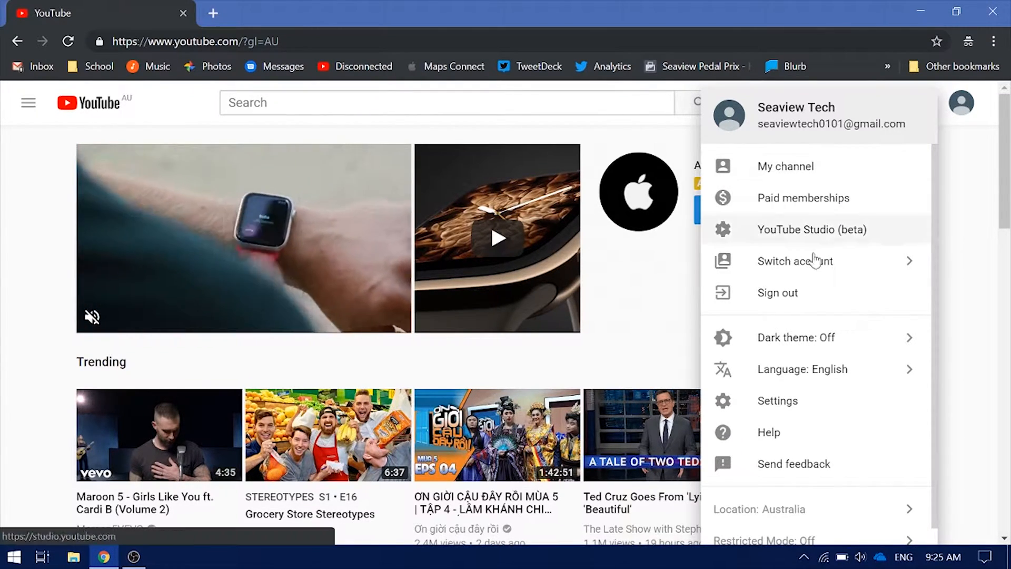
Begin creating a new channel from the YouTube account settings
click(812, 398)
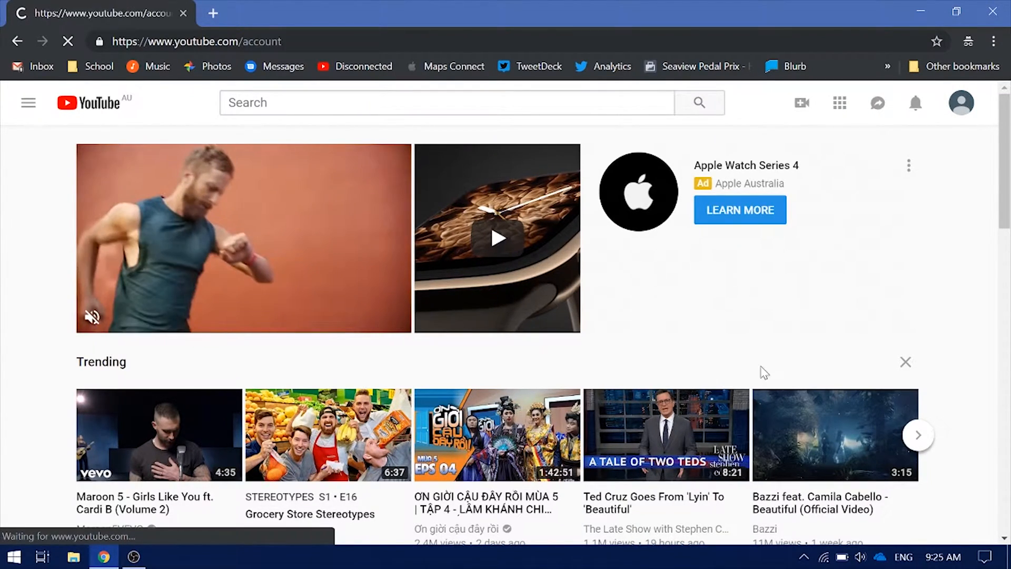
scroll(397, 418, down, 3)
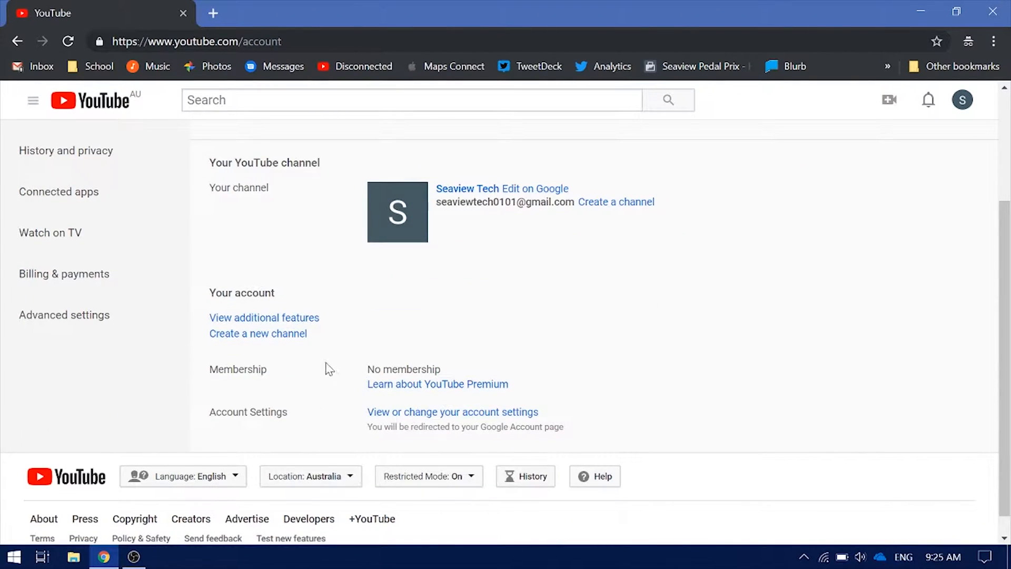
click(266, 340)
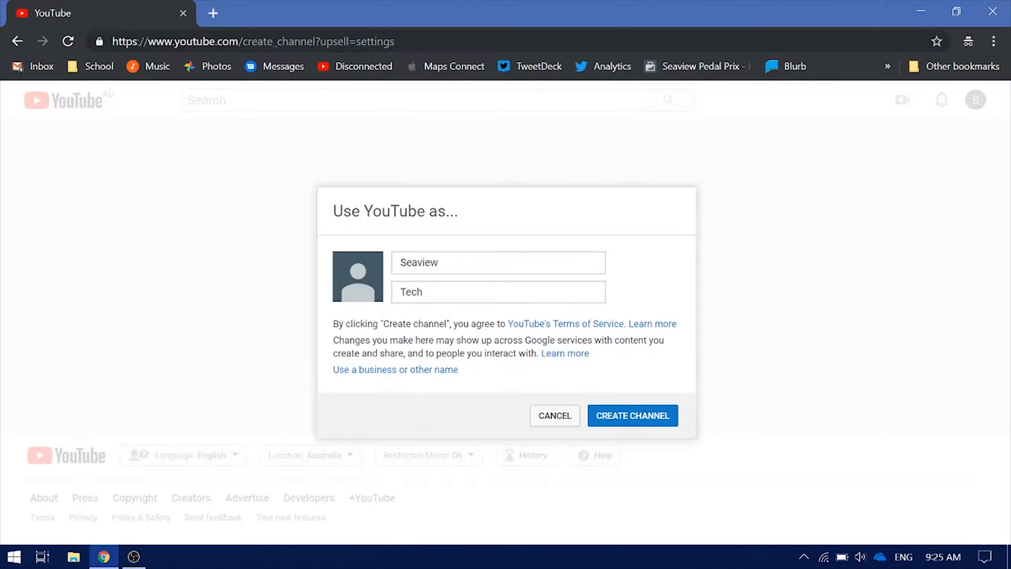
key(Tab)
key(Tab)
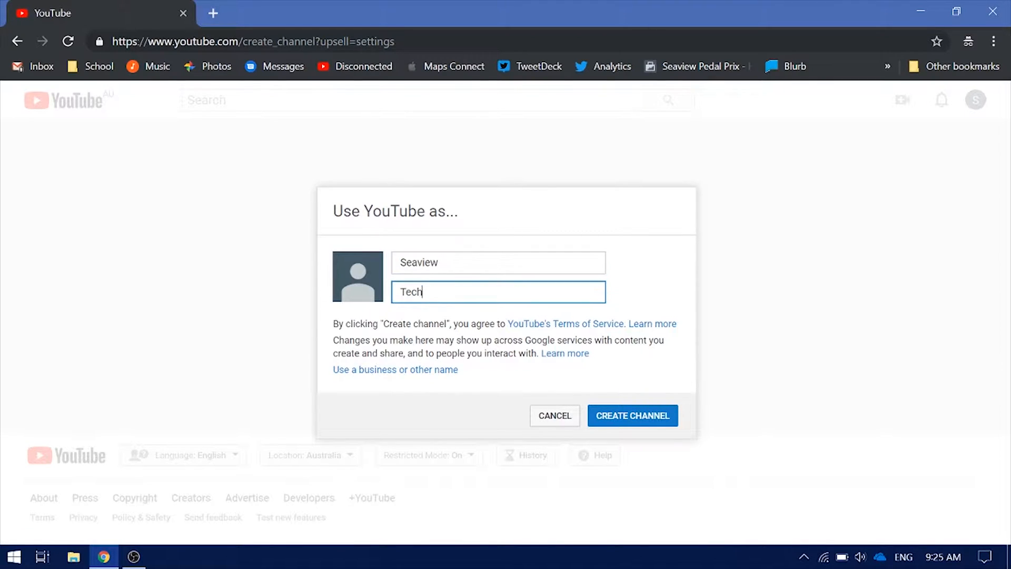
key(shift+Tab)
click(423, 291)
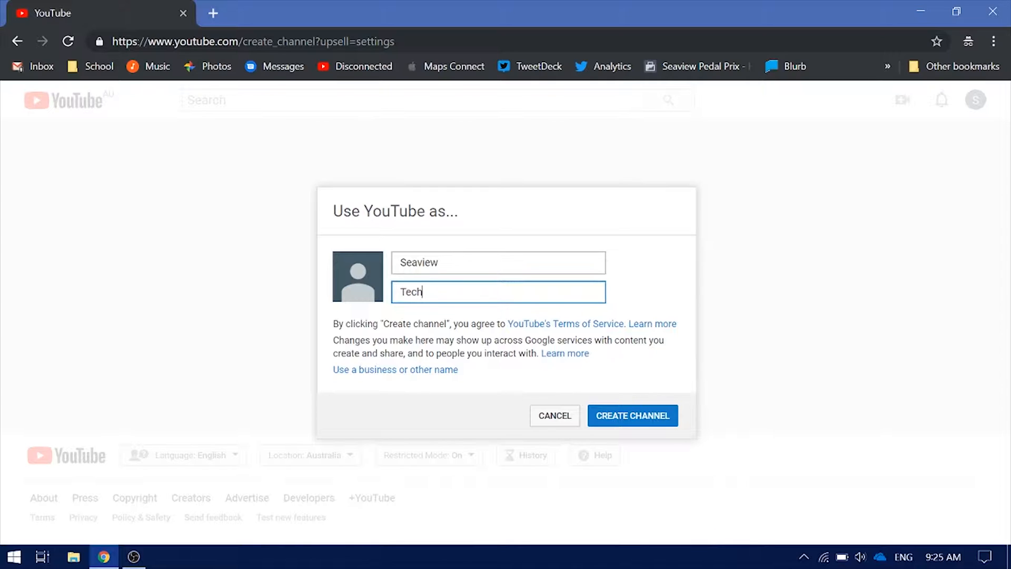
Adjust the name fields and create the Seaview Tech channel
key(shift+Tab)
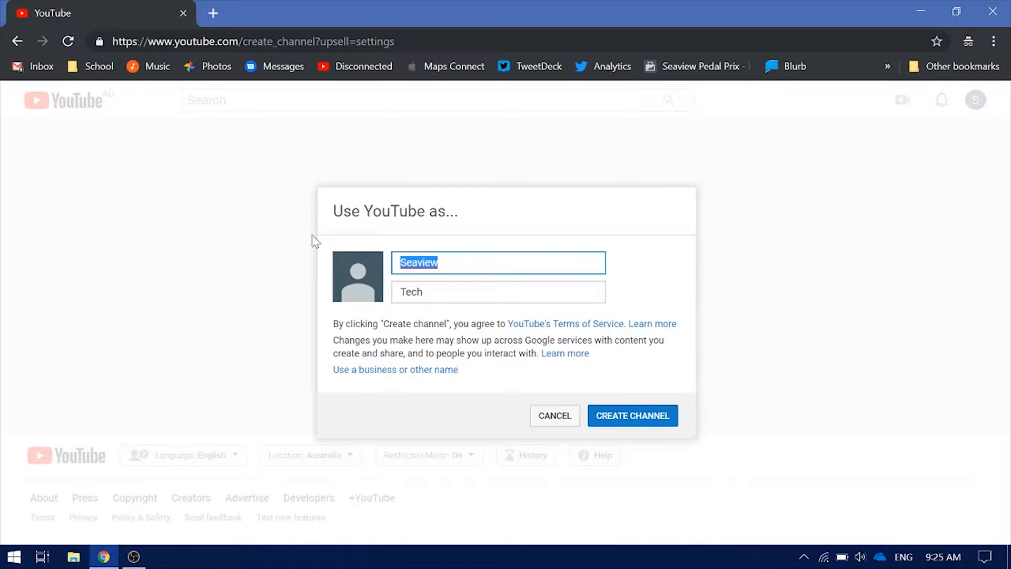
text(M)
key(BackSpace)
key(Tab)
key(shift+Tab)
text(M)
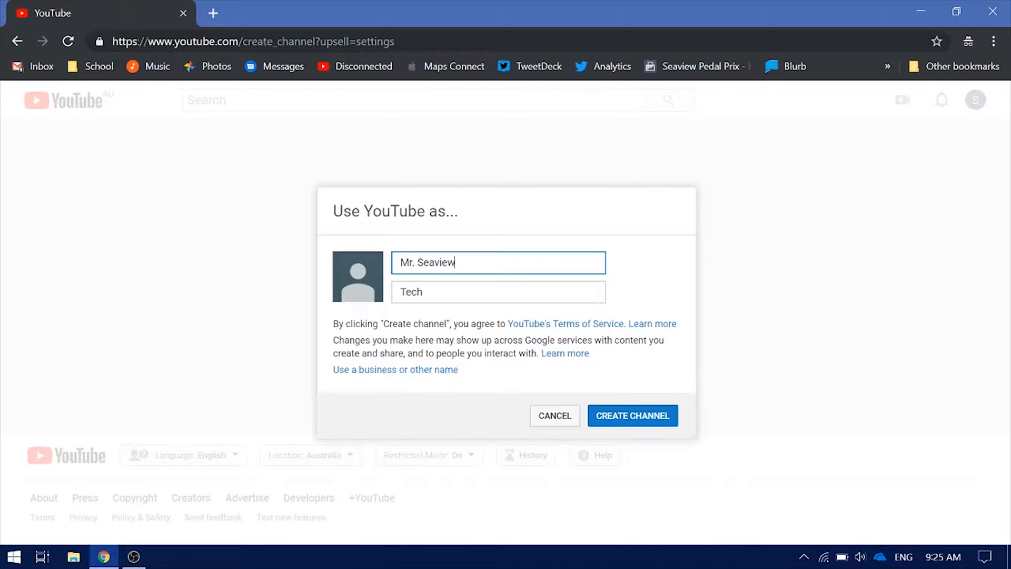
click(423, 291)
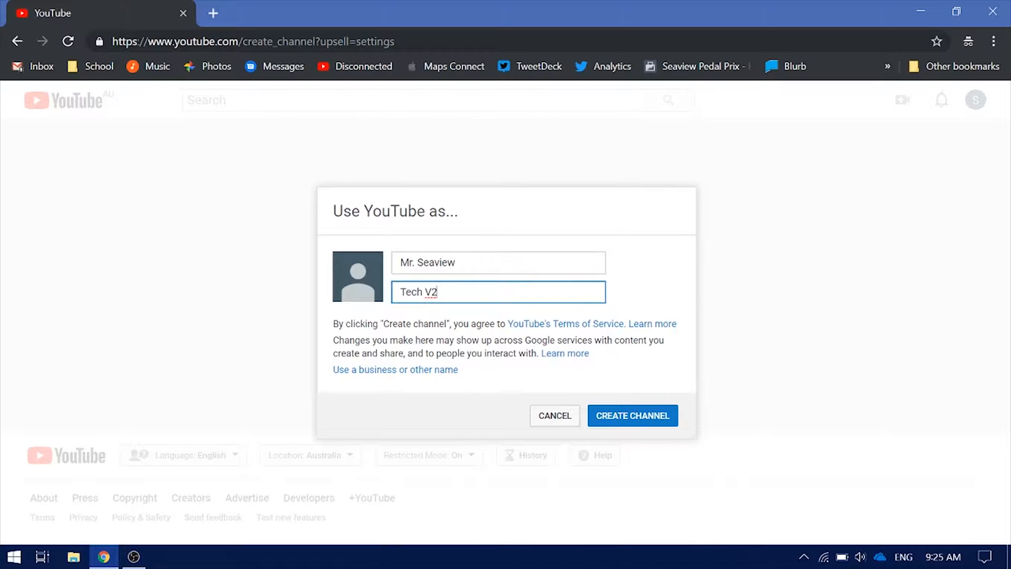
click(651, 419)
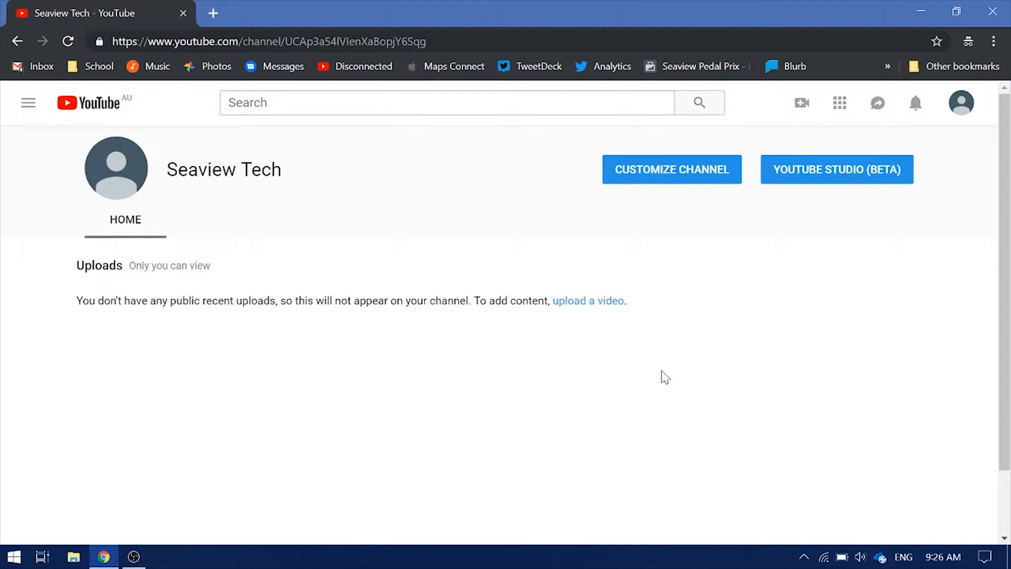
Enter channel customisation, select the empty description box, and dismiss the channel icon notice
click(644, 171)
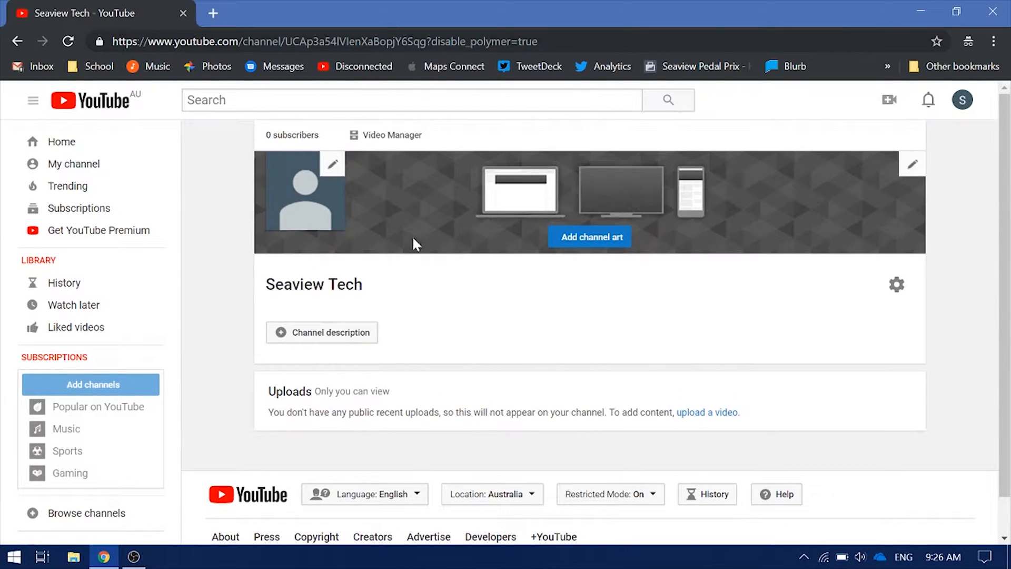
click(340, 331)
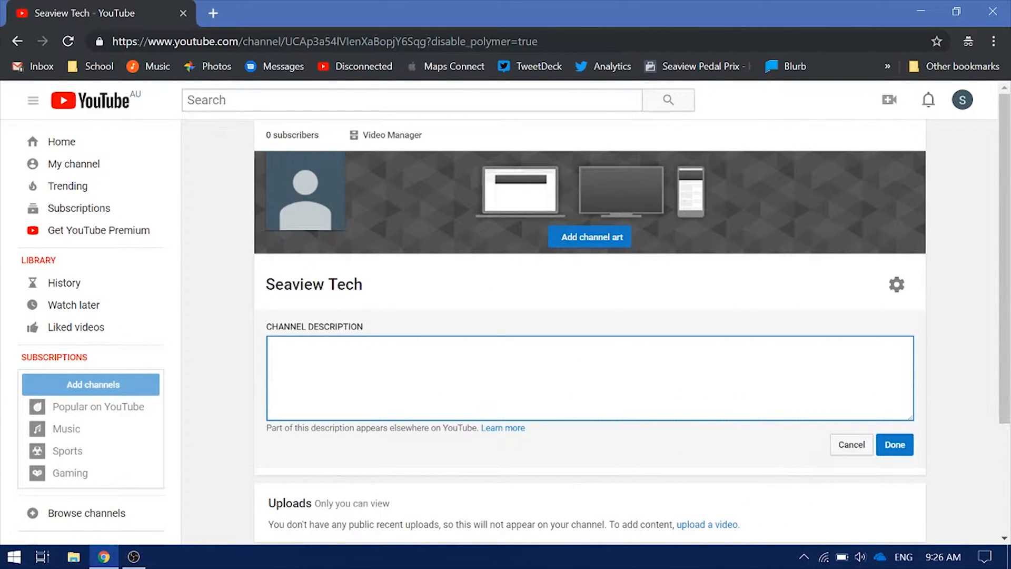
click(322, 174)
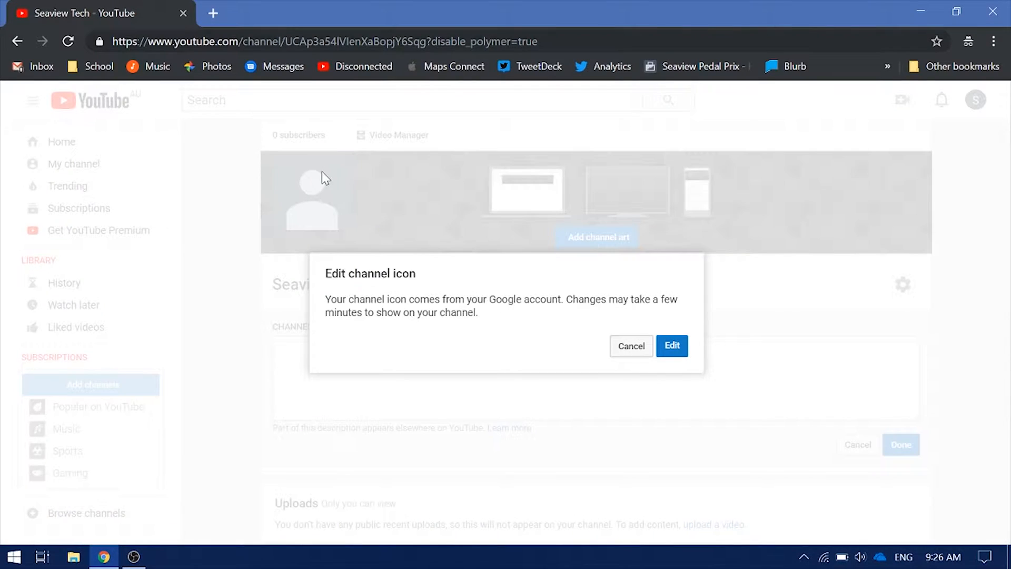
click(633, 346)
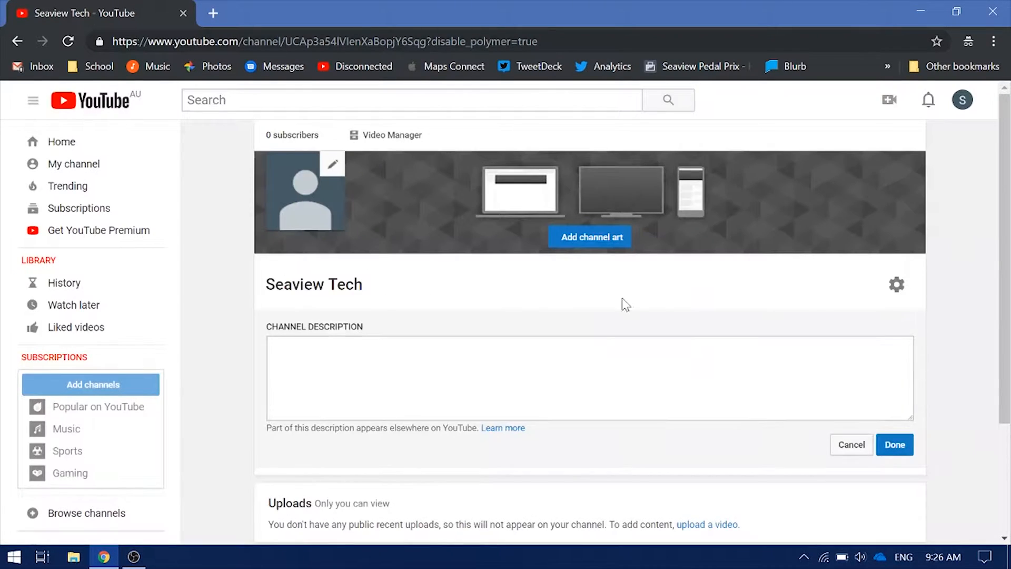
scroll(529, 210, down, 3)
scroll(595, 200, up, 3)
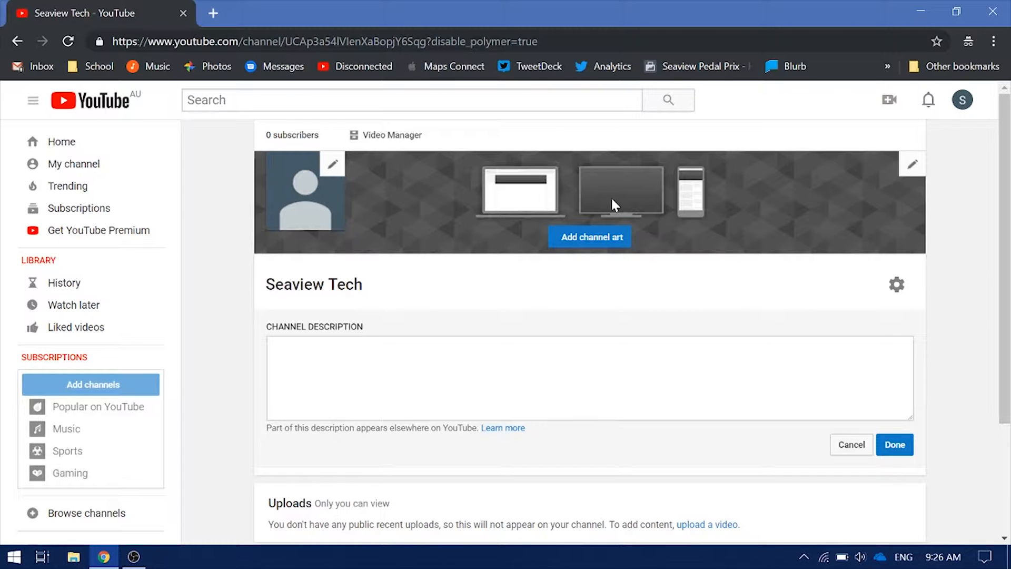
Open the Pexels stock photo site in a new tab via a web search
click(205, 11)
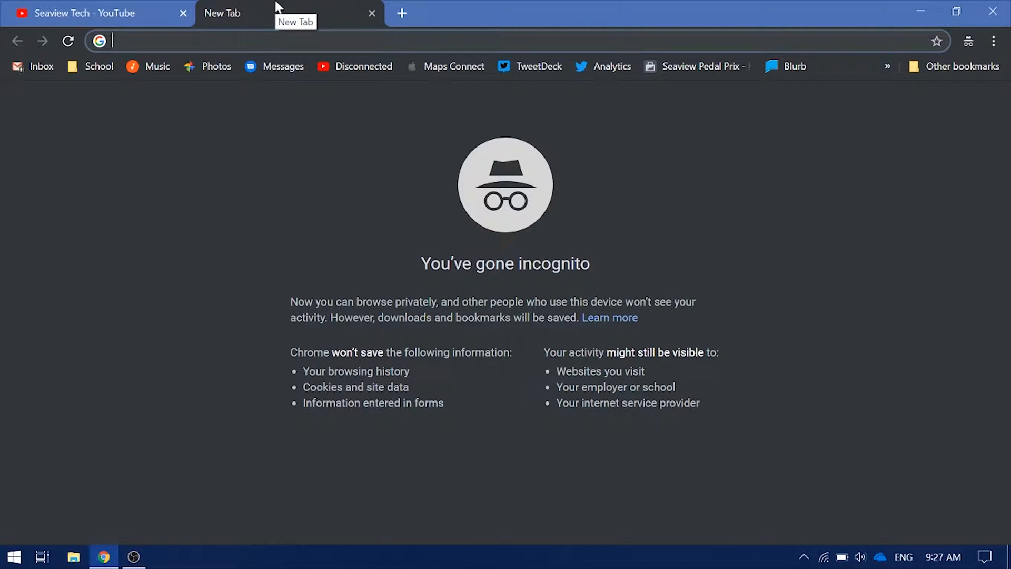
text(pexels)
key(Return)
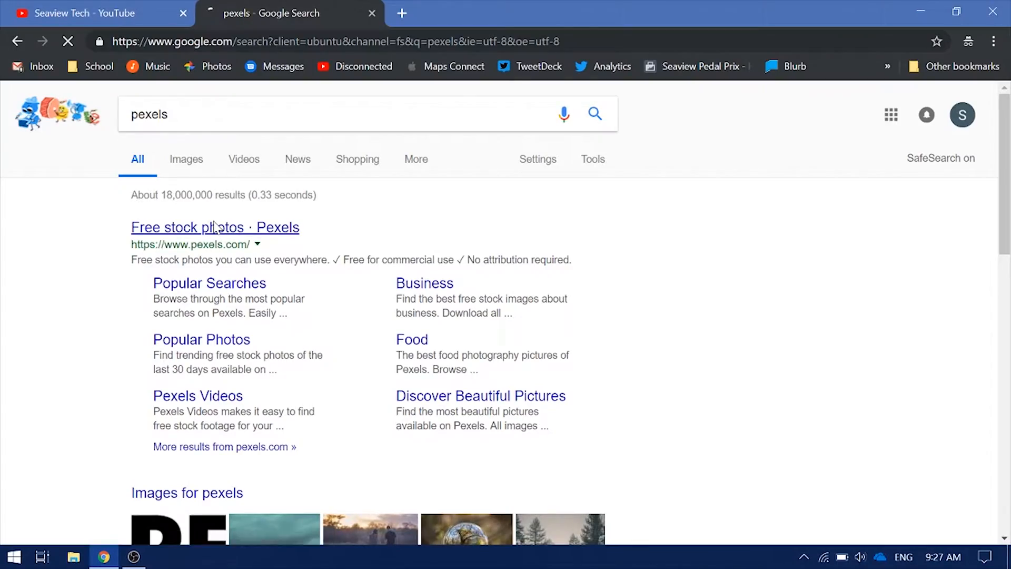
click(217, 226)
scroll(274, 271, down, 10)
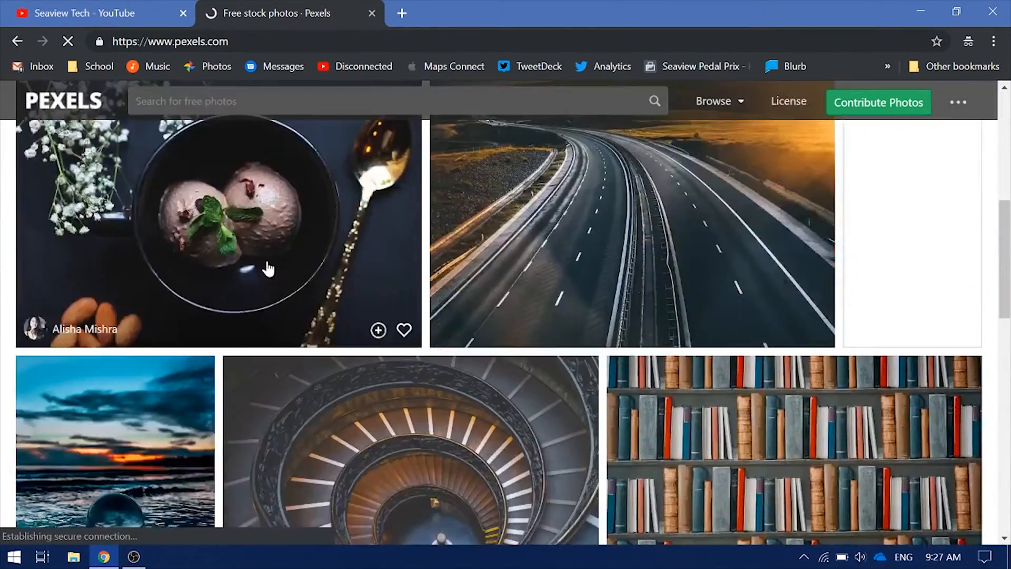
scroll(272, 268, down, 15)
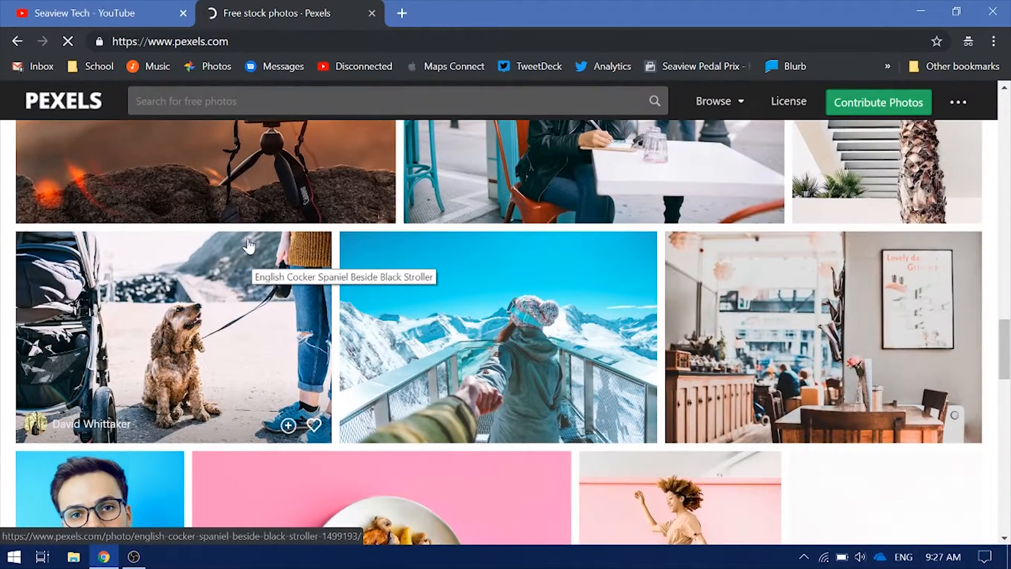
scroll(263, 221, up, 20)
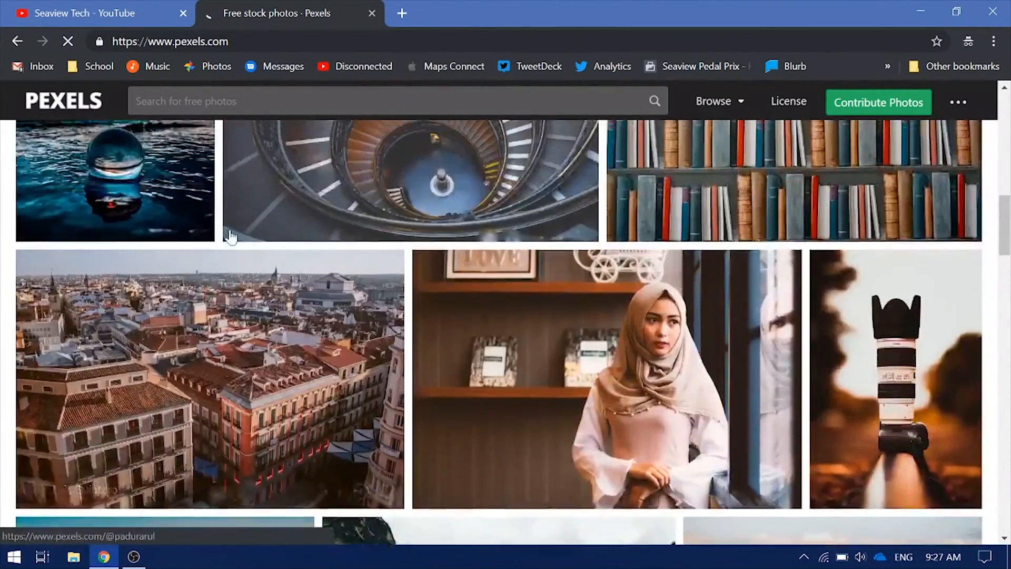
scroll(311, 184, up, 6)
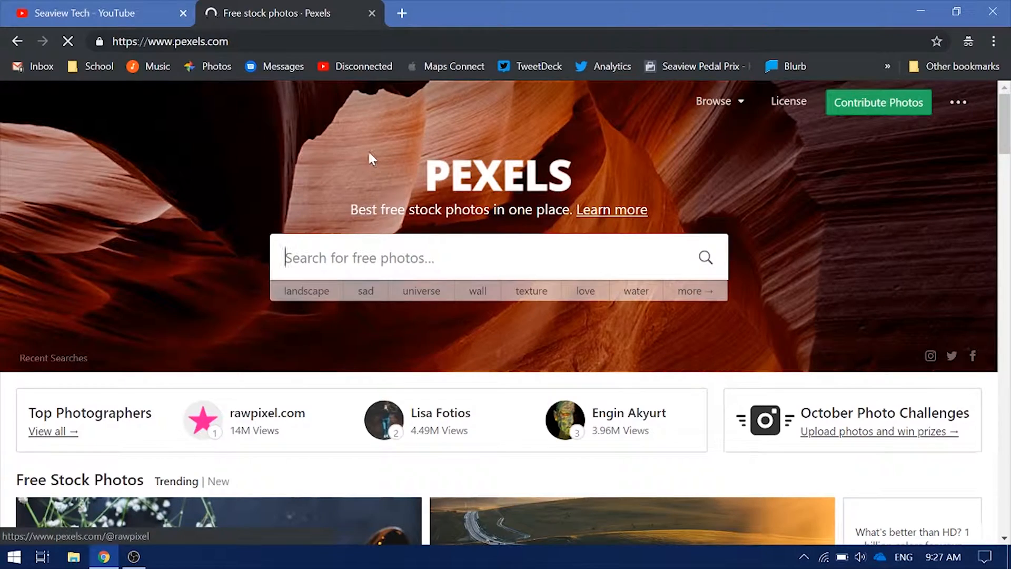
Search Pexels for 'Tech' and open the green circuit-board photo
click(287, 258)
text(Tech)
key(Return)
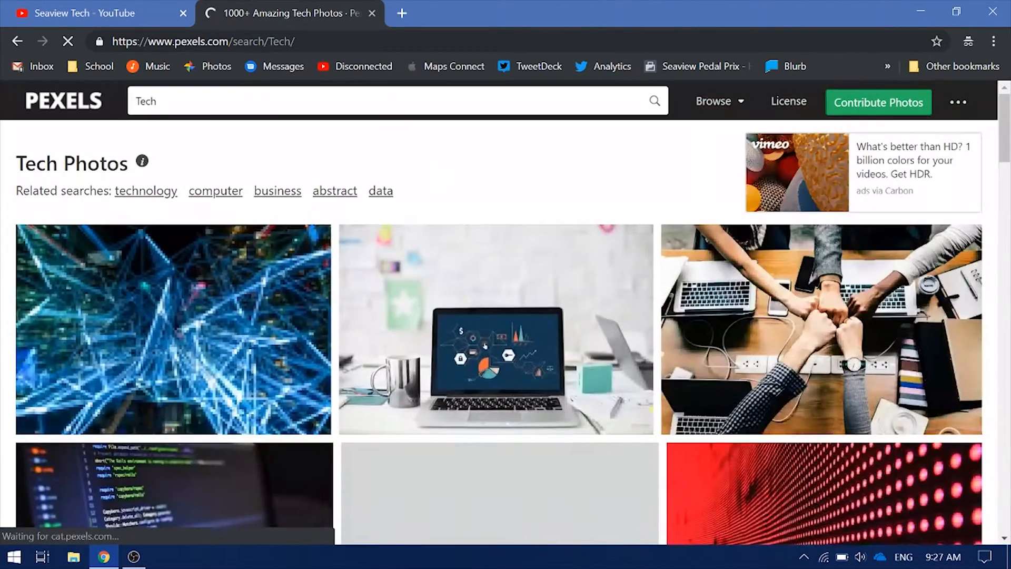
scroll(390, 293, down, 15)
scroll(413, 286, down, 3)
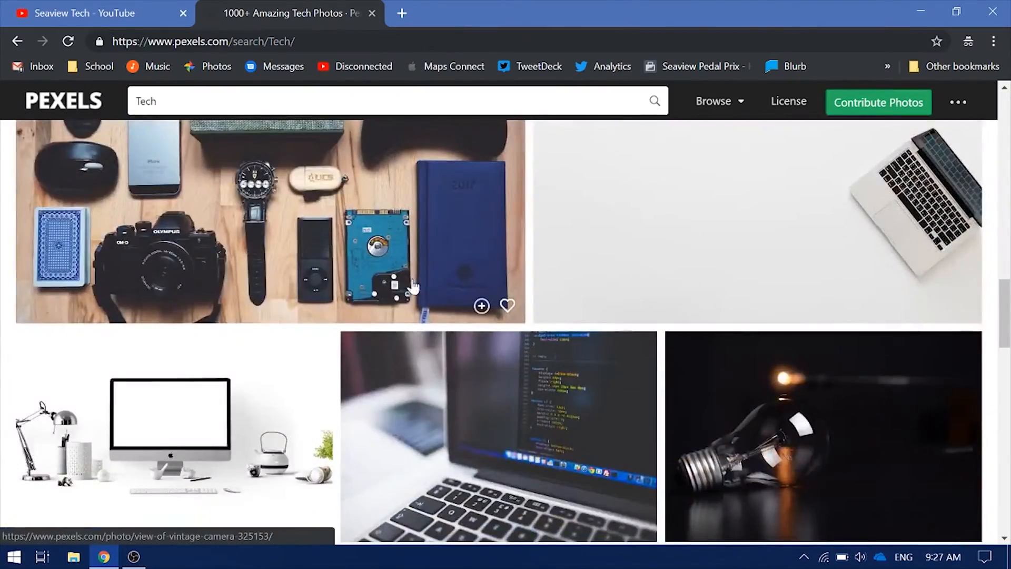
scroll(414, 286, up, 13)
scroll(413, 287, down, 6)
scroll(413, 285, down, 4)
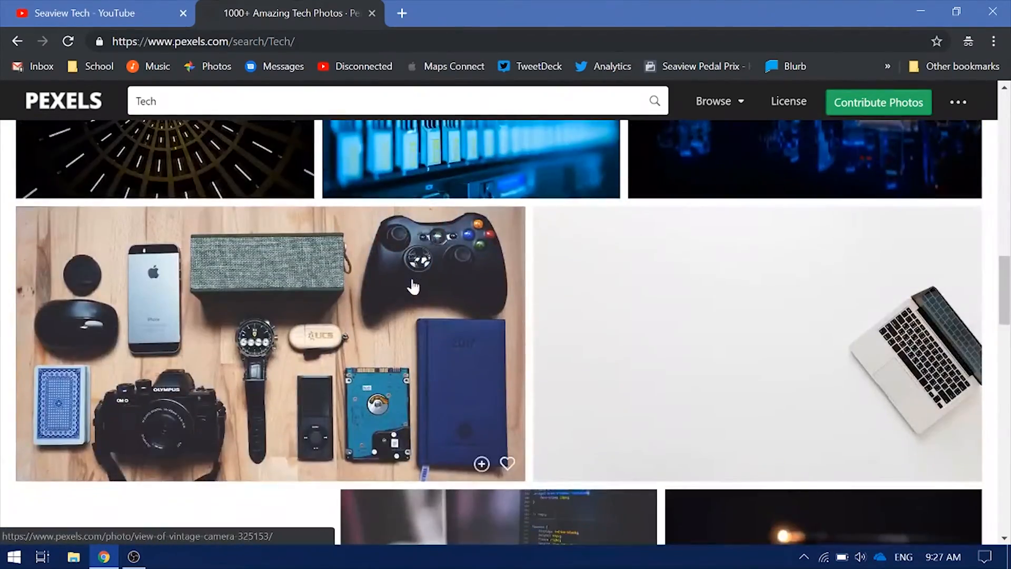
click(168, 7)
click(287, 13)
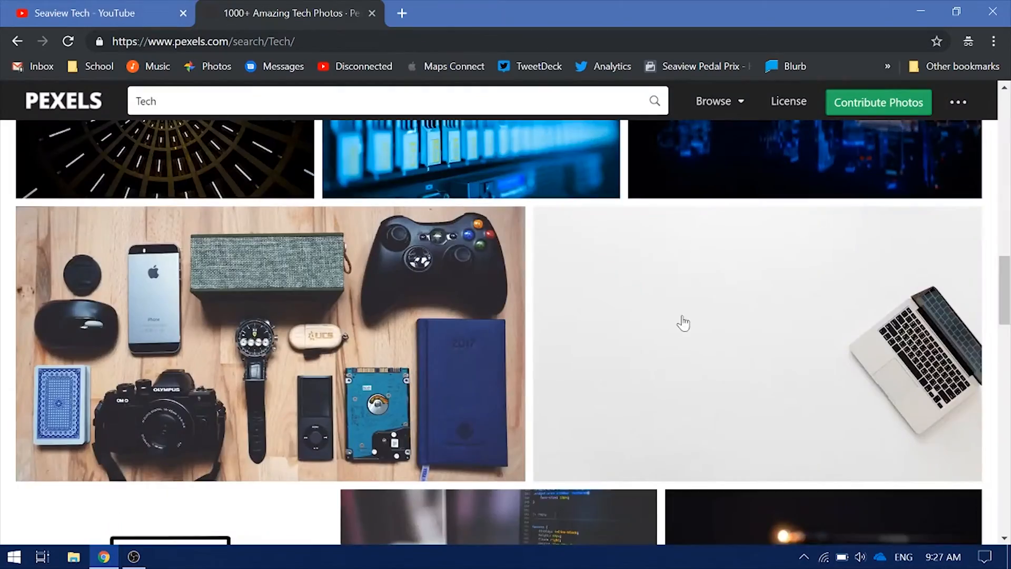
scroll(677, 323, up, 10)
scroll(728, 349, down, 3)
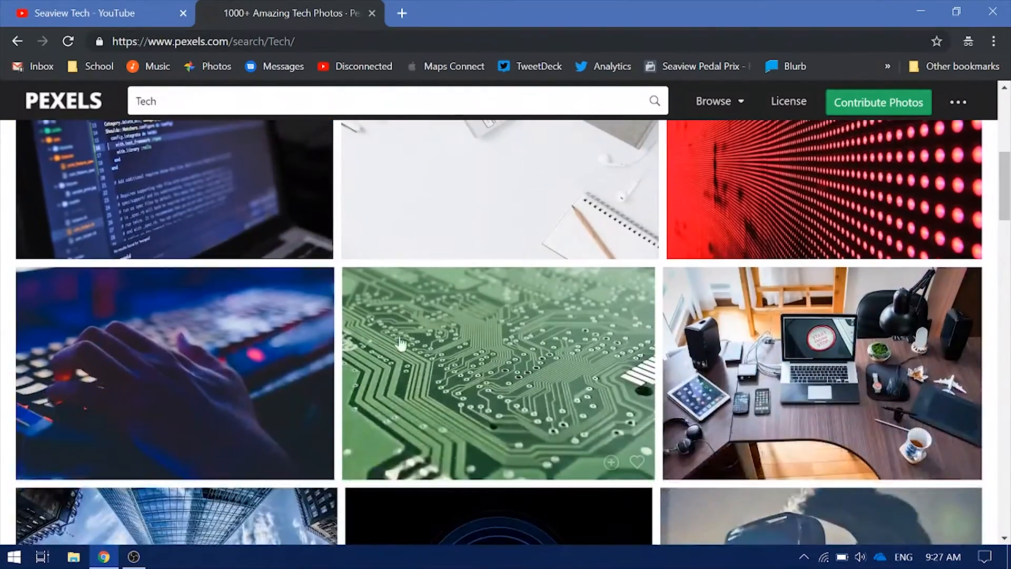
click(447, 355)
Download the photo and upload artificial-intelligence-circuit-board-computing-50711.jpg from Desktop as channel art
click(851, 255)
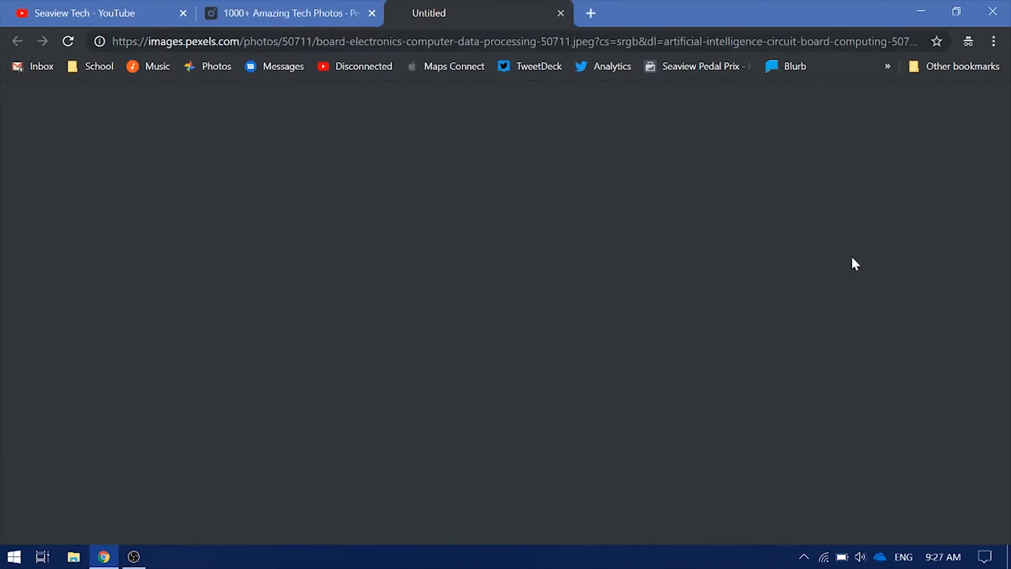
click(110, 12)
click(583, 235)
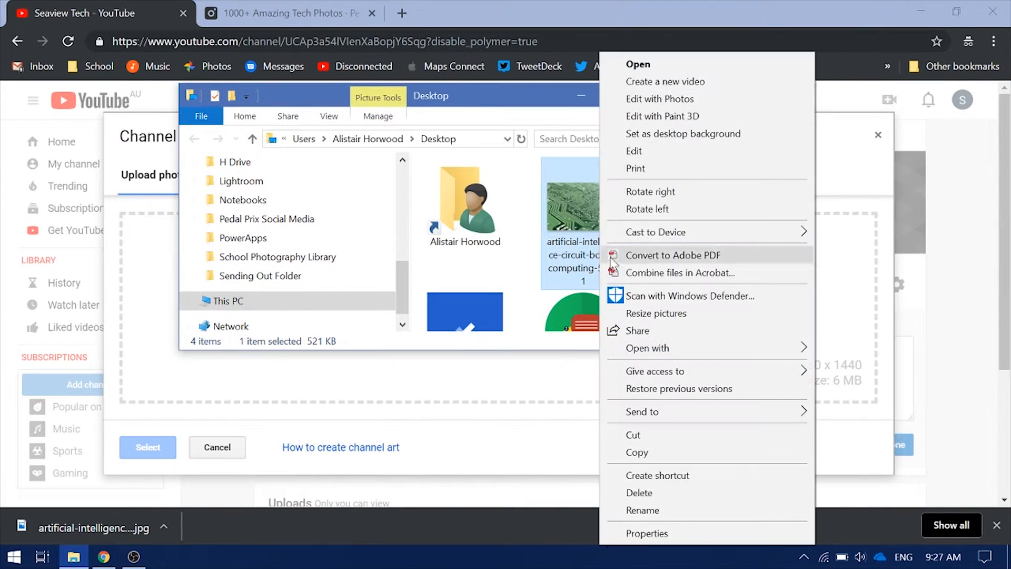
key(Escape)
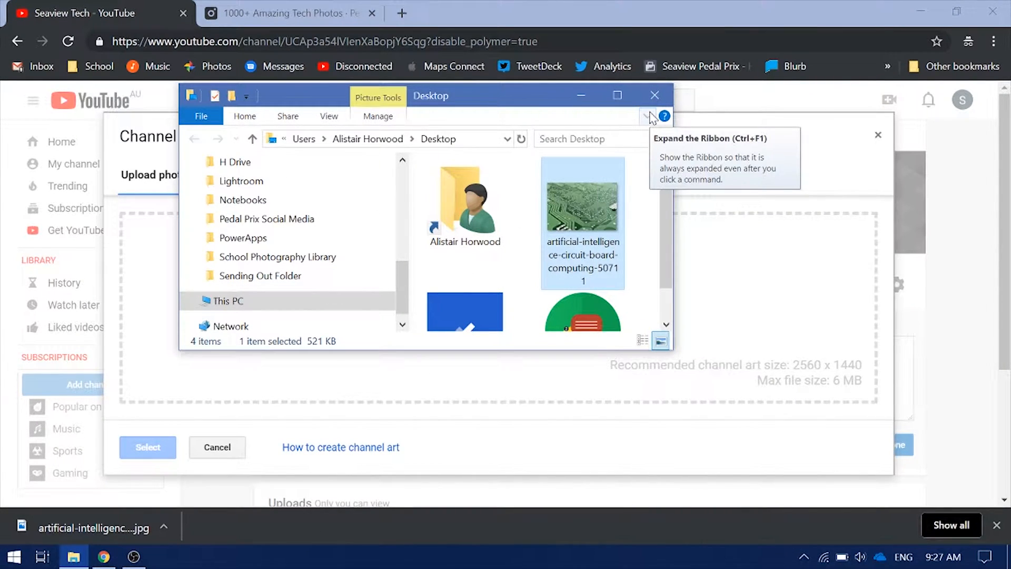
click(654, 94)
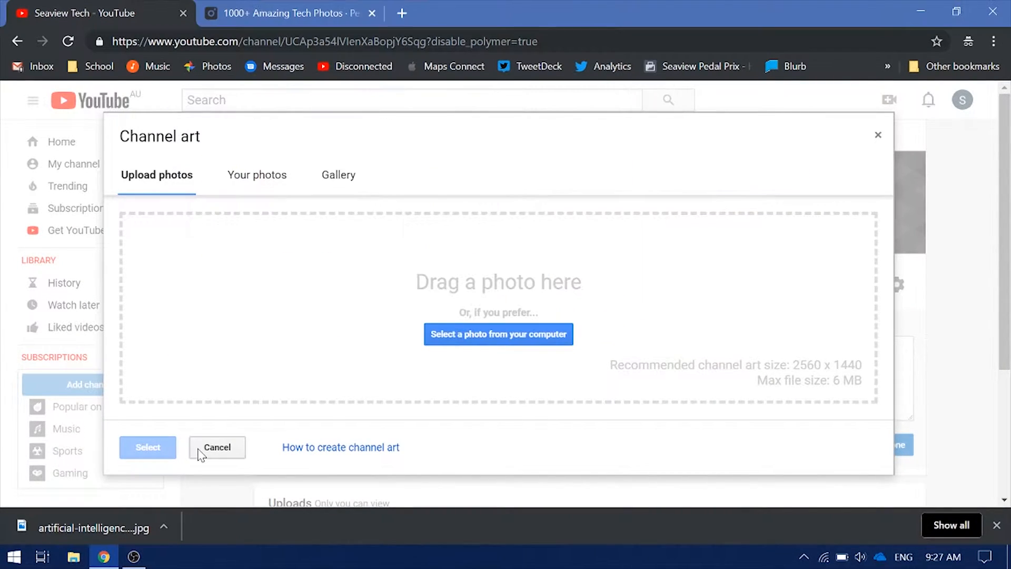
click(462, 337)
click(44, 155)
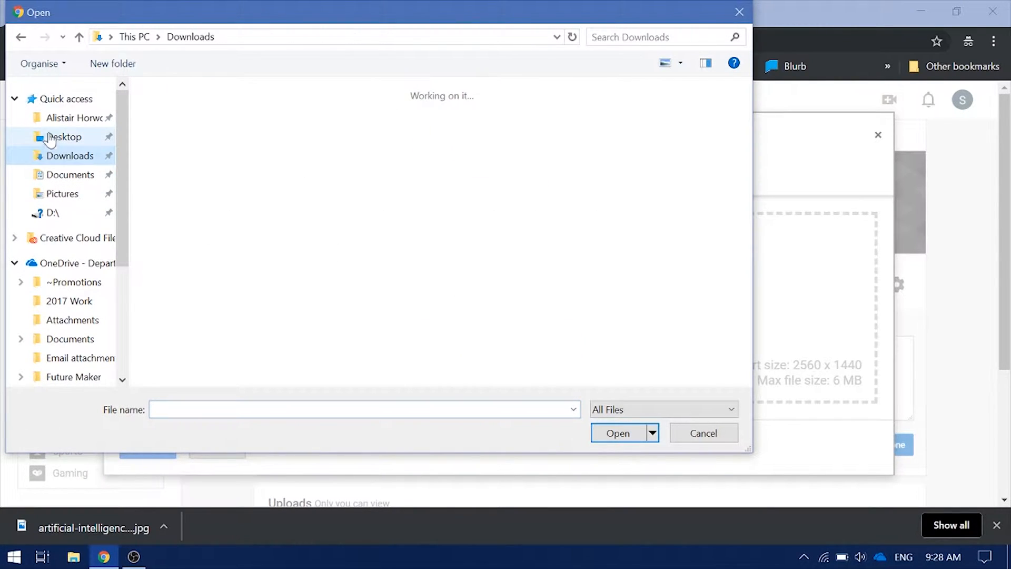
click(49, 139)
double_click(341, 171)
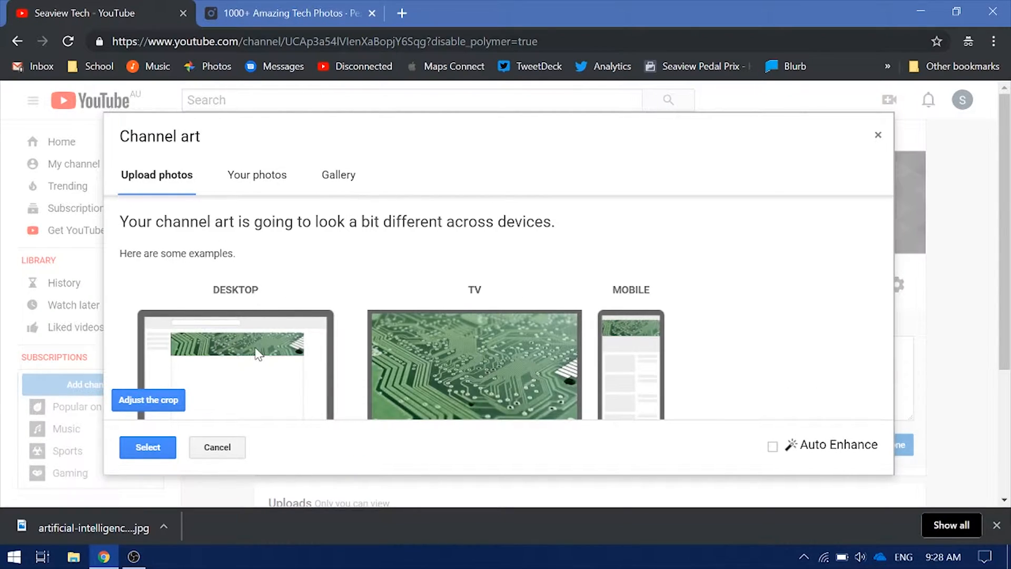
Crop the banner toward the image's upper part, check device previews, and save it
click(182, 401)
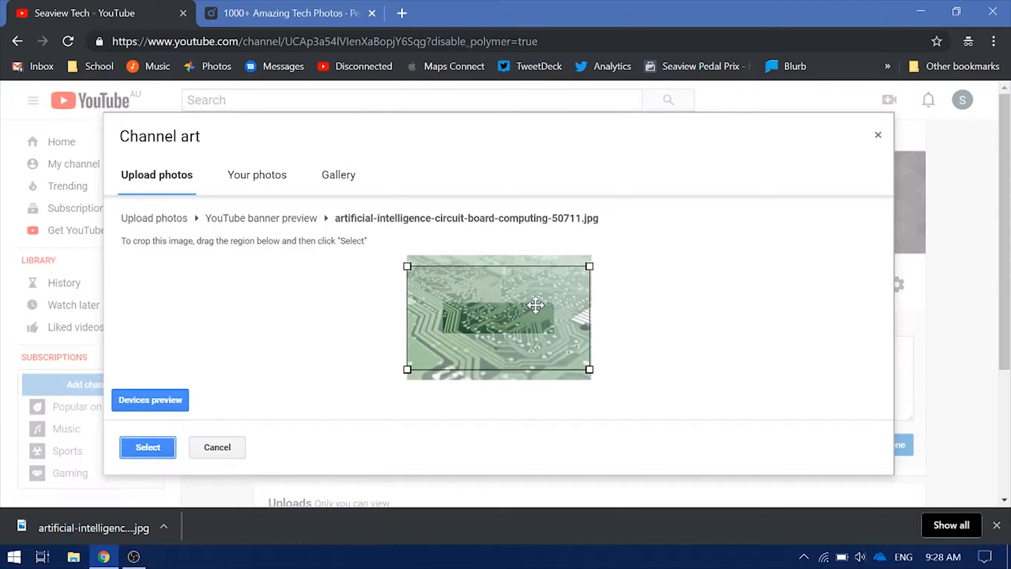
drag(574, 356, 598, 377)
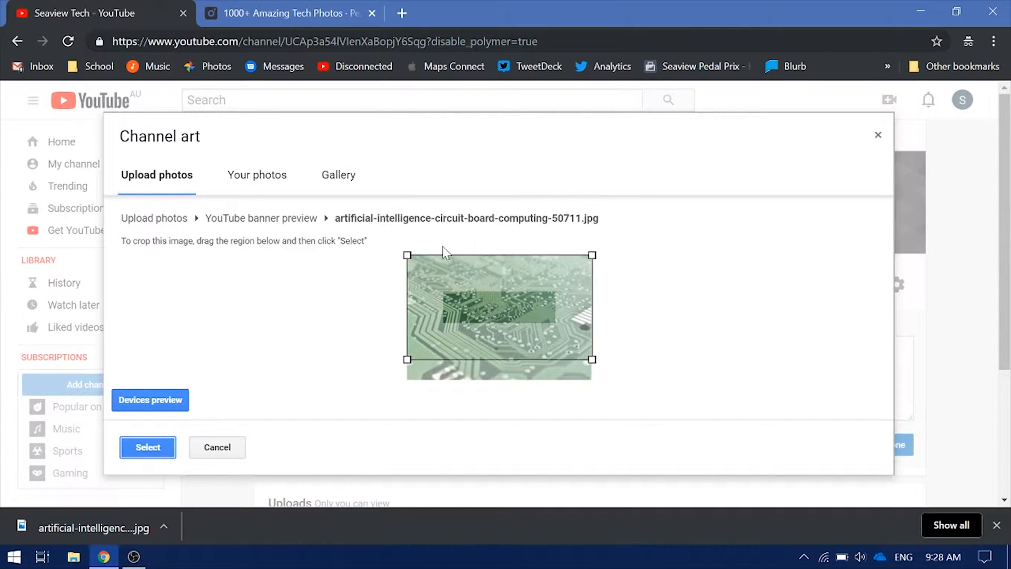
click(169, 409)
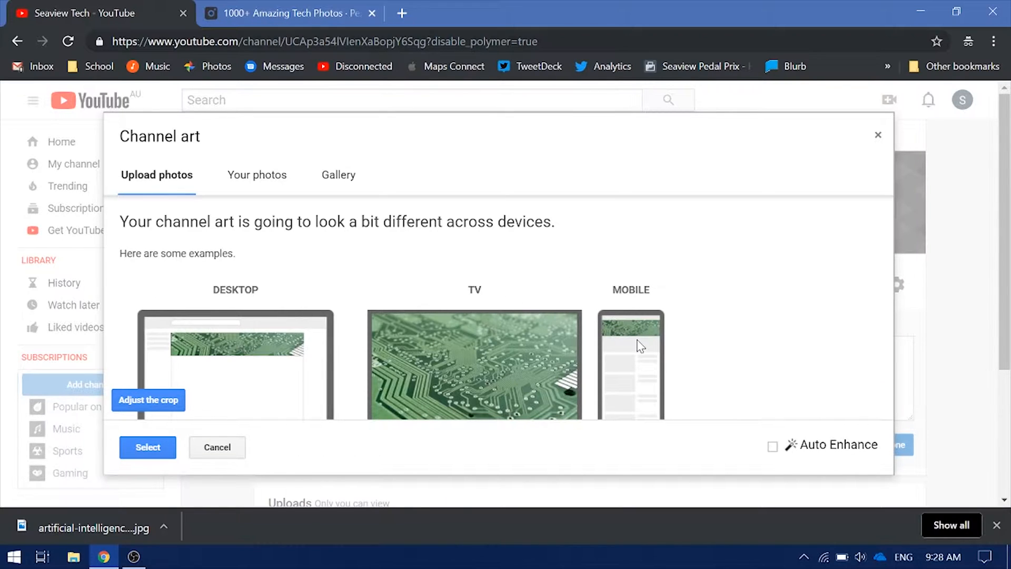
click(148, 399)
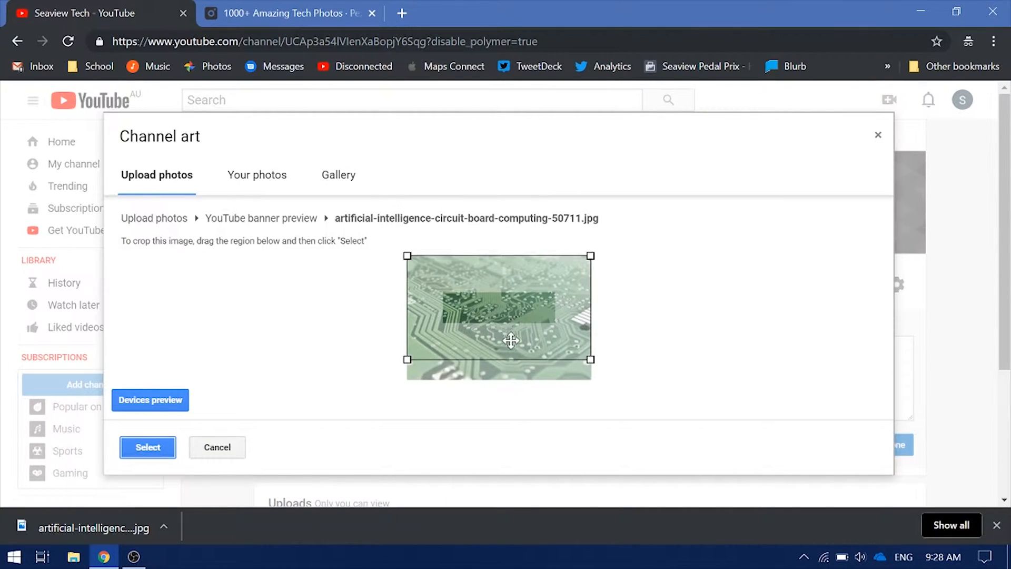
drag(516, 331, 516, 284)
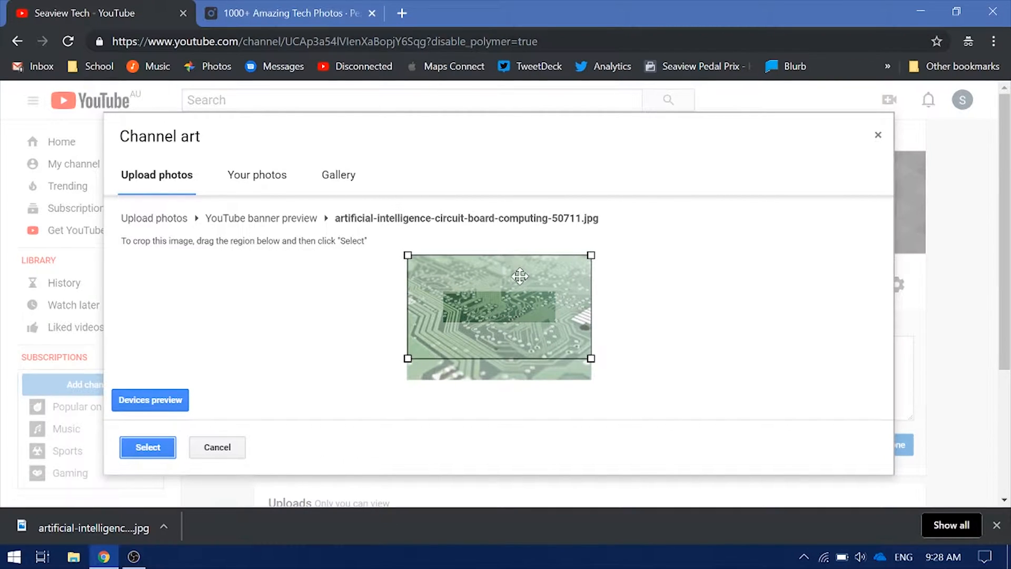
mouse_move(587, 361)
mouse_down()
mouse_move(573, 351)
mouse_move(596, 365)
mouse_move(579, 372)
mouse_up()
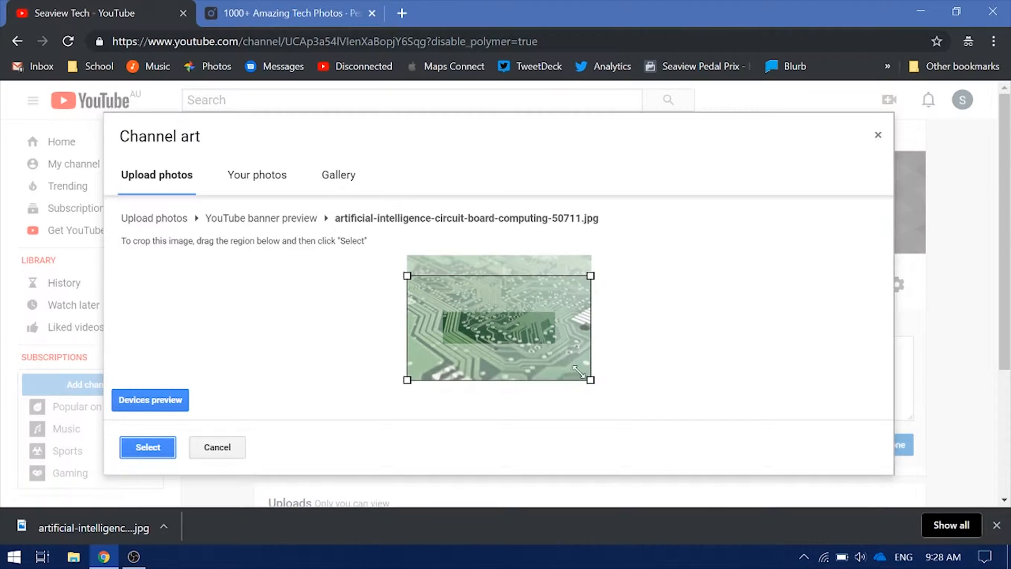
mouse_move(515, 296)
mouse_down()
mouse_move(518, 270)
mouse_move(509, 283)
mouse_up()
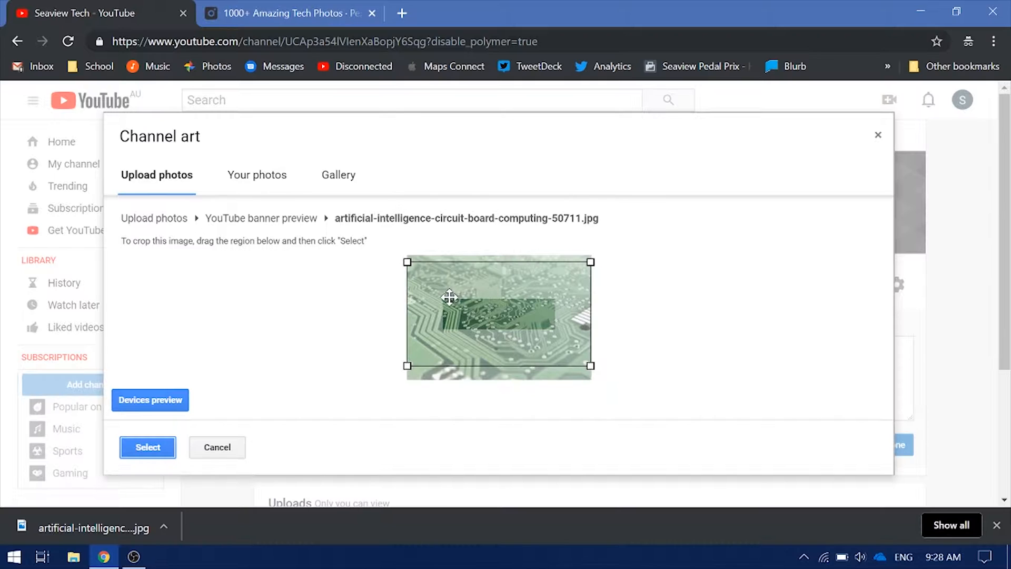
click(153, 455)
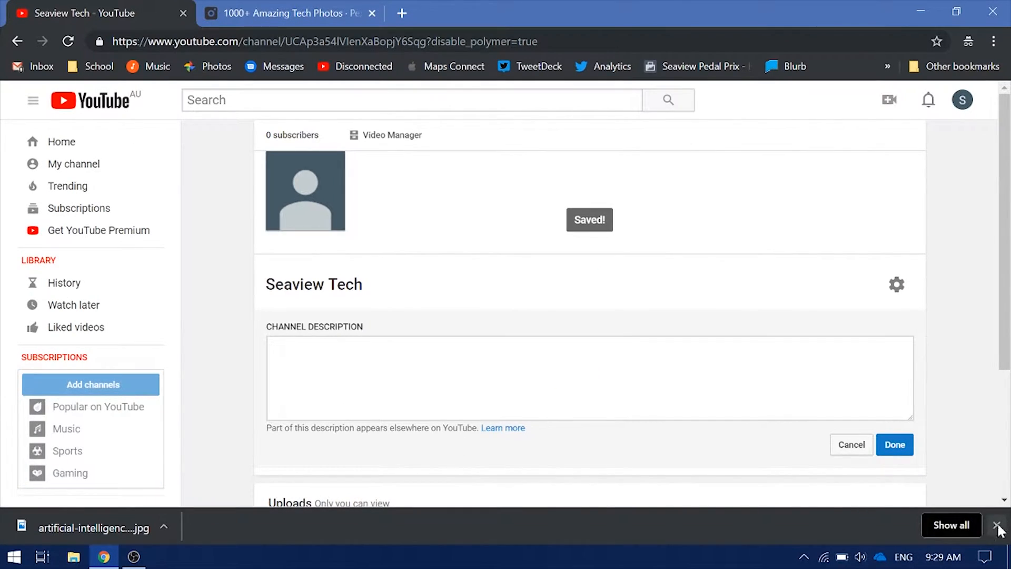
Close the downloads bar and Pexels photo page, then start editing the Seaview Tech channel icon
click(995, 525)
scroll(721, 428, down, 3)
scroll(484, 255, up, 3)
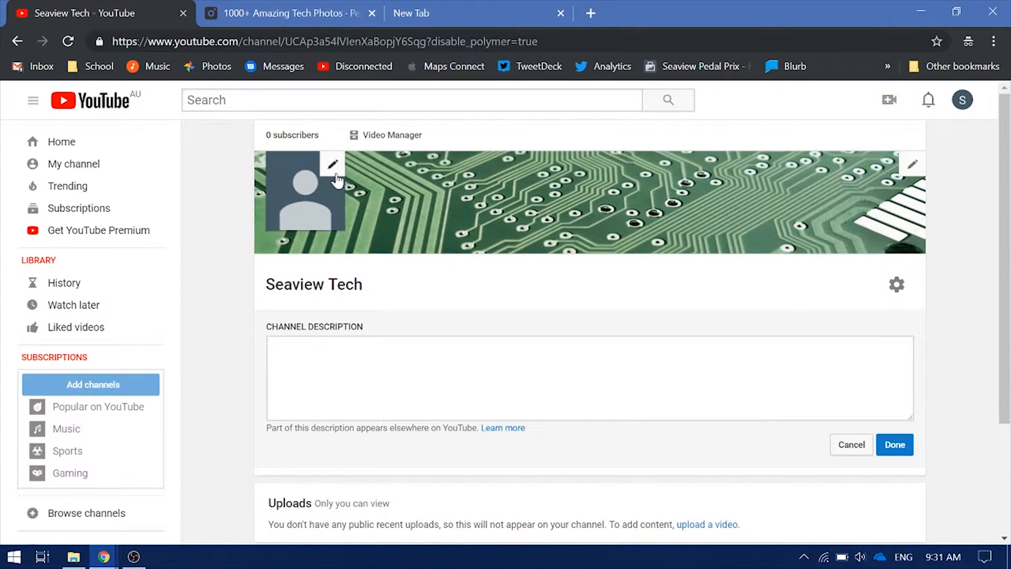
click(274, 13)
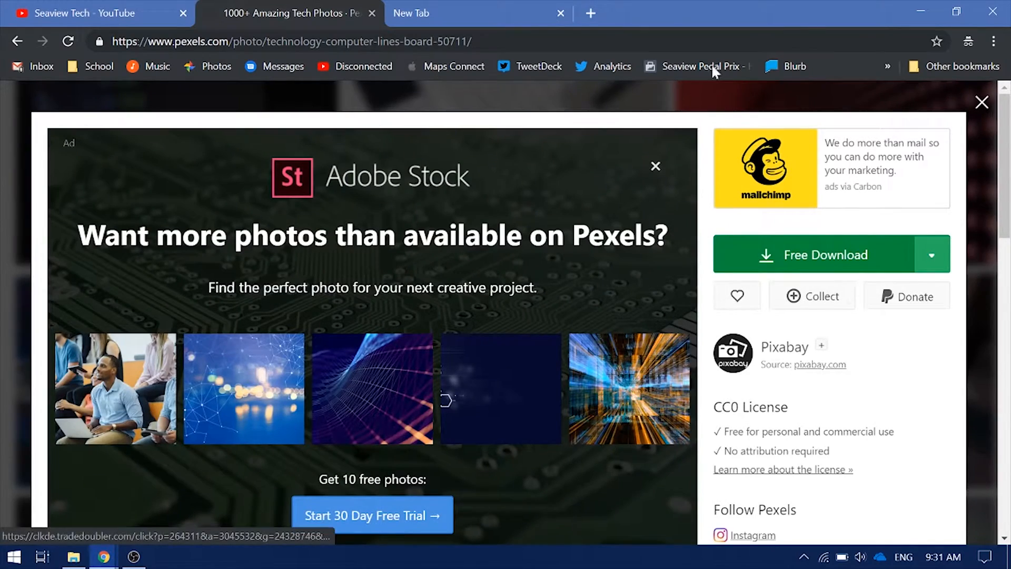
click(981, 101)
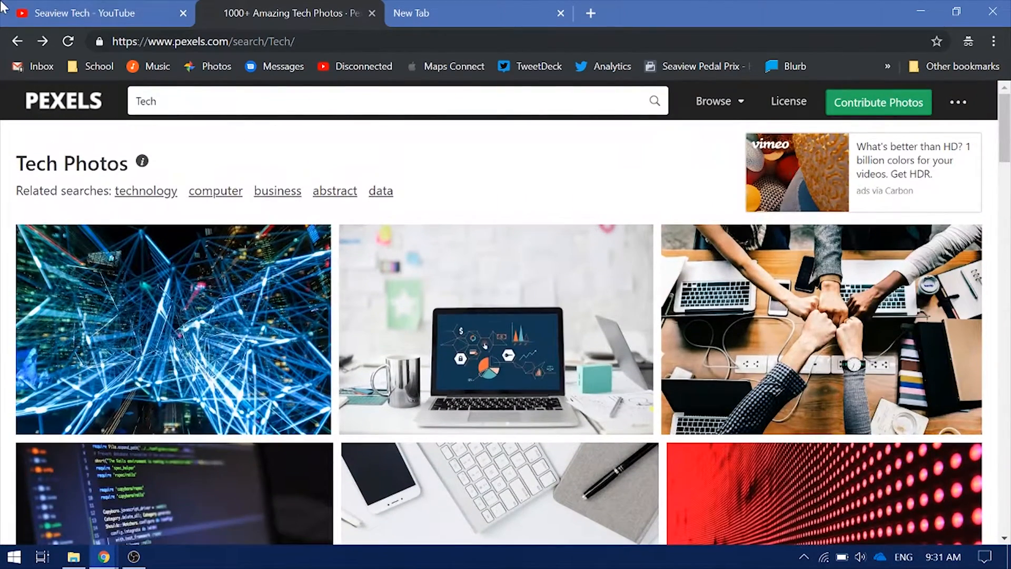
click(28, 8)
click(332, 161)
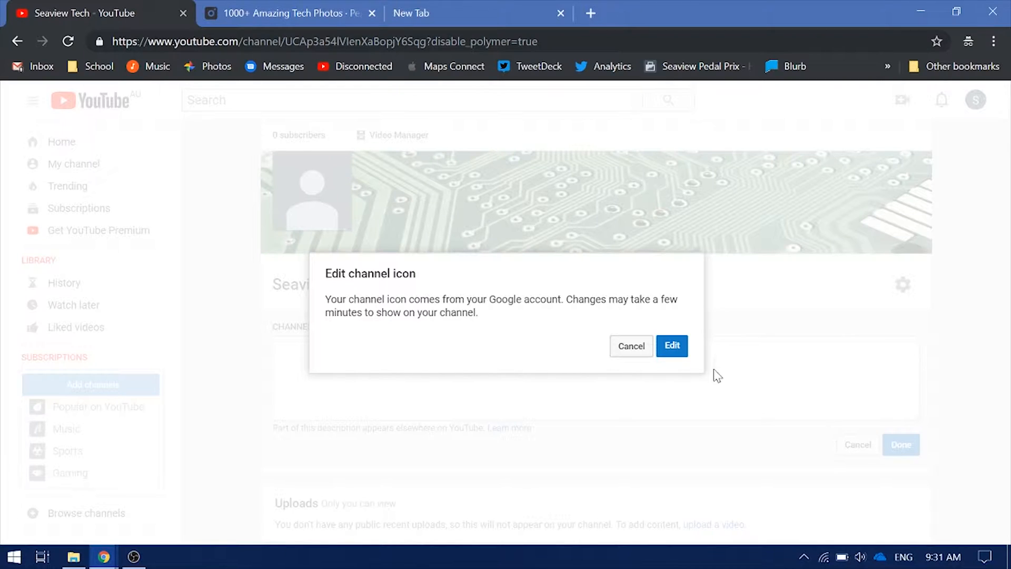
Upload the orange Seaview Tech Tips Logo file and crop it as a full-square profile photo
click(664, 345)
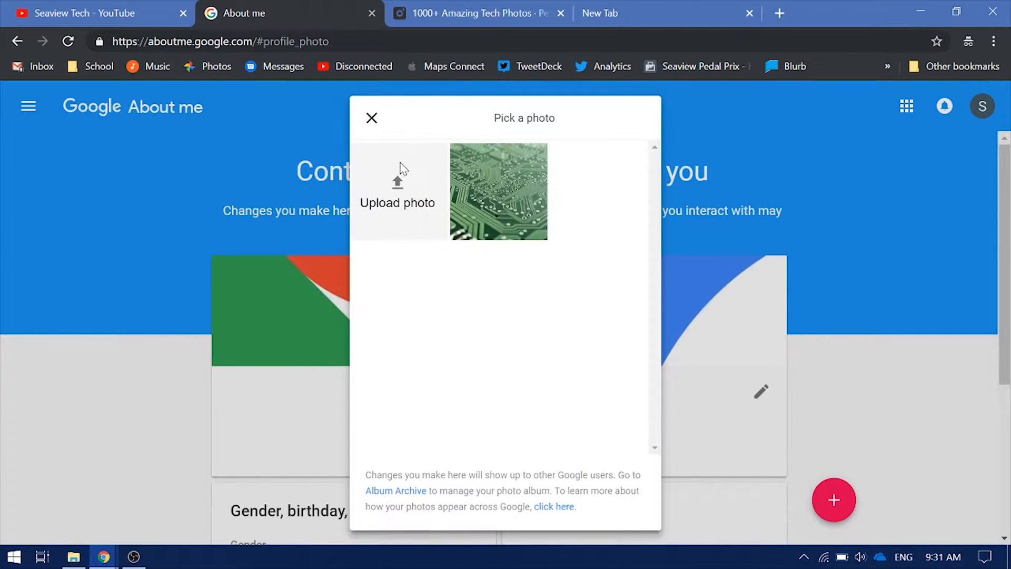
click(402, 168)
click(494, 221)
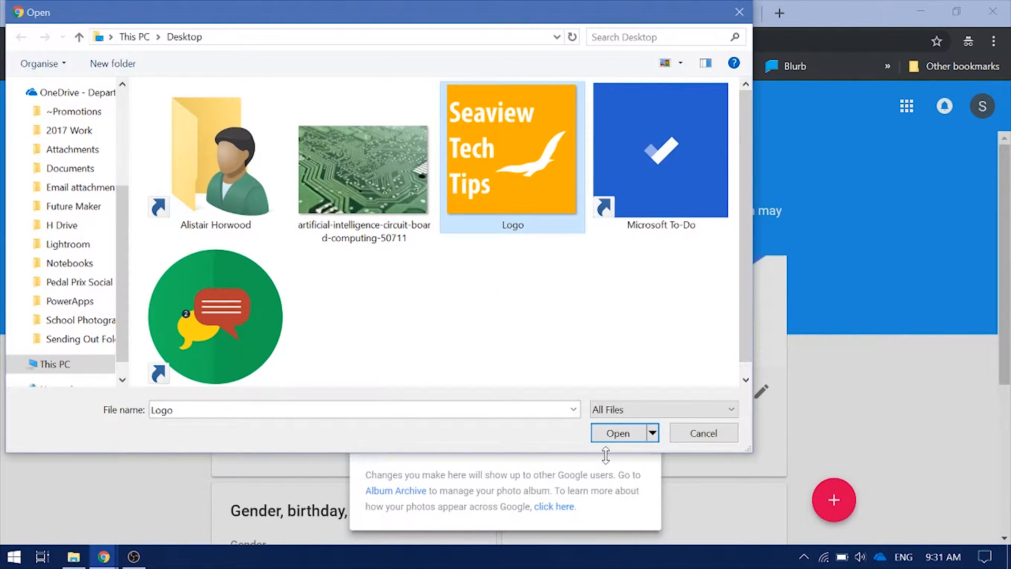
click(617, 434)
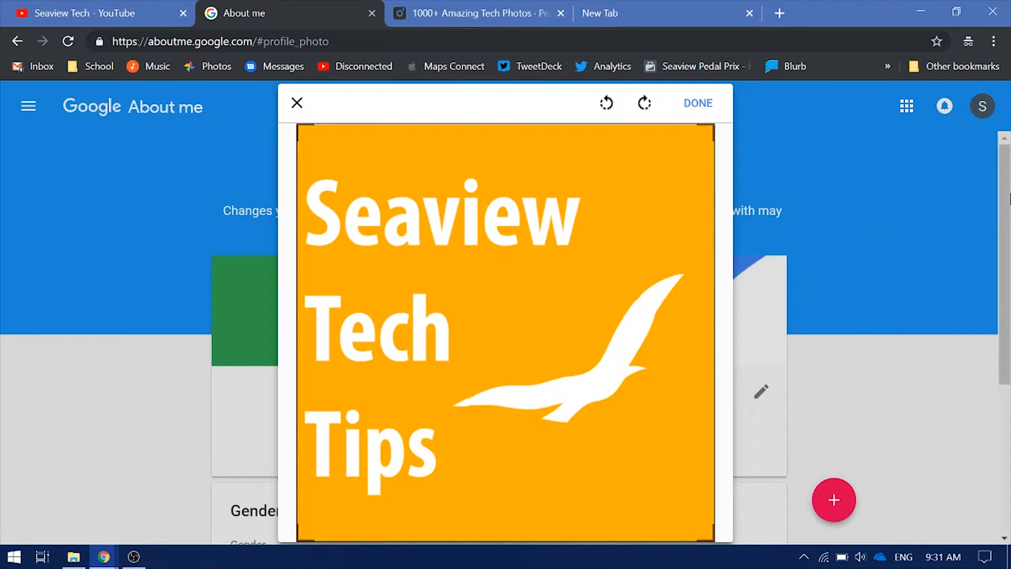
key(alt+Left)
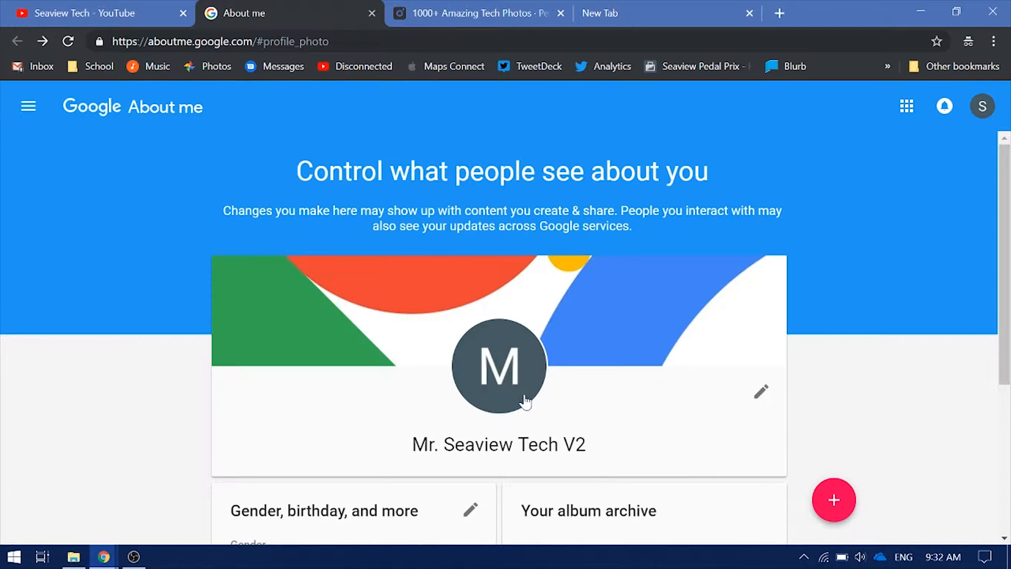
click(513, 380)
click(367, 187)
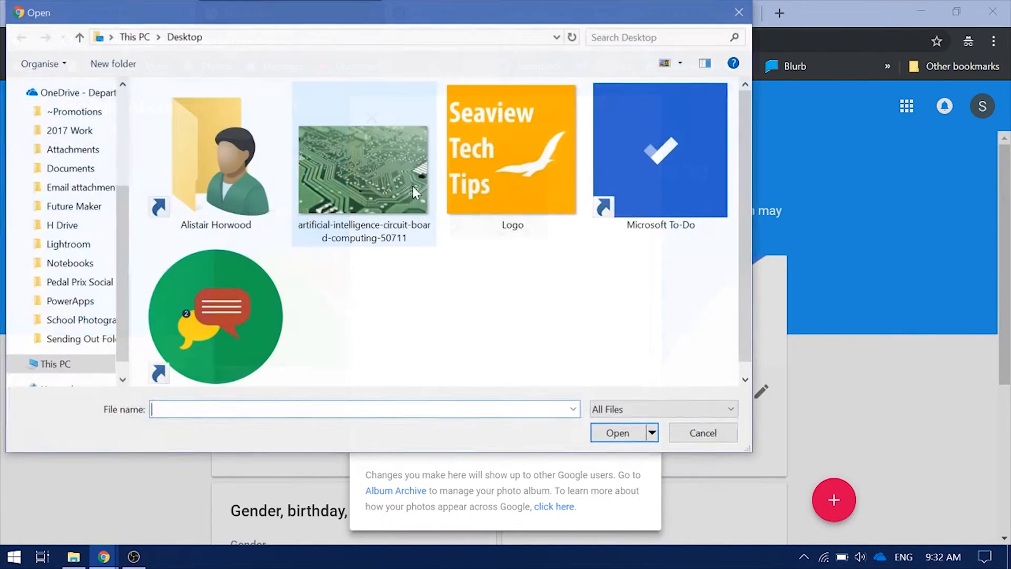
click(488, 175)
click(621, 442)
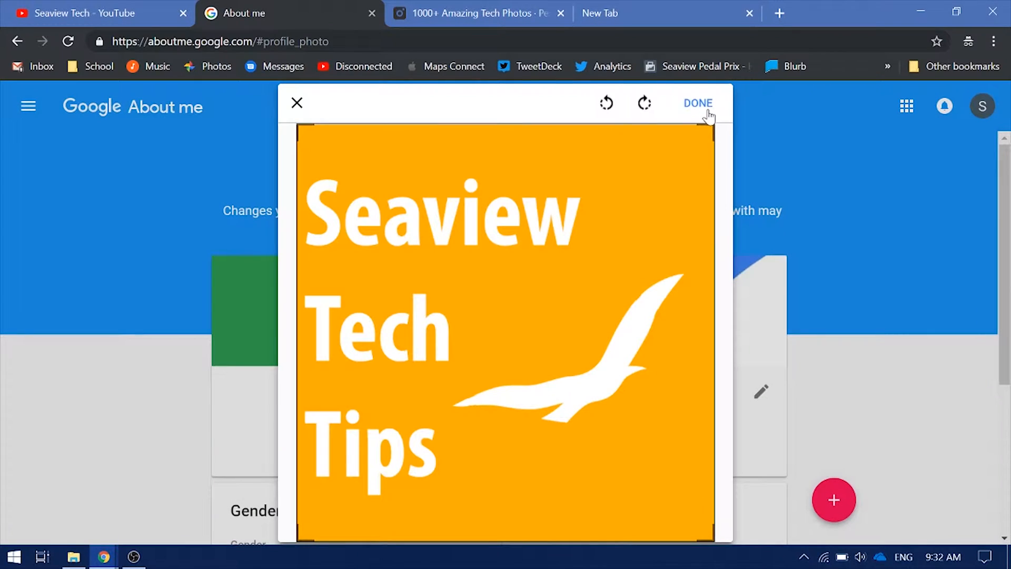
drag(706, 140, 729, 131)
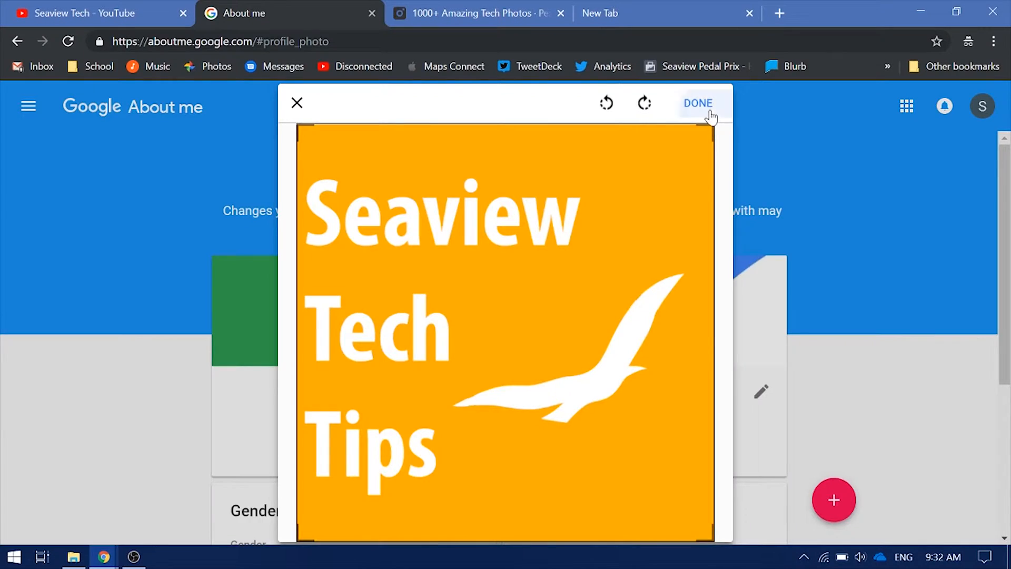
click(699, 103)
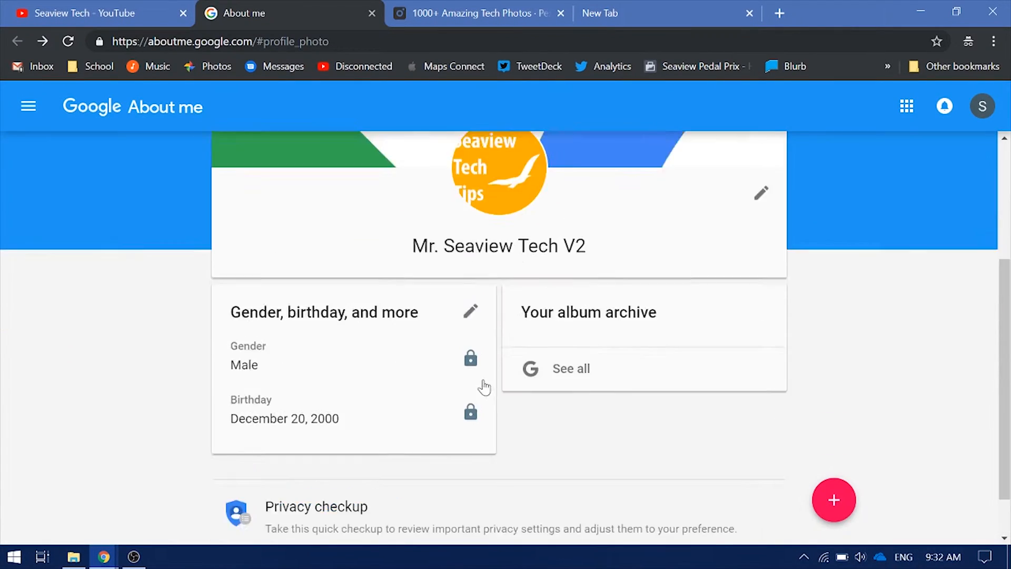
Go to the Seaview Tech channel's About page and open the empty description editor
click(84, 13)
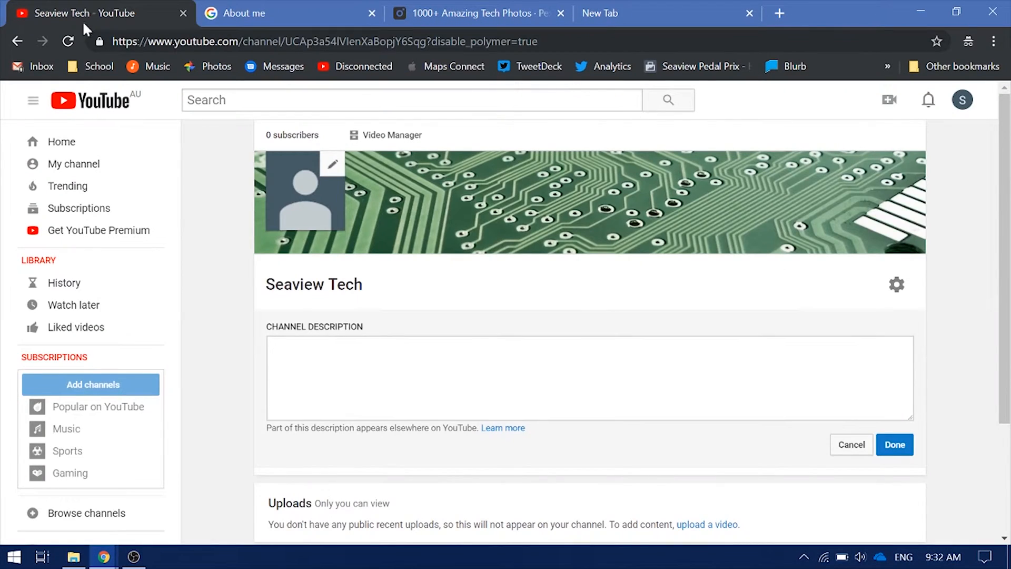
click(42, 41)
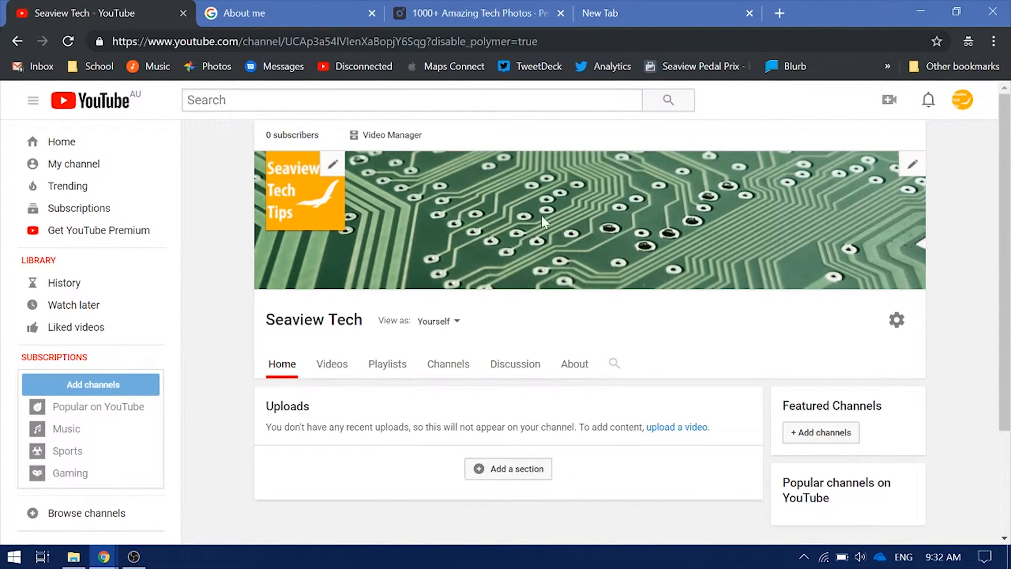
scroll(446, 256, down, 3)
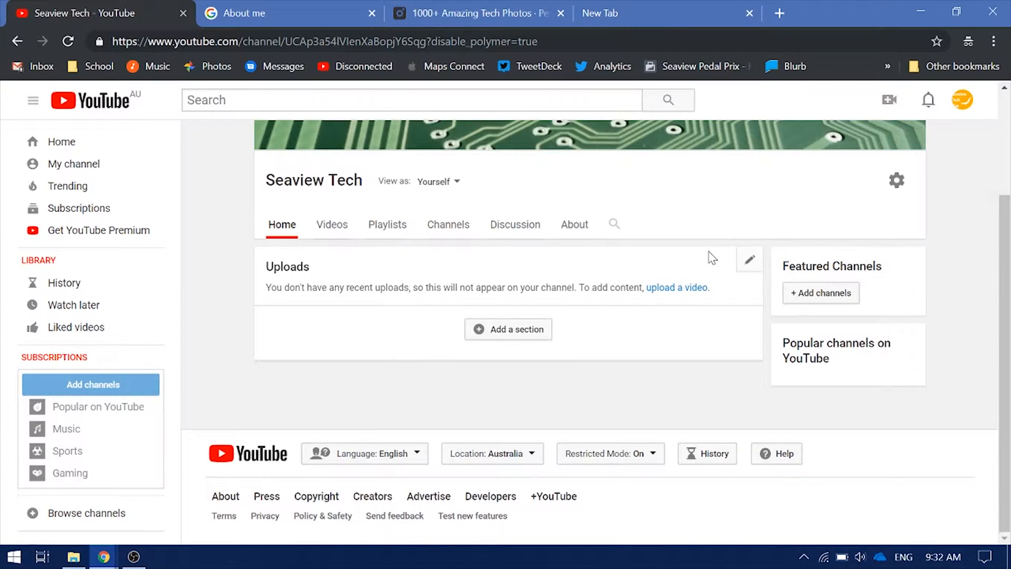
scroll(846, 255, up, 3)
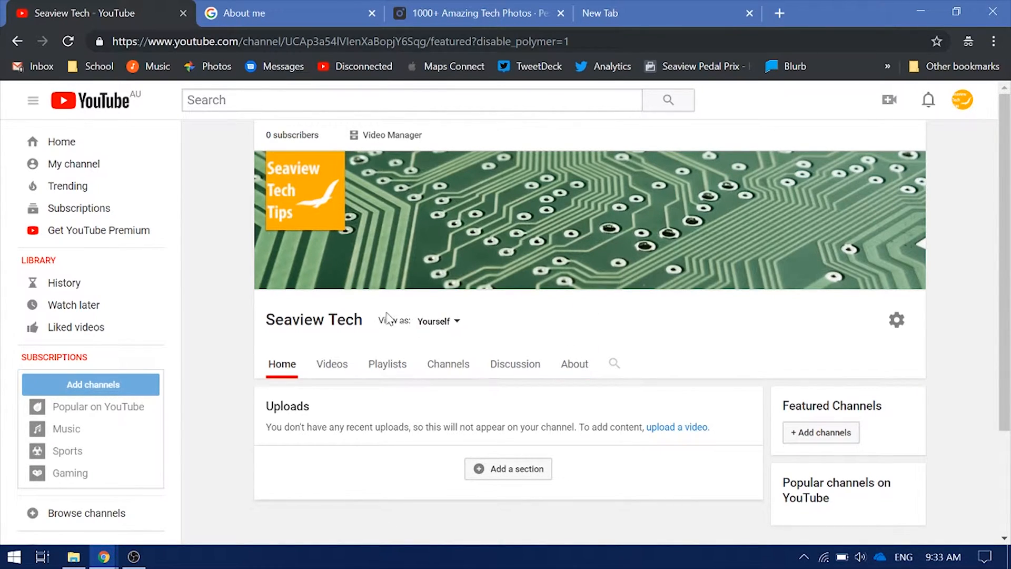
scroll(395, 316, down, 3)
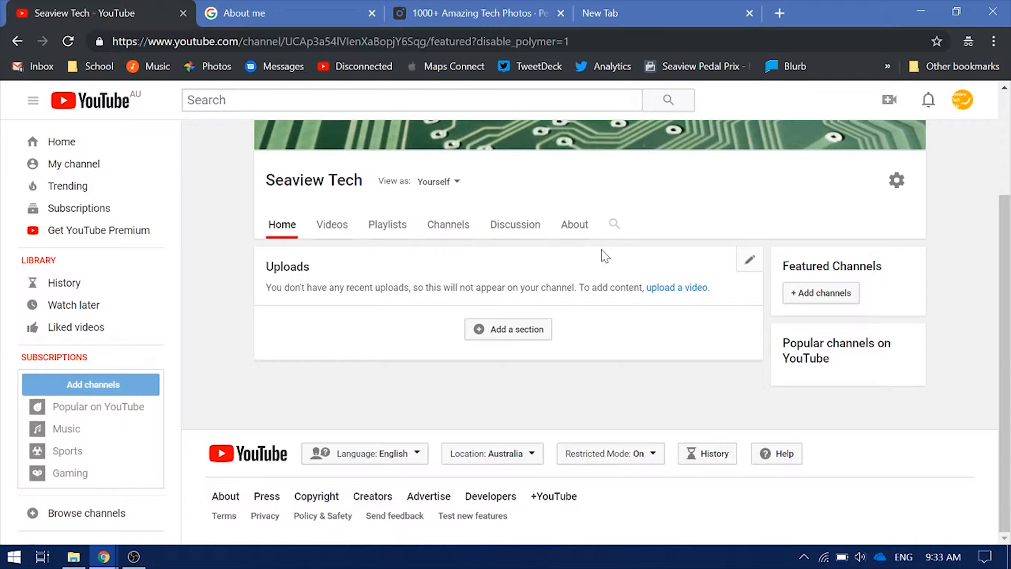
click(576, 225)
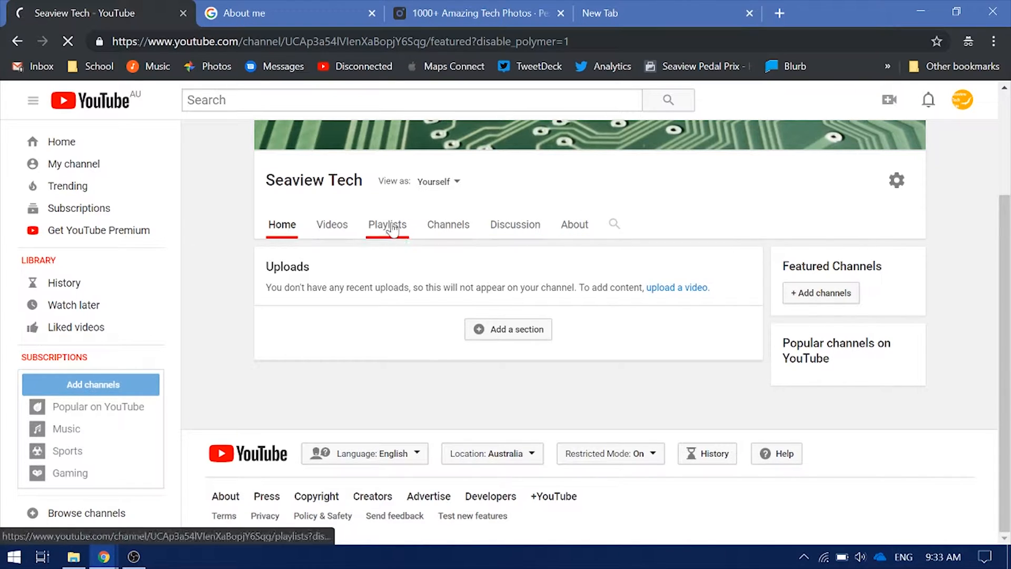
click(347, 259)
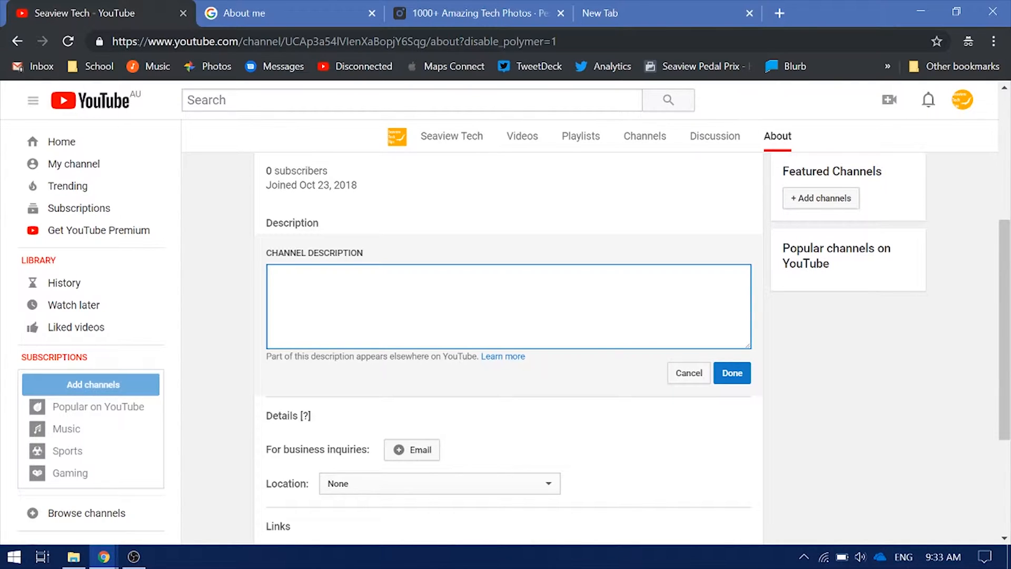
Copy the Seaview Tech Tips description (daily Office 365, Windows 10, iPad videos) into the new channel
click(629, 12)
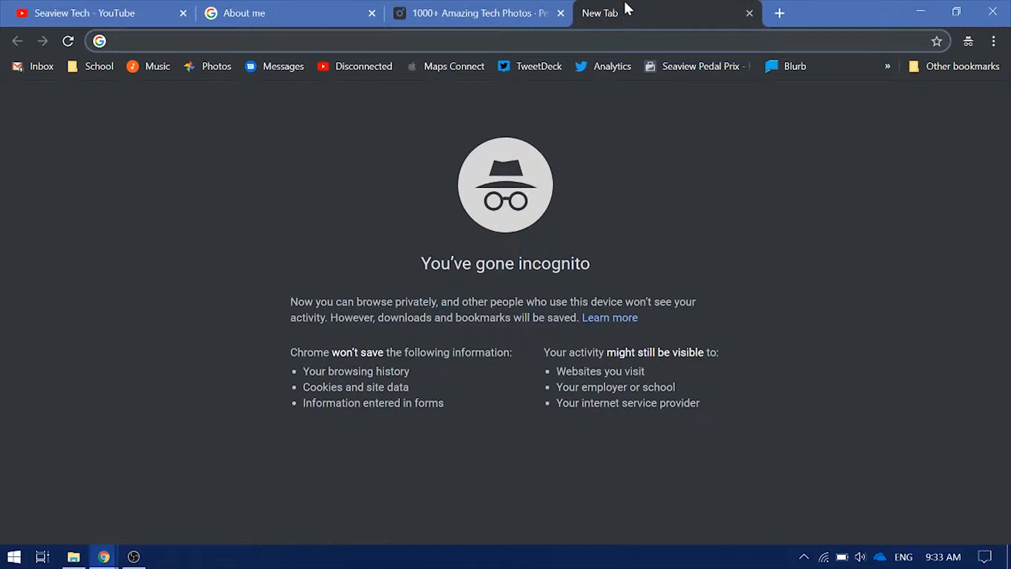
text(Seaview Tech)
text( Tips)
key(Return)
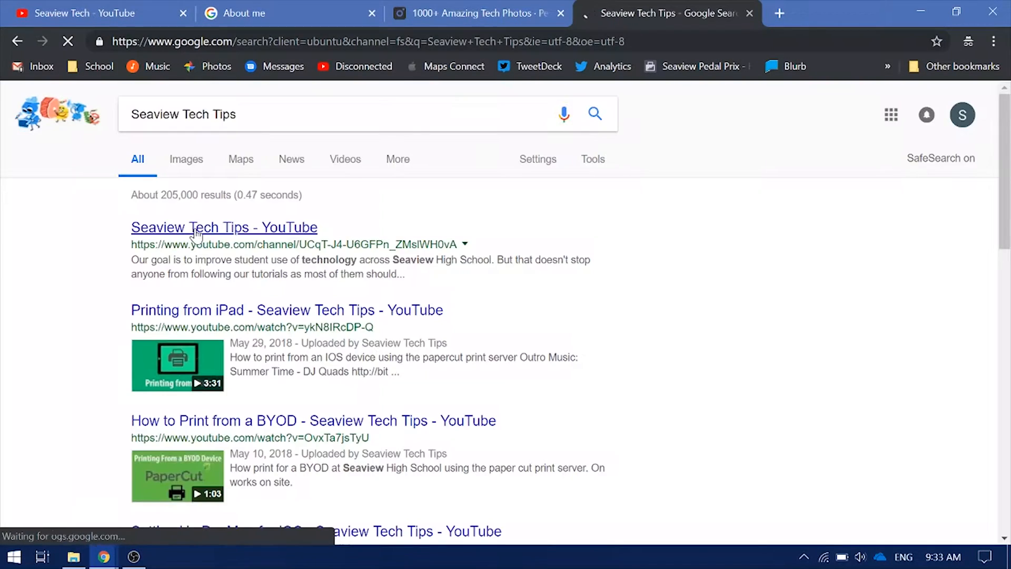
click(196, 234)
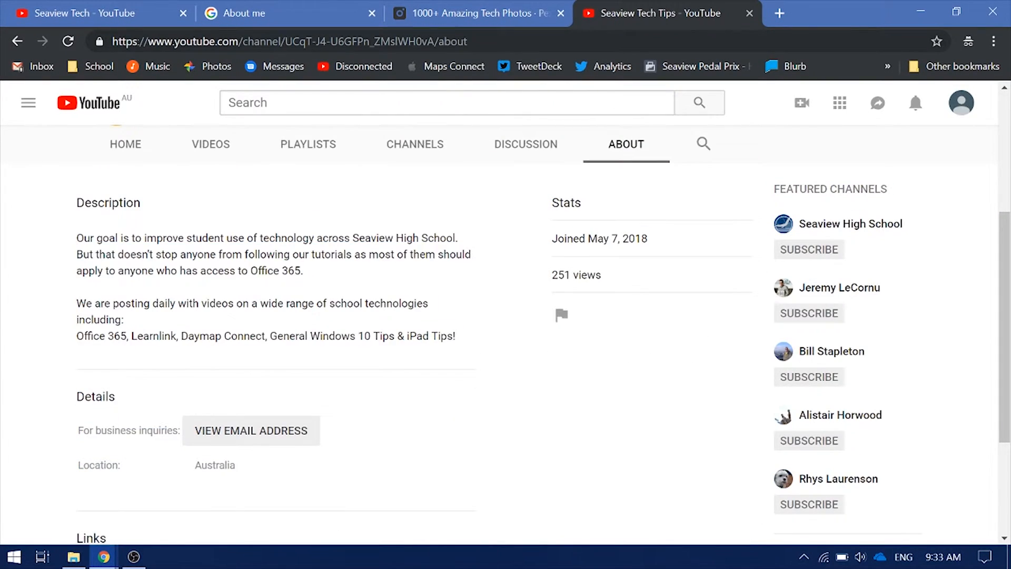
drag(76, 235, 466, 358)
key(ctrl+c)
click(95, 13)
key(ctrl+v)
Save the new school technology description for the channel
scroll(584, 319, down, 3)
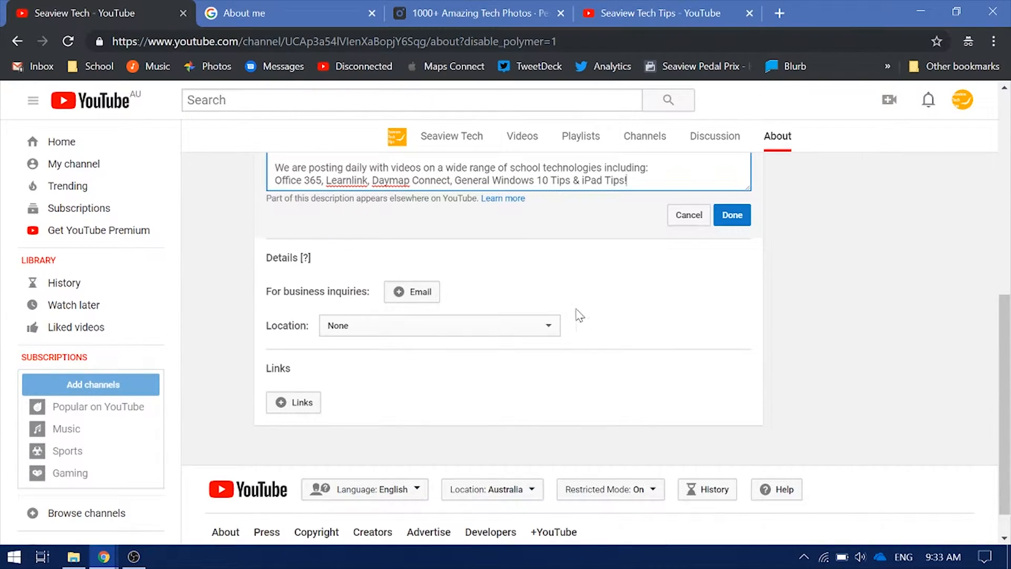
scroll(585, 319, up, 2)
click(732, 294)
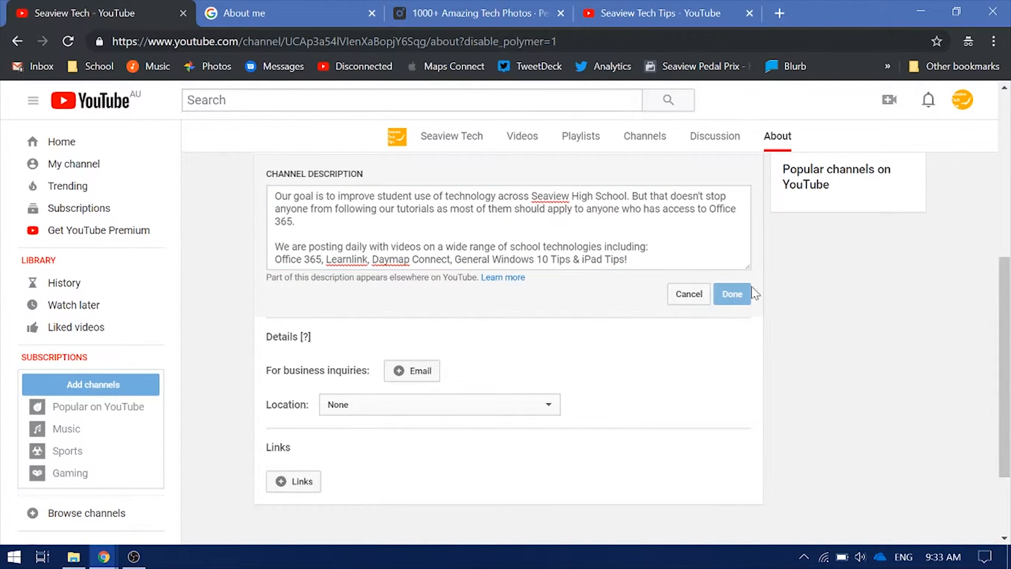
Open the business inquiries email entry and cancel it, leaving it empty
click(401, 256)
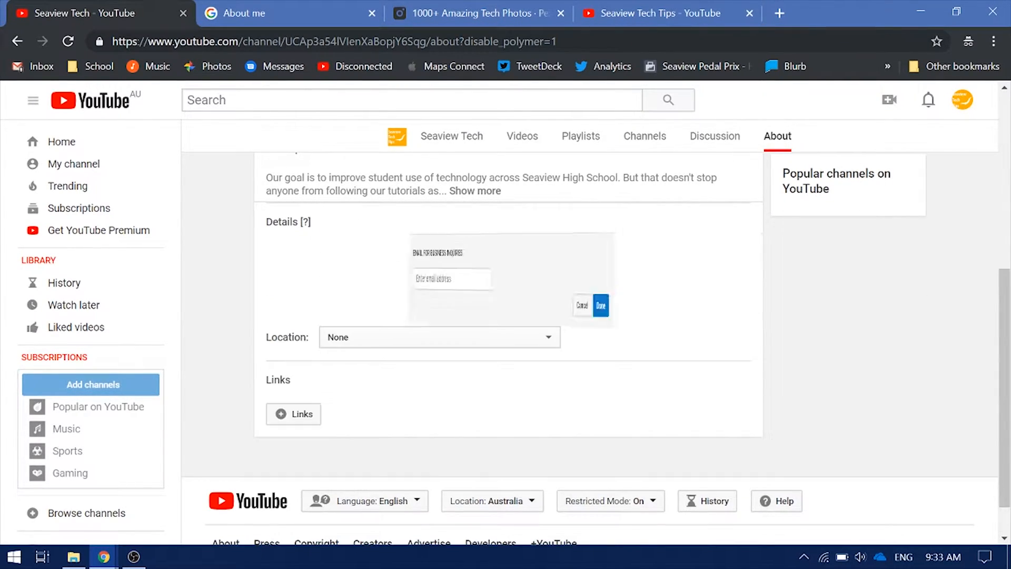
click(685, 301)
click(408, 255)
click(680, 302)
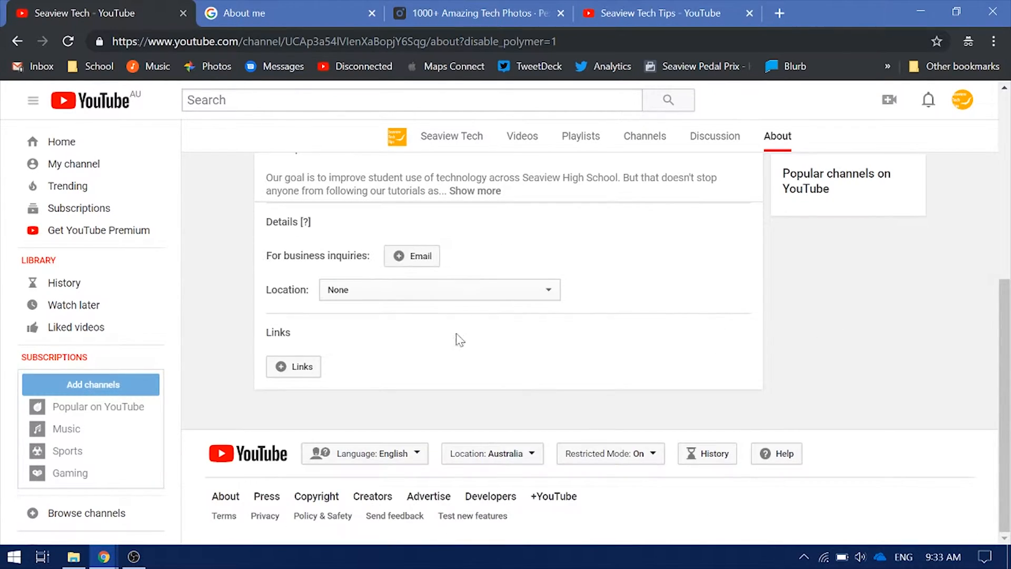
drag(433, 259, 263, 256)
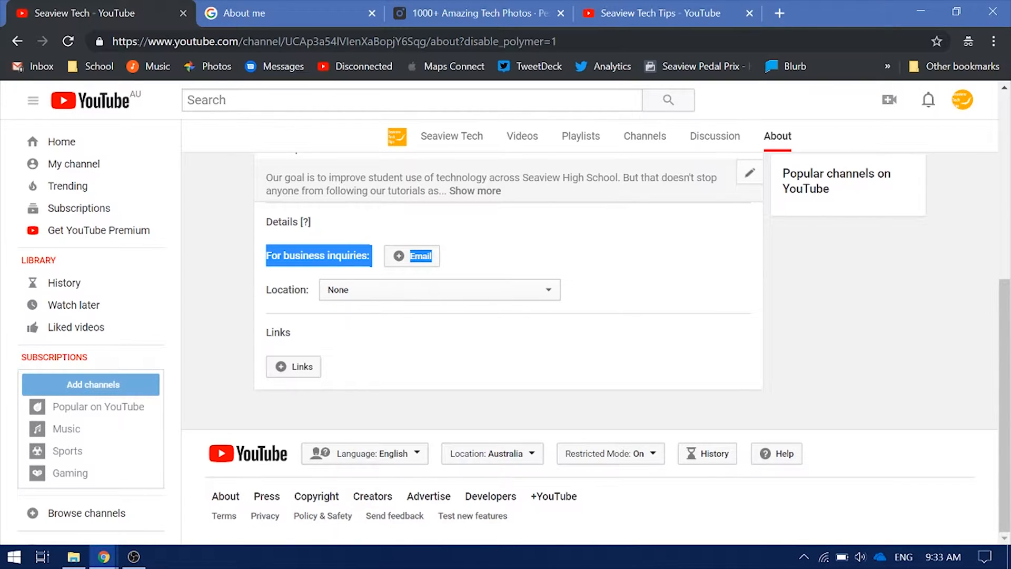
Set the channel location to Australia
click(464, 290)
click(459, 295)
click(412, 256)
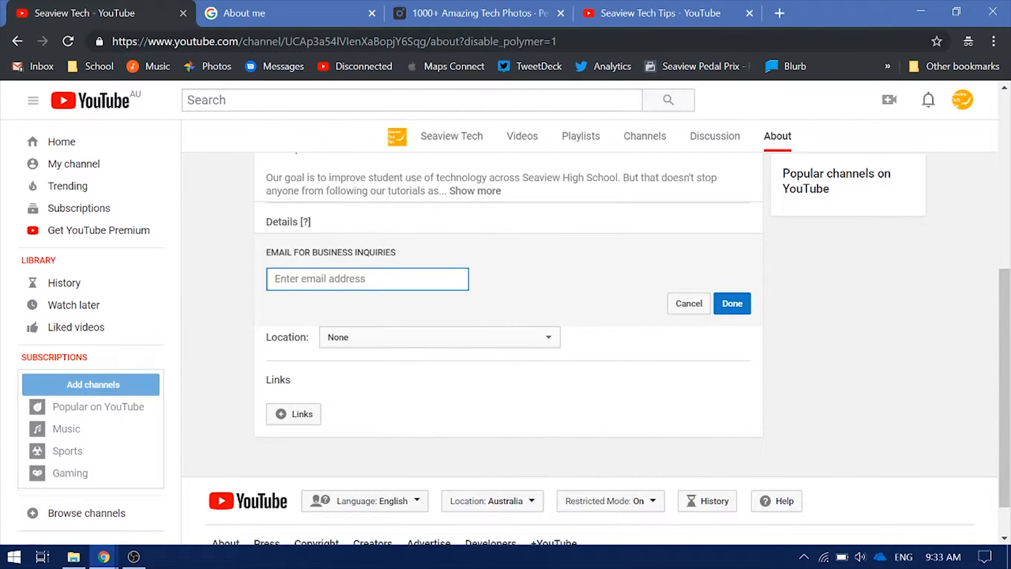
click(707, 299)
right_click(709, 297)
click(653, 296)
click(544, 292)
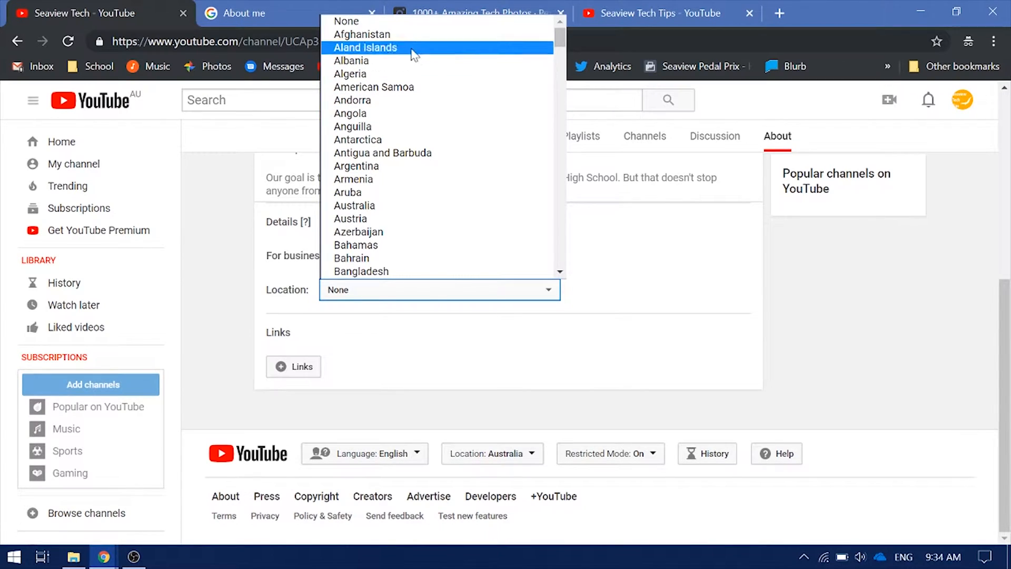
click(368, 206)
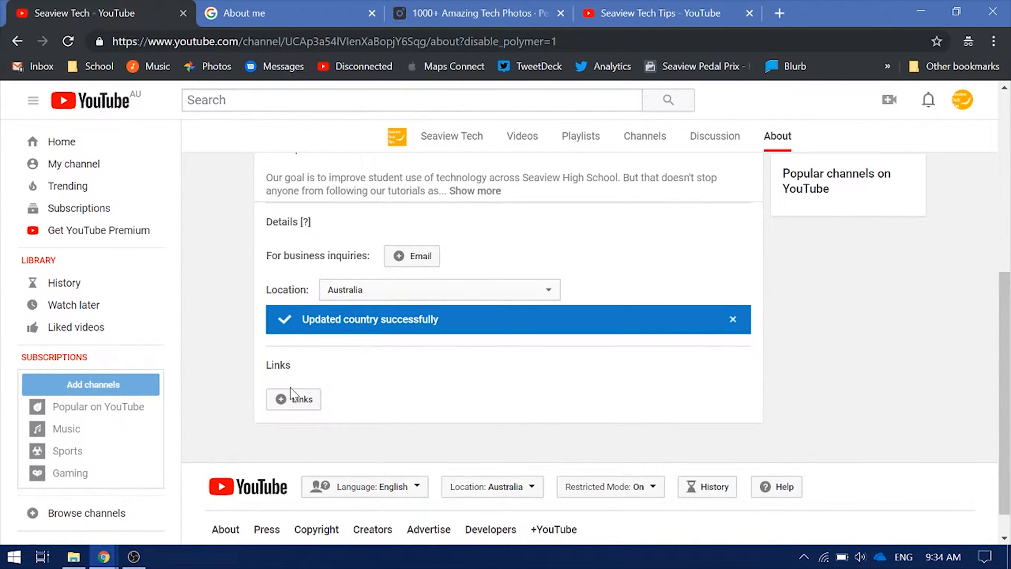
Discard a started custom link row and return to the channel's Home section
click(292, 398)
scroll(316, 379, down, 1)
click(298, 333)
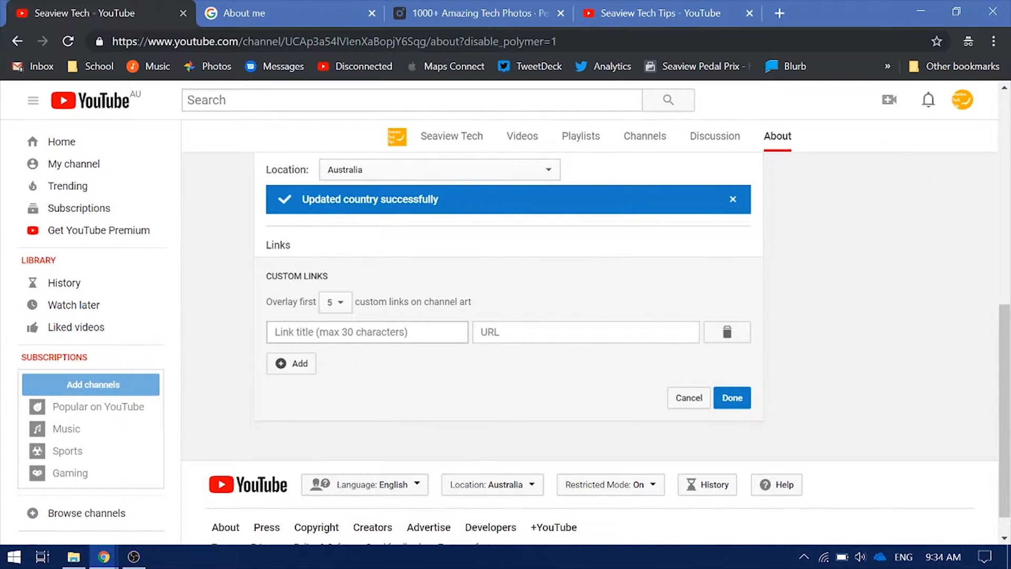
click(586, 332)
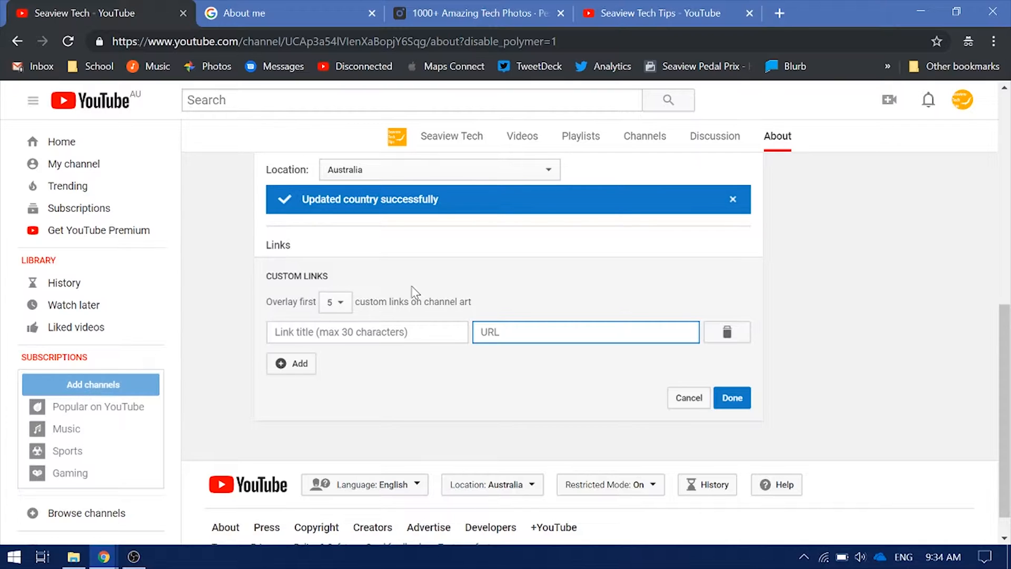
click(699, 400)
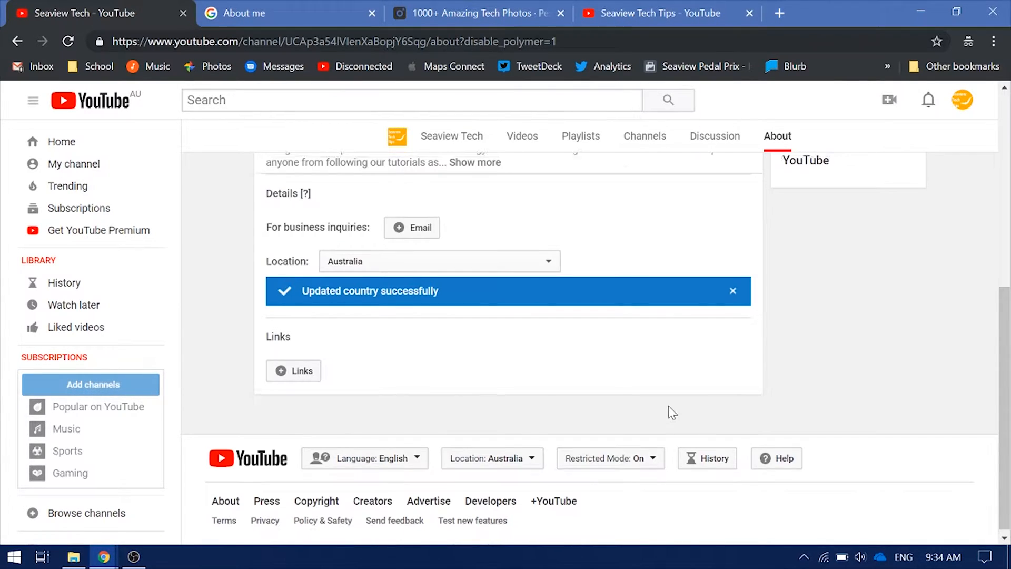
scroll(653, 400, up, 6)
click(292, 372)
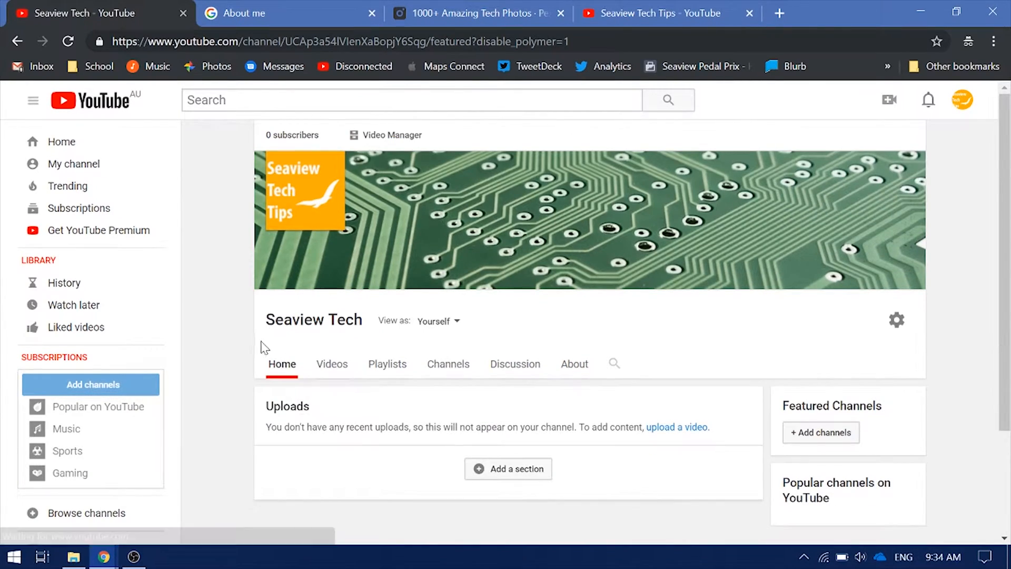
Preview the Seaview Tech channel as a returning subscriber
click(450, 323)
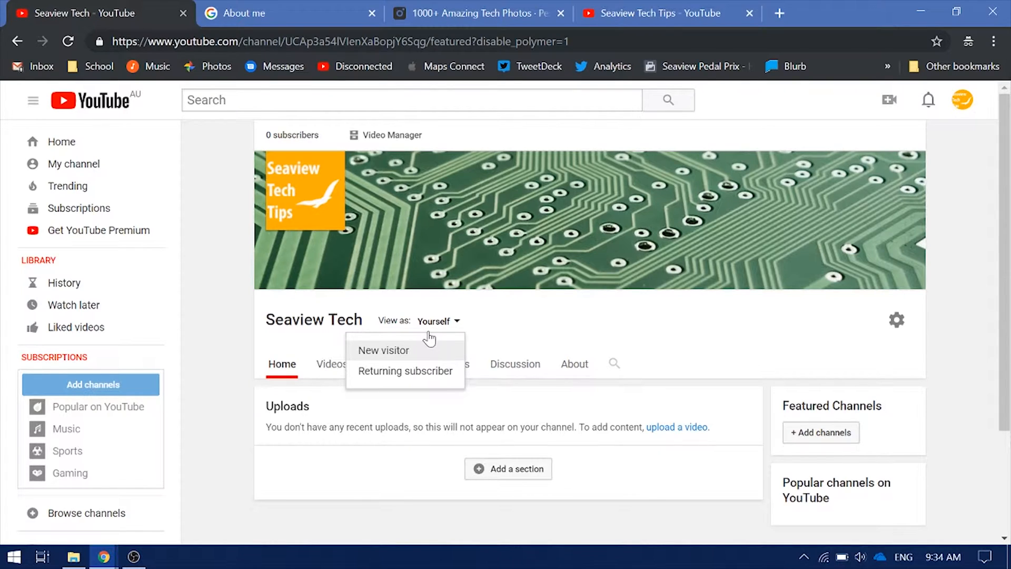
click(407, 371)
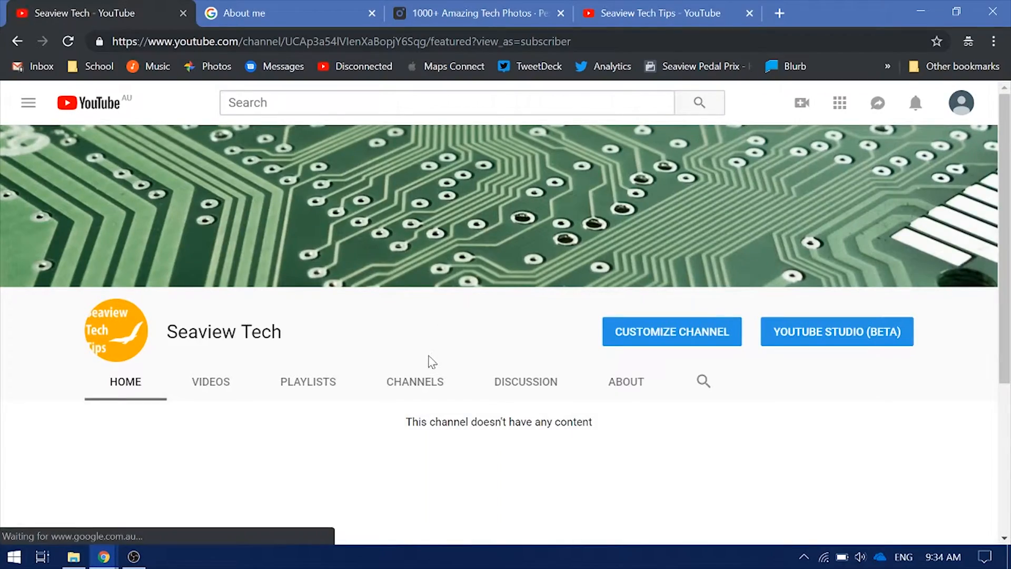
scroll(400, 353, down, 3)
scroll(368, 337, up, 3)
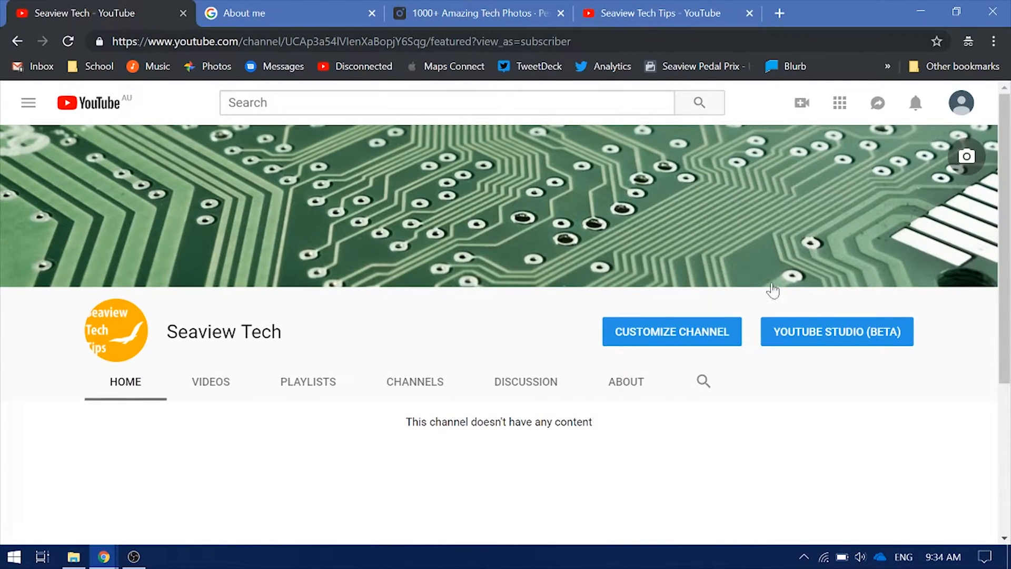
scroll(408, 277, down, 4)
scroll(374, 293, up, 4)
Browse the preview's About, Home and Videos sections
click(613, 387)
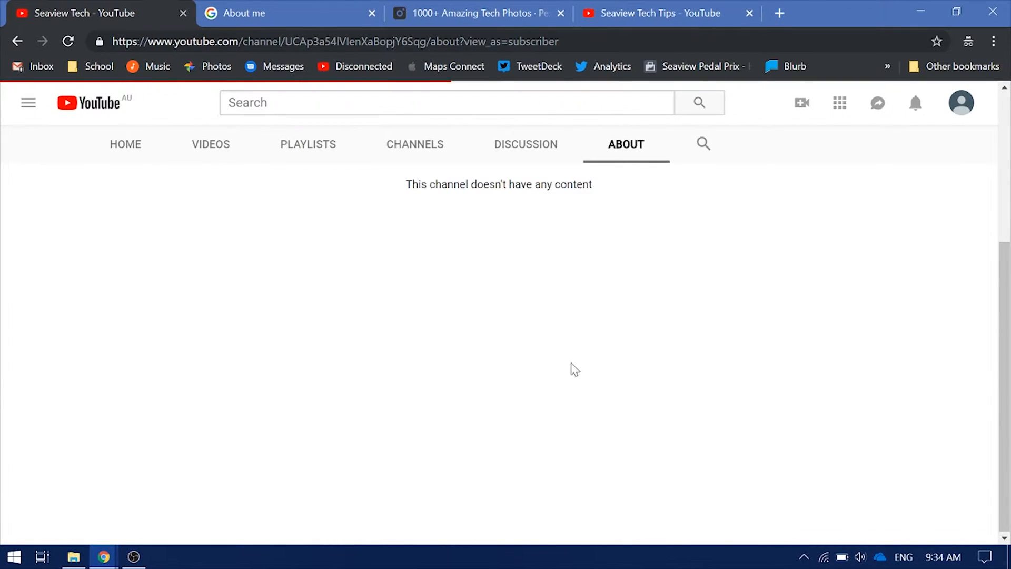
drag(473, 313, 70, 184)
scroll(143, 228, up, 1)
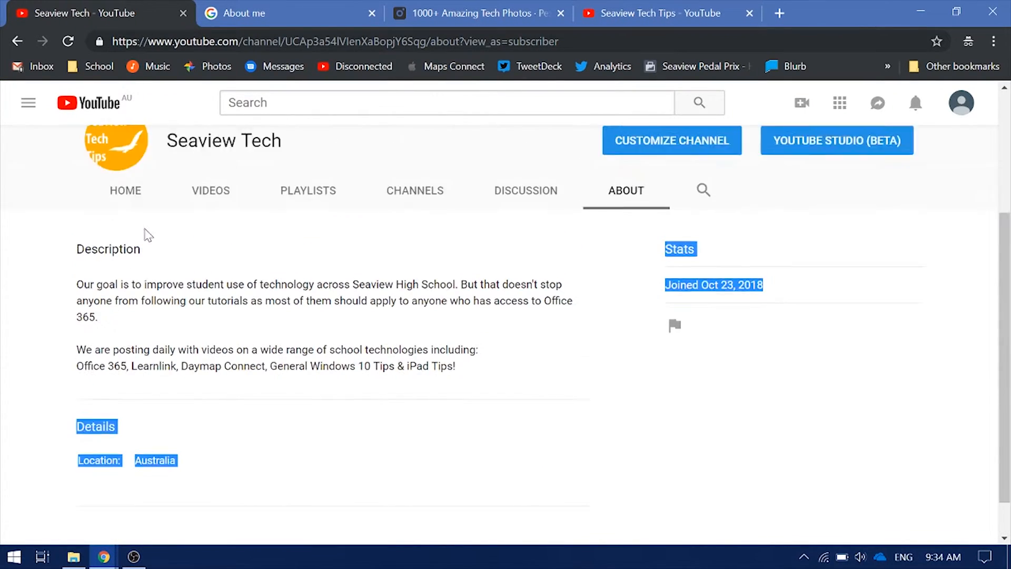
scroll(148, 235, up, 3)
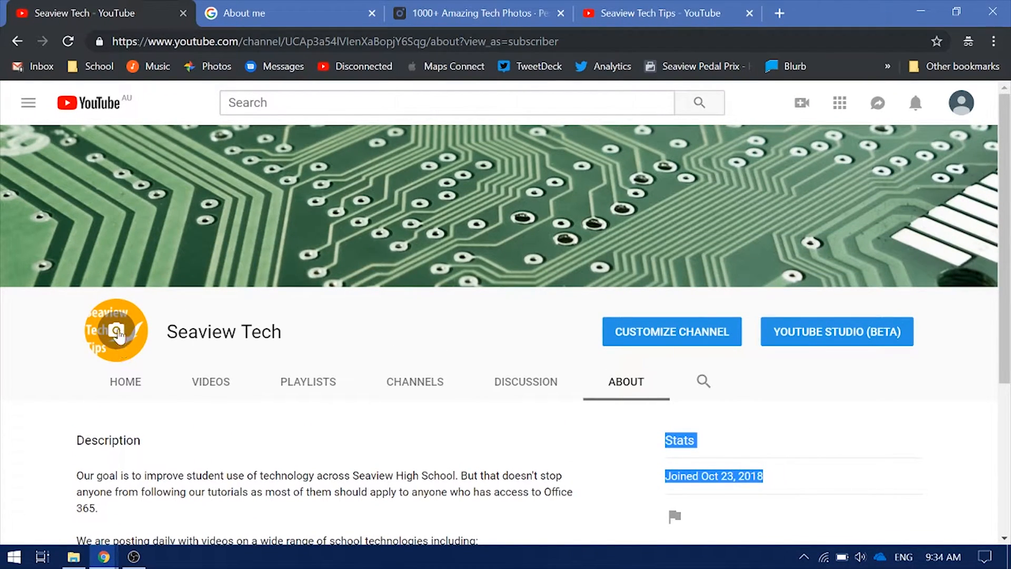
click(139, 382)
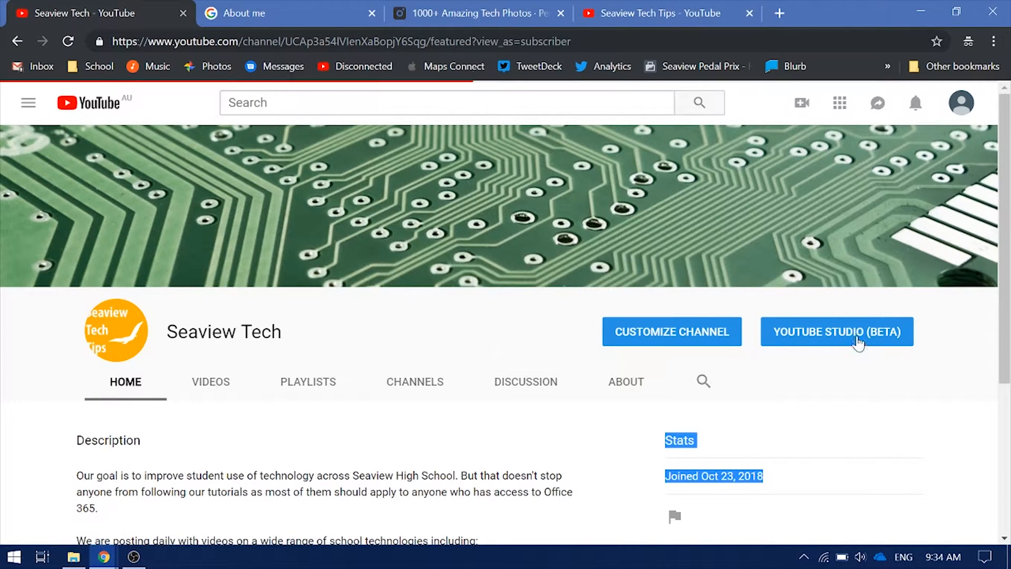
mouse_move(927, 319)
mouse_down()
mouse_move(748, 299)
mouse_move(595, 330)
mouse_up()
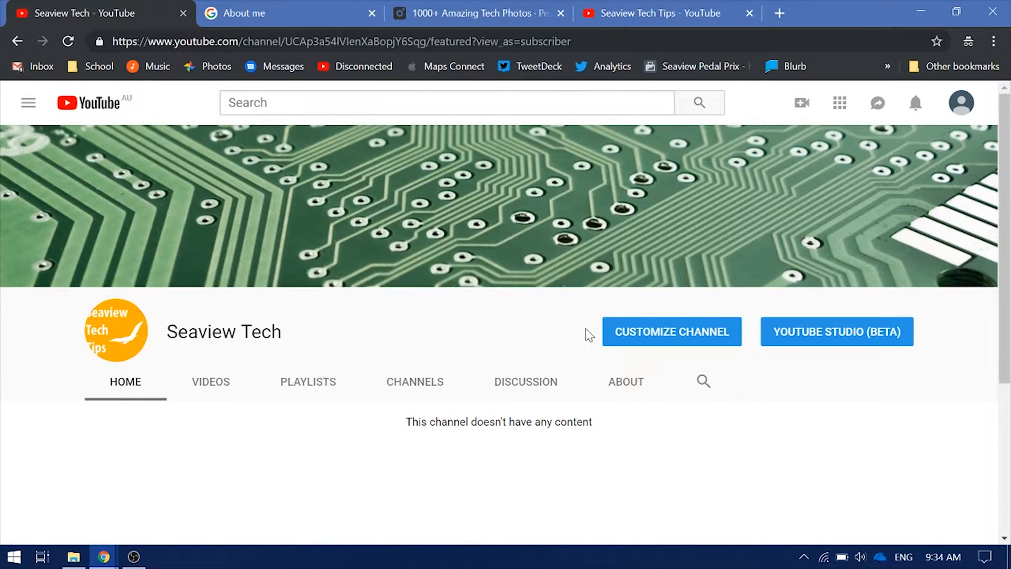
mouse_move(886, 232)
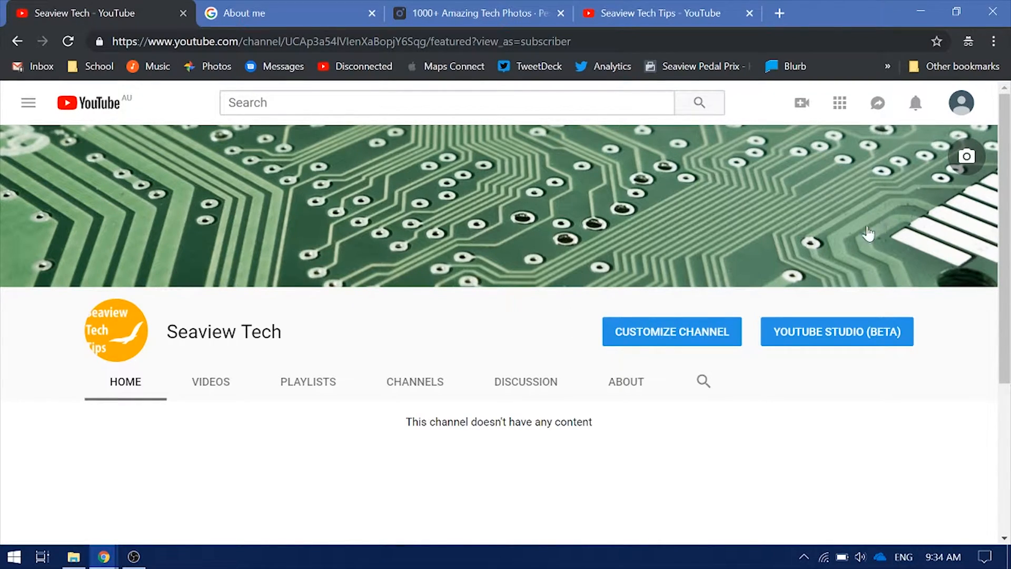
click(210, 381)
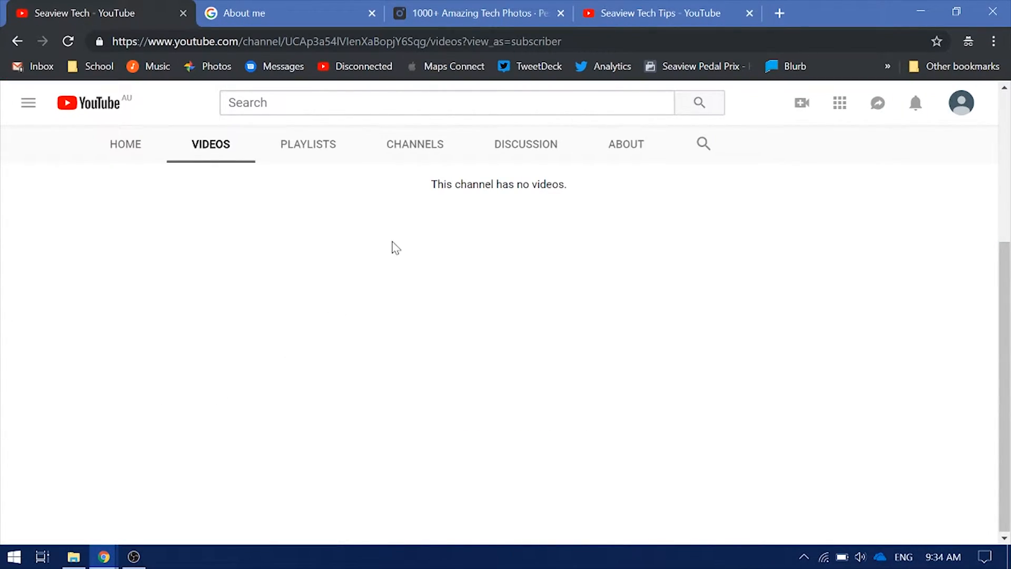
double_click(481, 201)
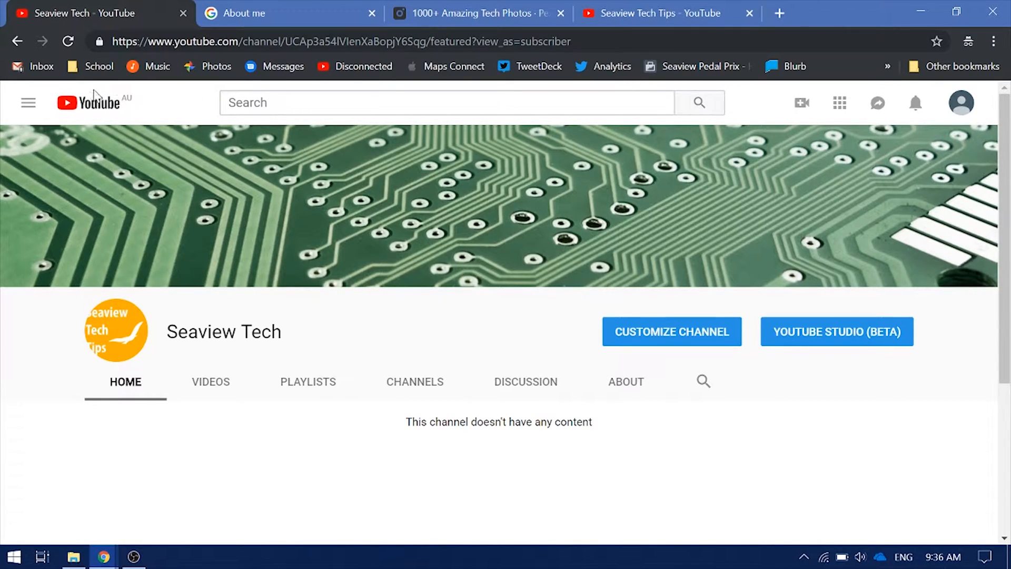
From the YouTube front page, upload FrontSchoolCreation from the Desktop as a new video
click(85, 111)
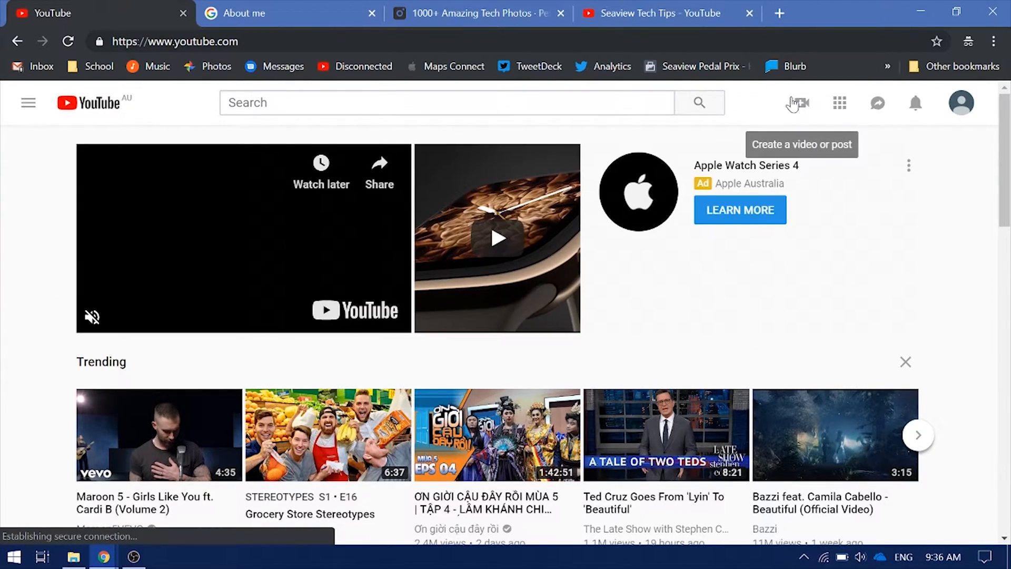
click(798, 103)
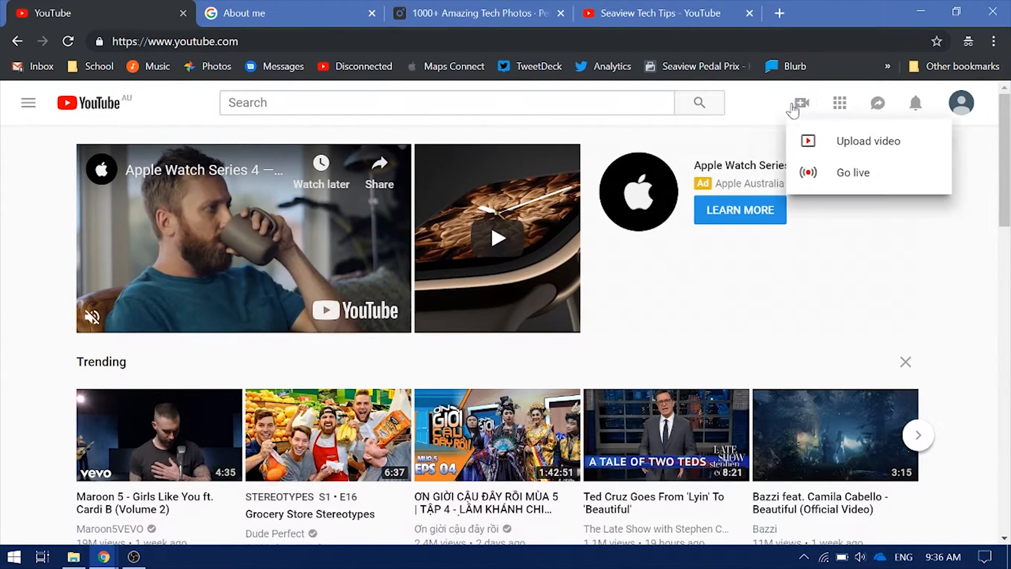
click(867, 143)
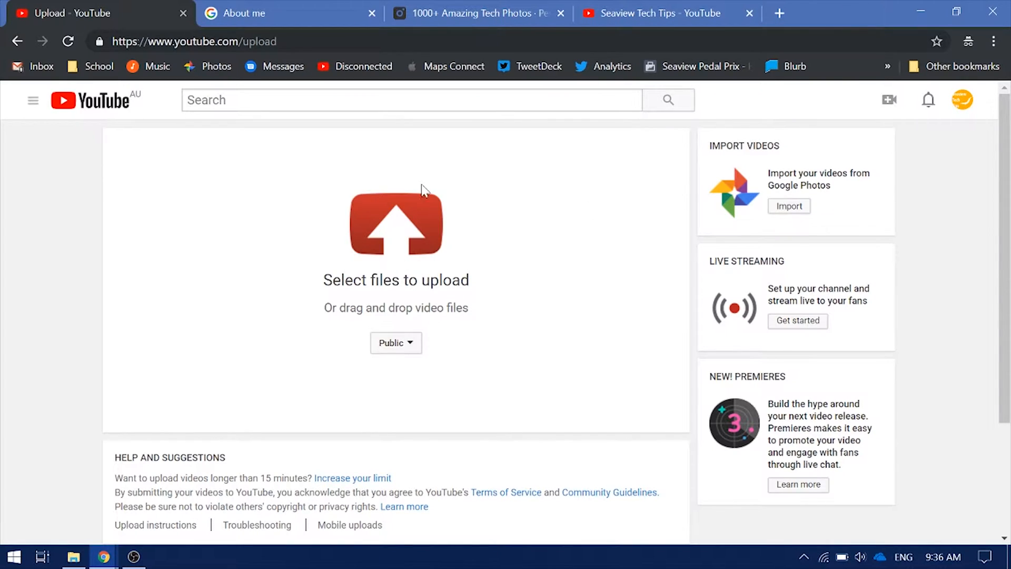
click(397, 253)
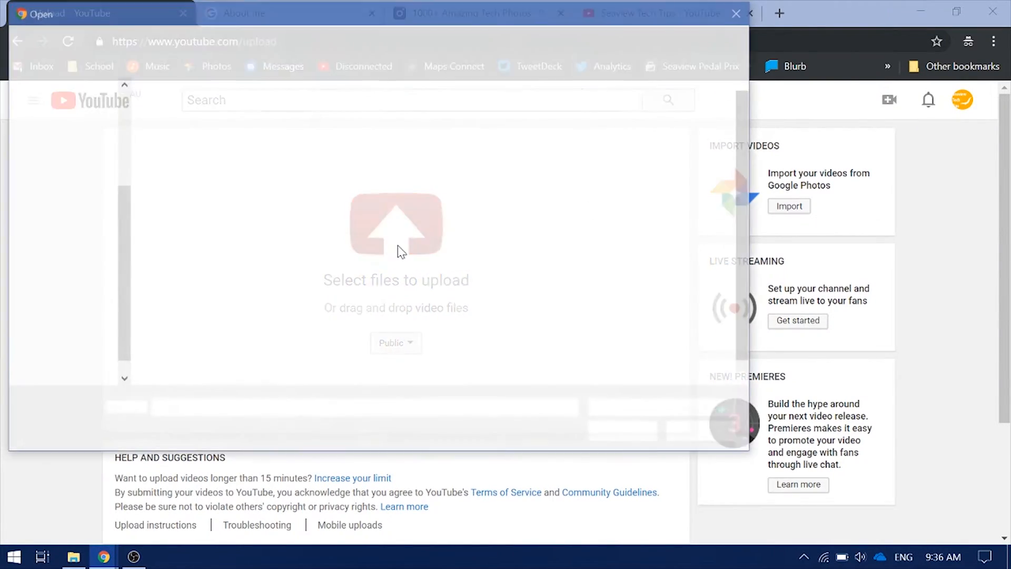
click(511, 174)
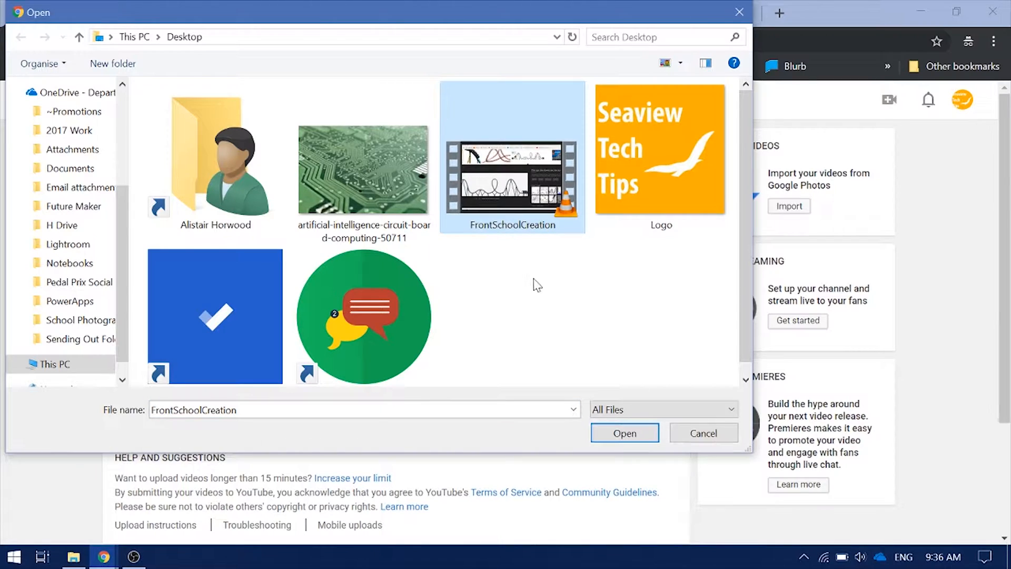
click(624, 434)
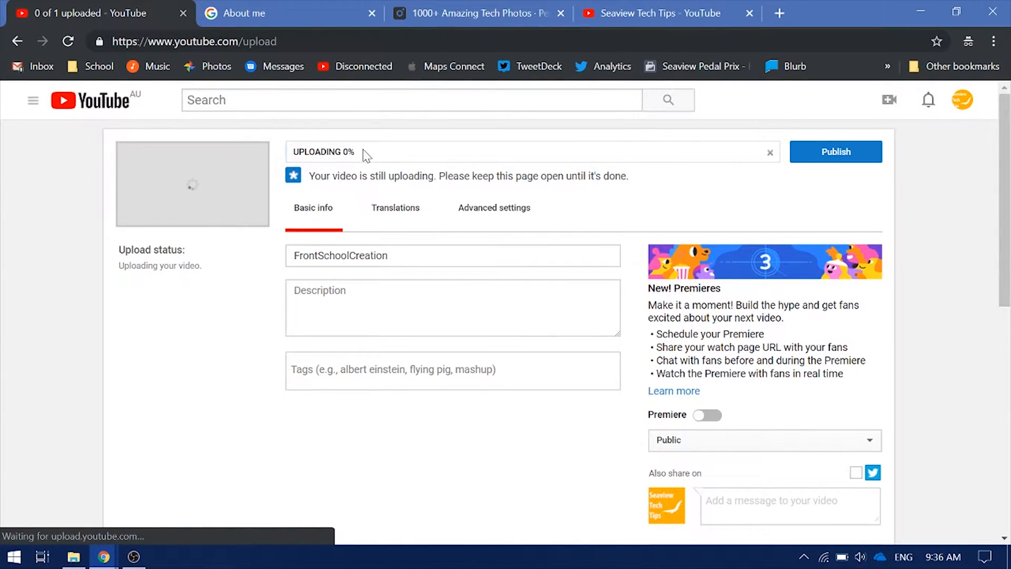
Check the upload progress percentage
scroll(392, 197, down, 1)
scroll(392, 197, up, 1)
drag(368, 158, 291, 151)
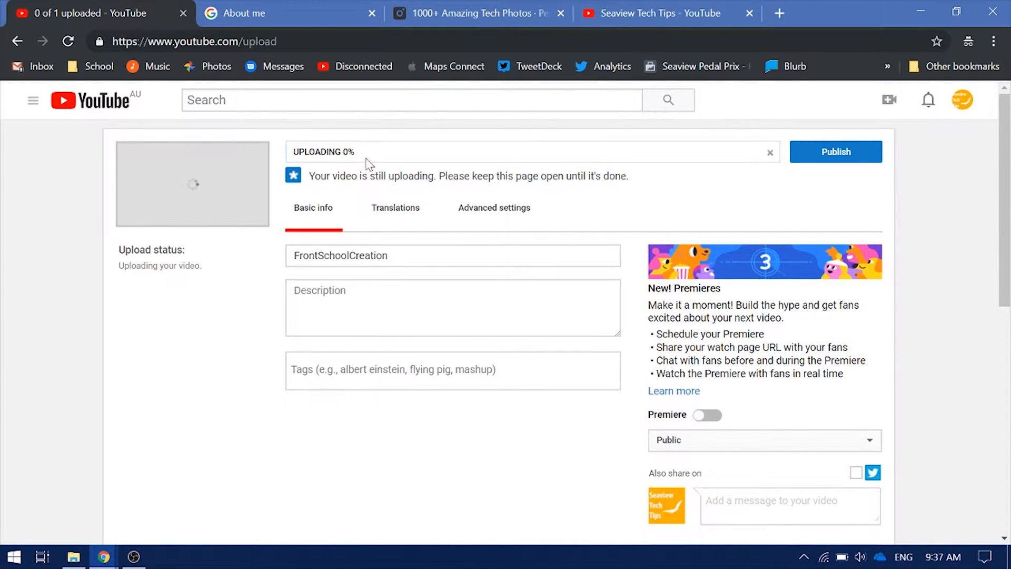
scroll(525, 374, down, 10)
scroll(483, 338, up, 10)
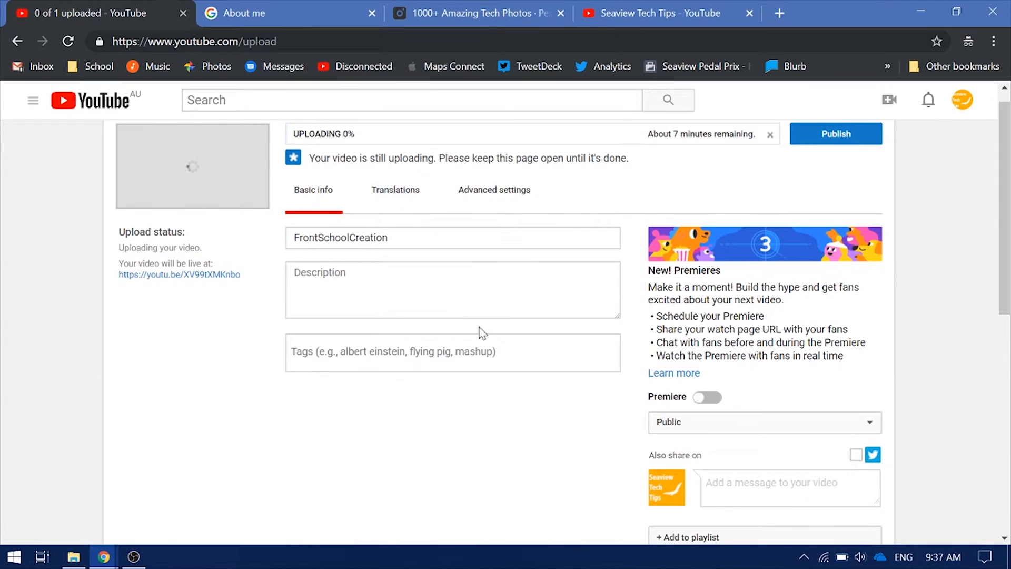
drag(648, 135, 769, 136)
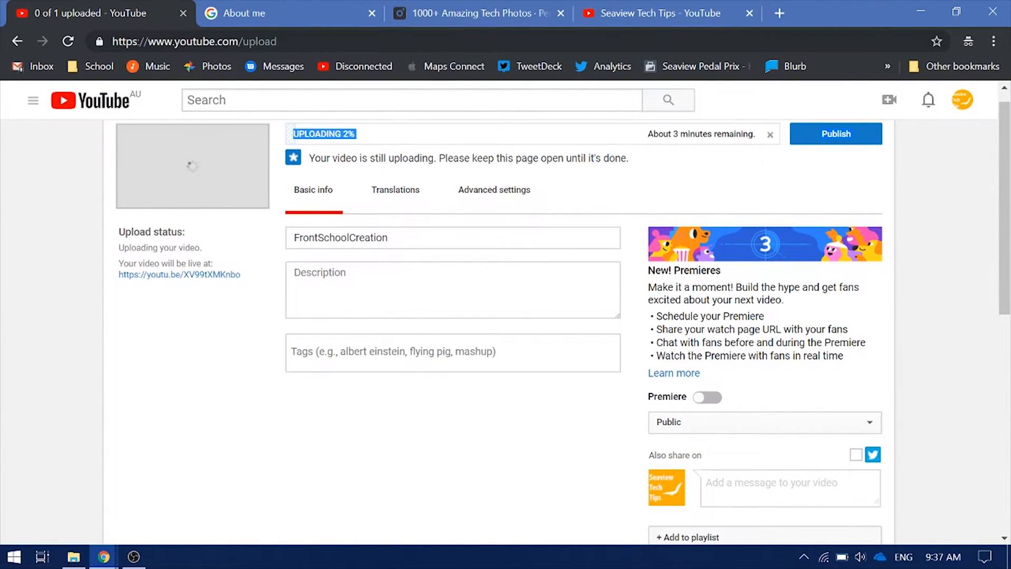
Replace the FrontSchoolCreation title with 'Photoshopping My School'
click(397, 231)
key(ctrl+a)
key(BackSpace)
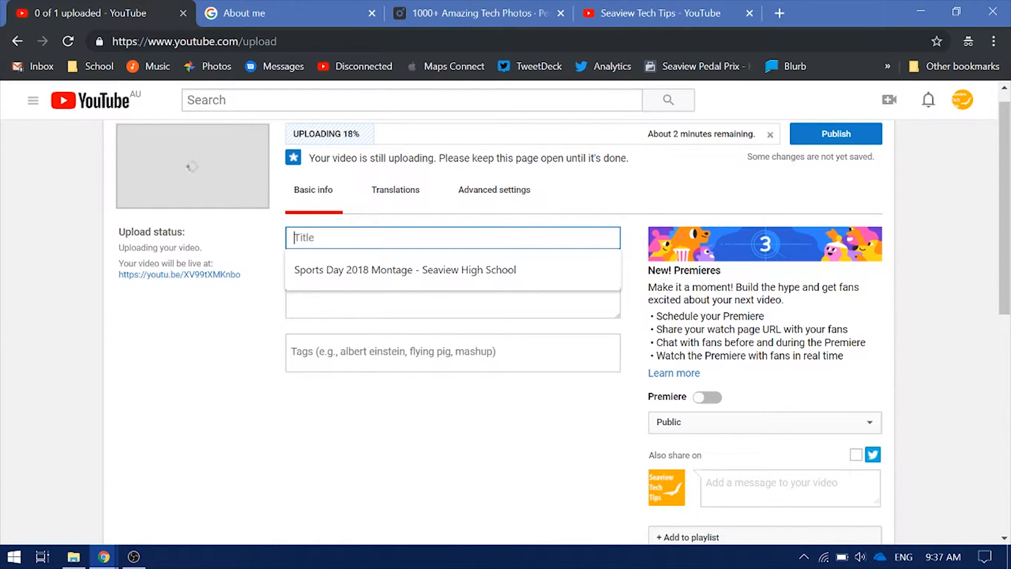
text(P)
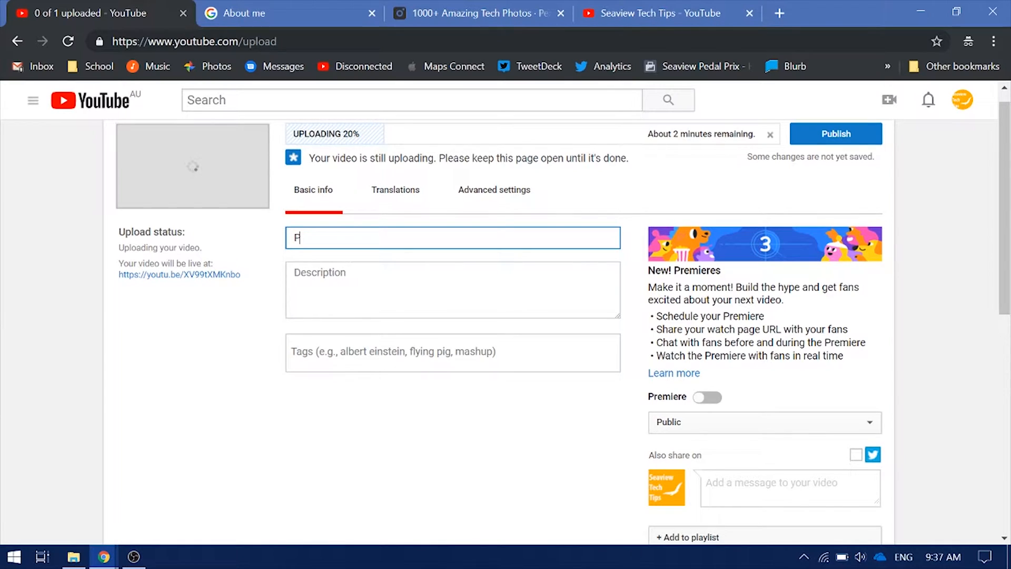
text(hotoshopping My School)
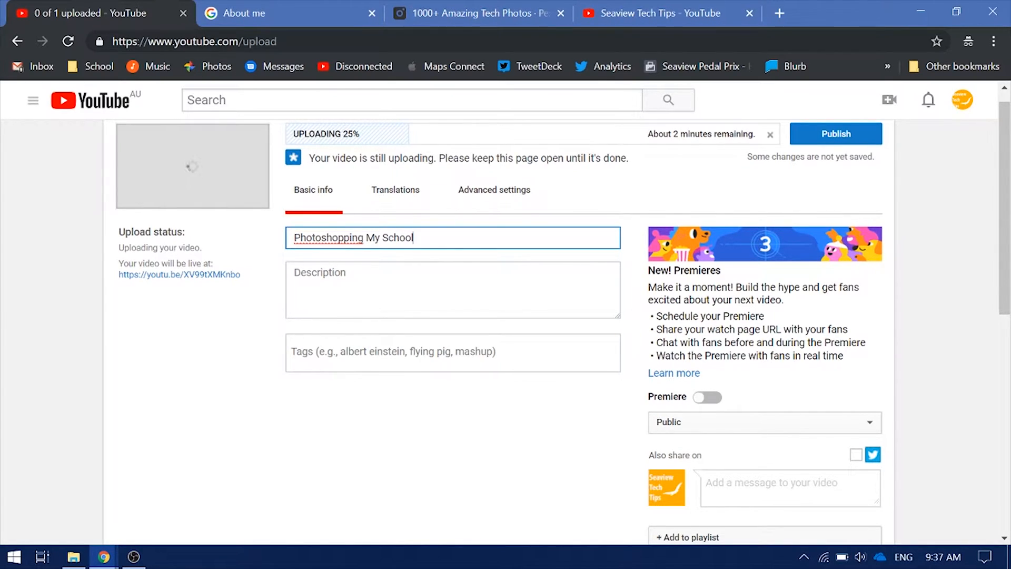
click(405, 257)
click(405, 265)
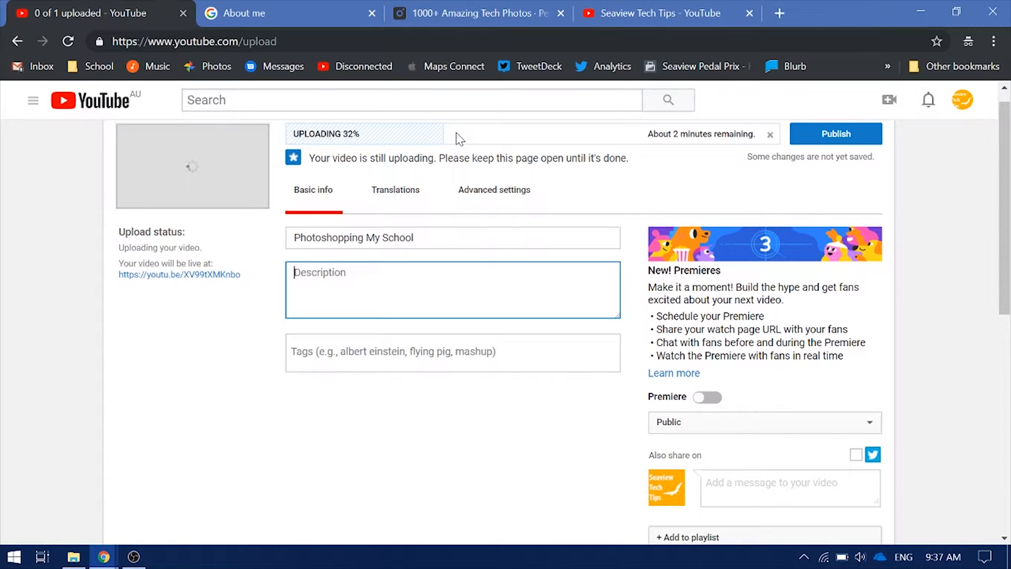
click(514, 19)
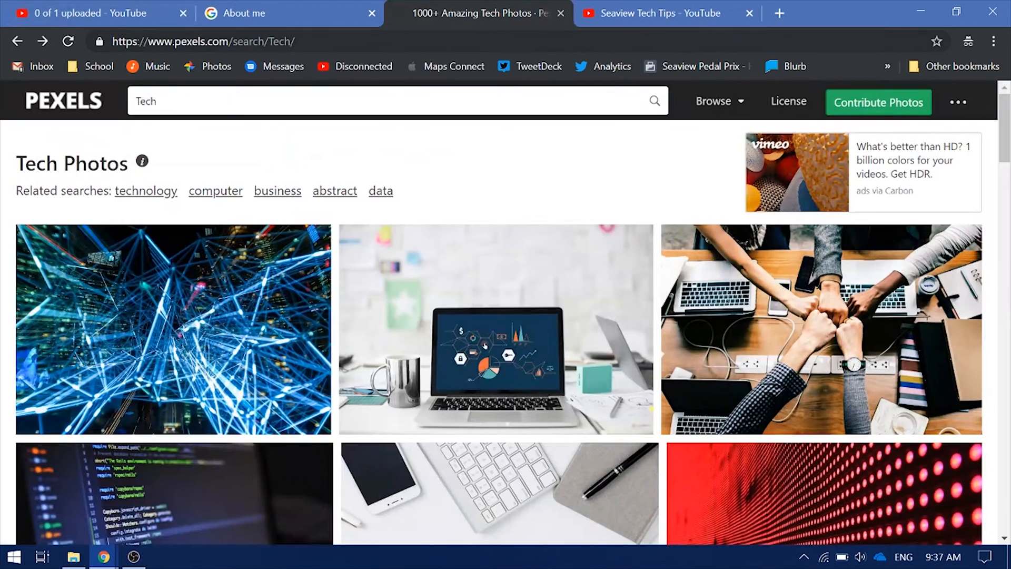
click(424, 42)
key(ctrl+c)
click(100, 14)
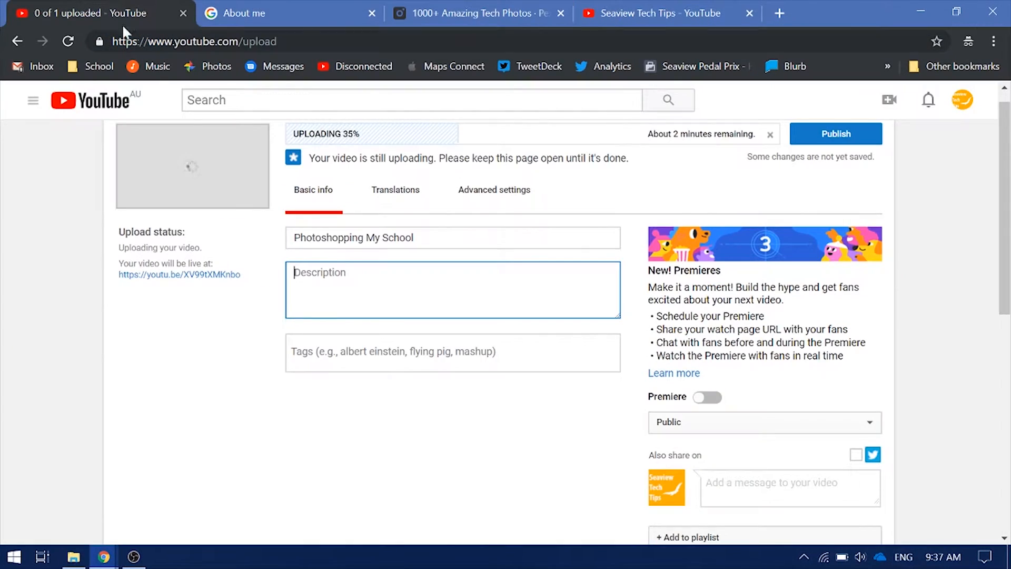
key(ctrl+v)
drag(327, 272, 199, 275)
key(BackSpace)
click(391, 435)
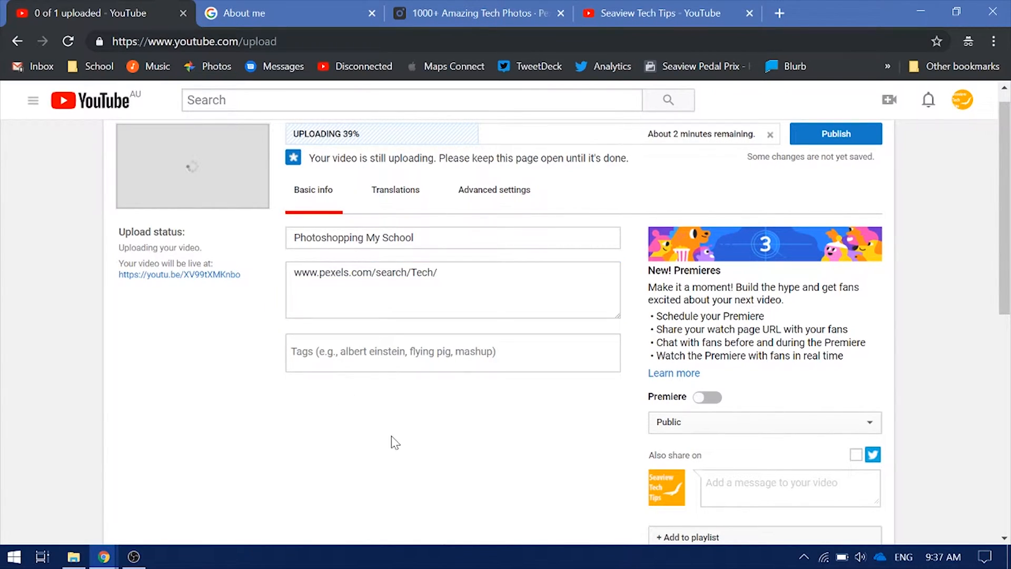
click(463, 364)
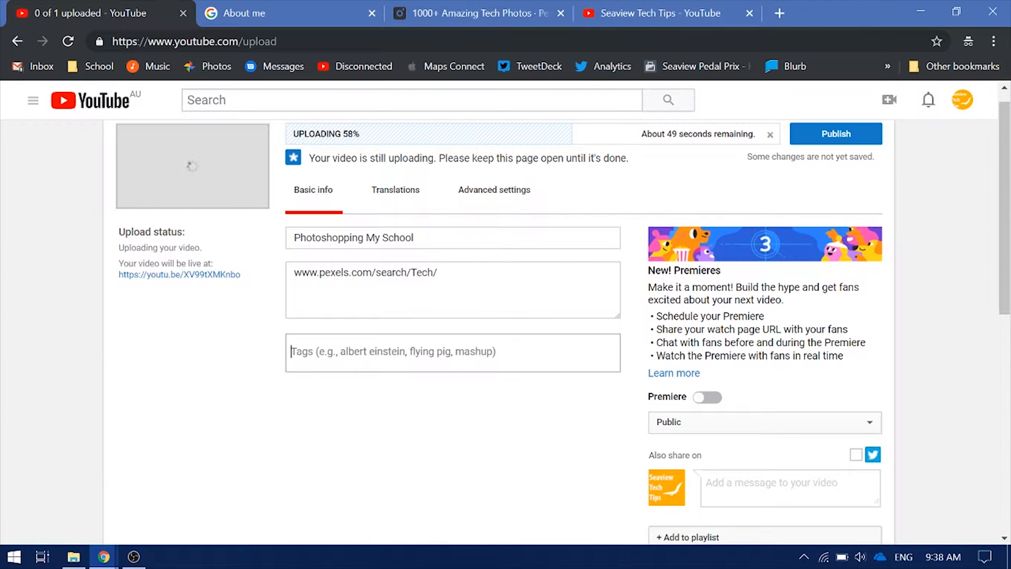
Add Photoshop, School and Fun as video tags
text(Photosho)
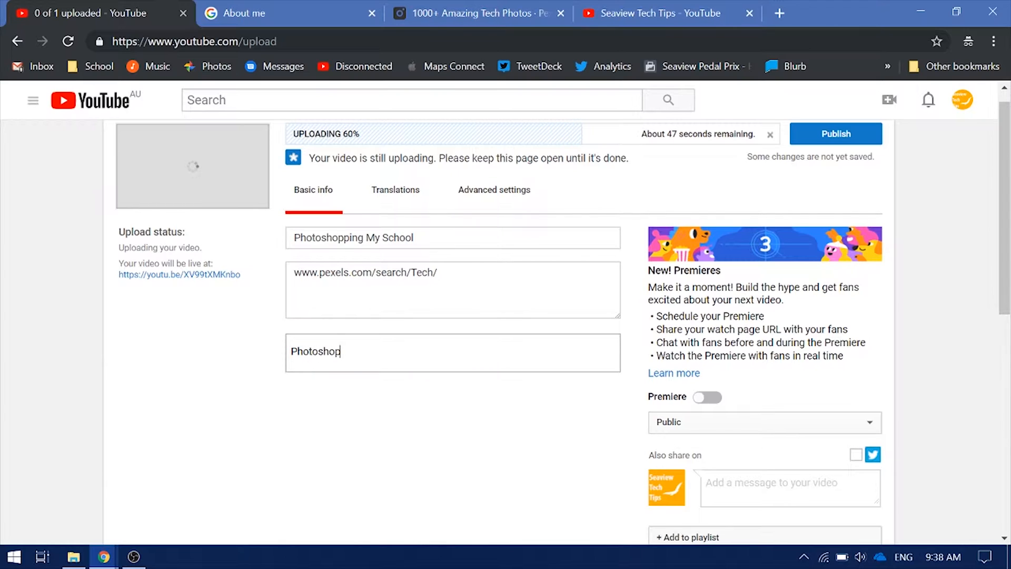
text(p)
key(Return)
text(Sch)
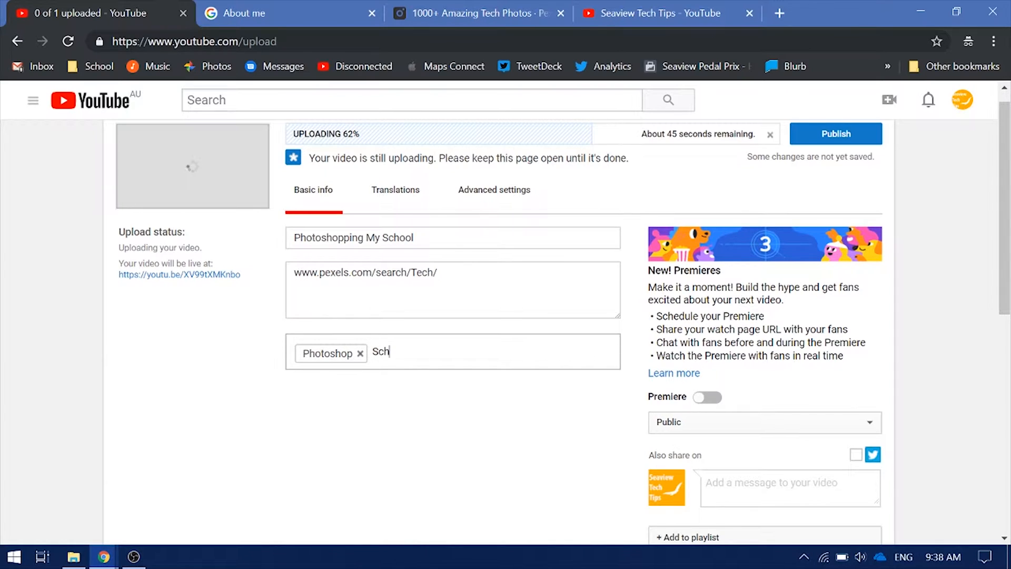
text(ool)
key(Return)
text(Fu)
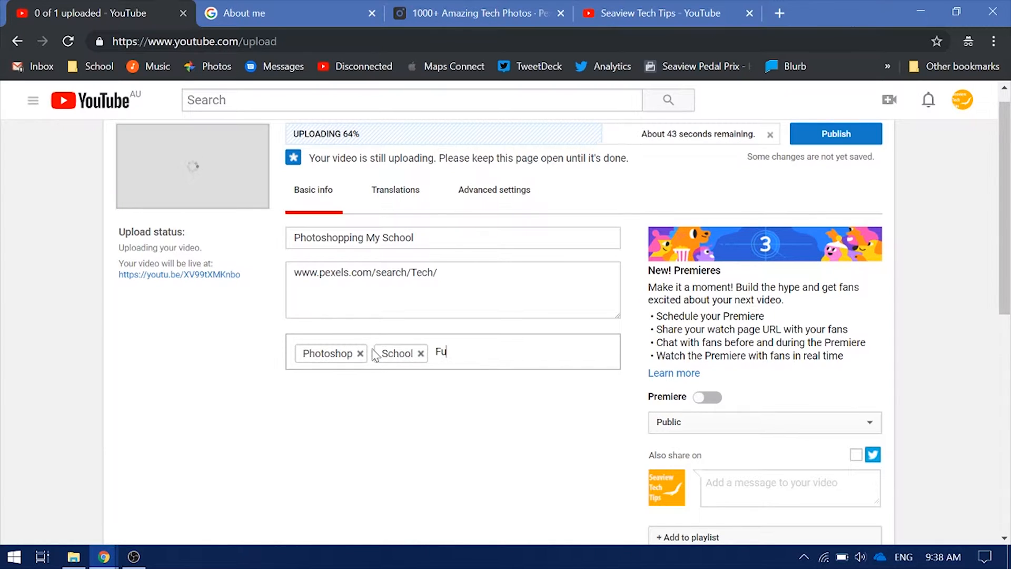
text(n)
key(Return)
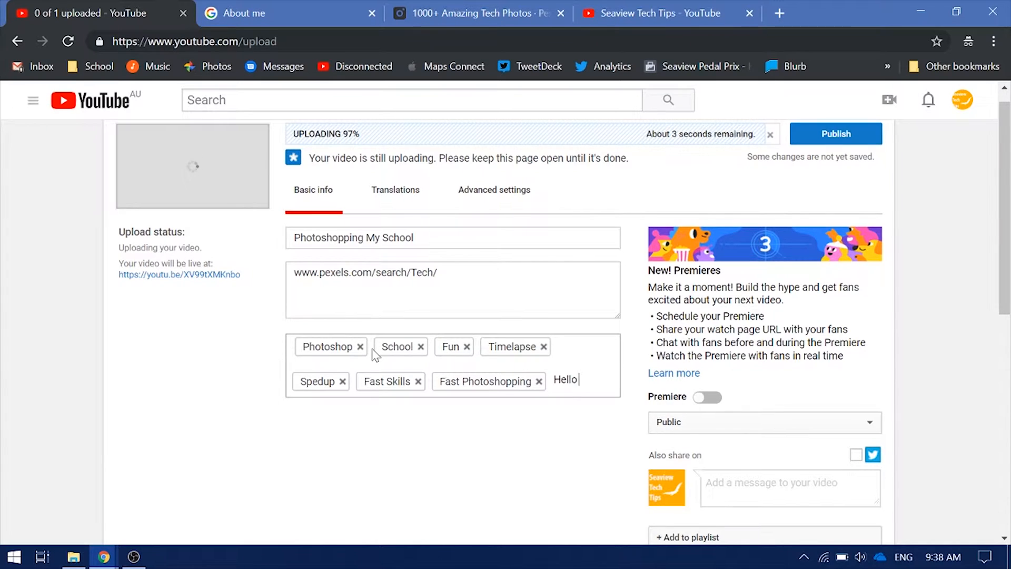
Remove the stray 'Hello how' tag and go to the translation settings
text(how)
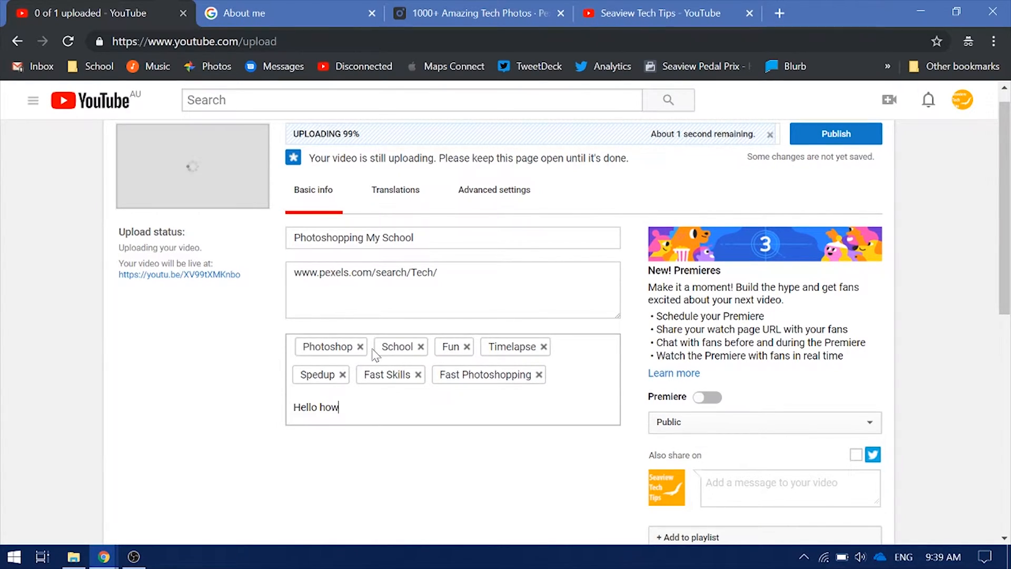
key(Return)
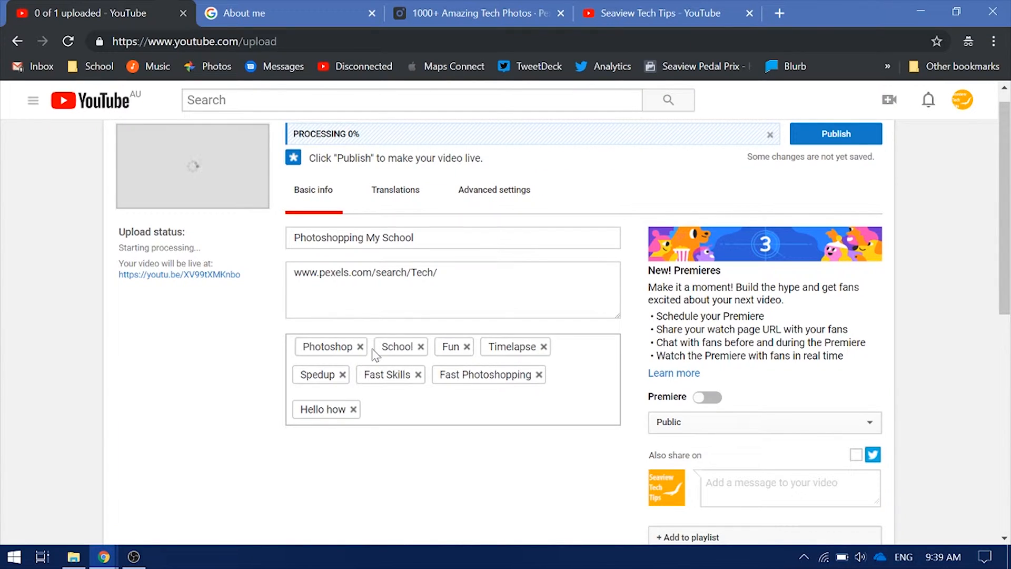
click(353, 409)
click(395, 190)
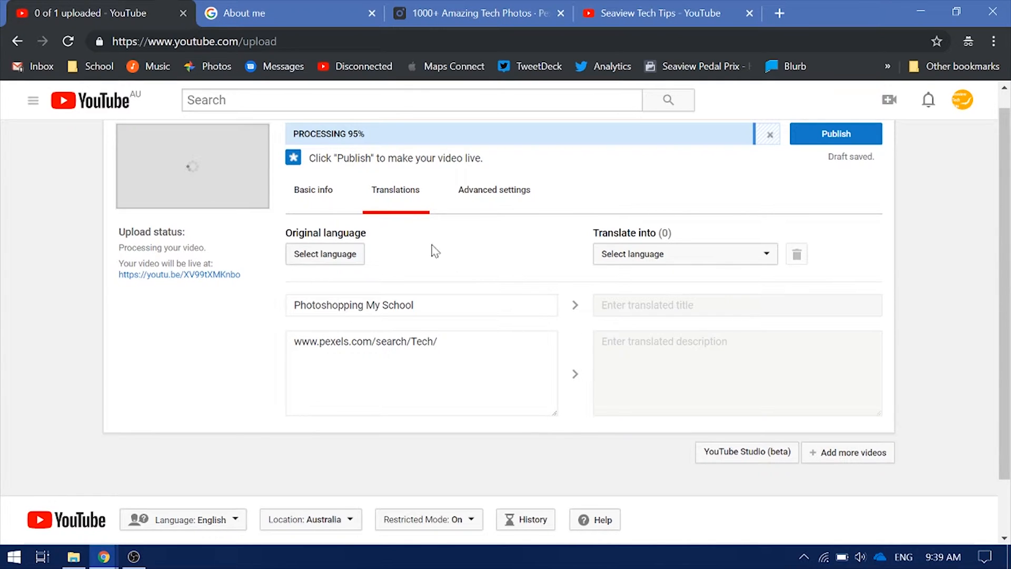
Set the original language to English and make it the default for new uploads
click(315, 252)
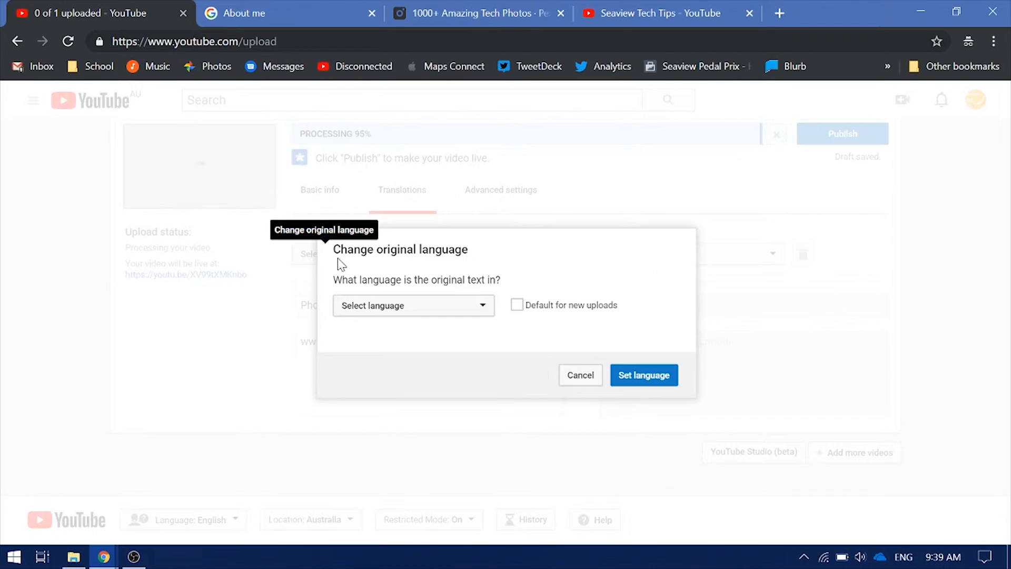
click(405, 307)
click(406, 351)
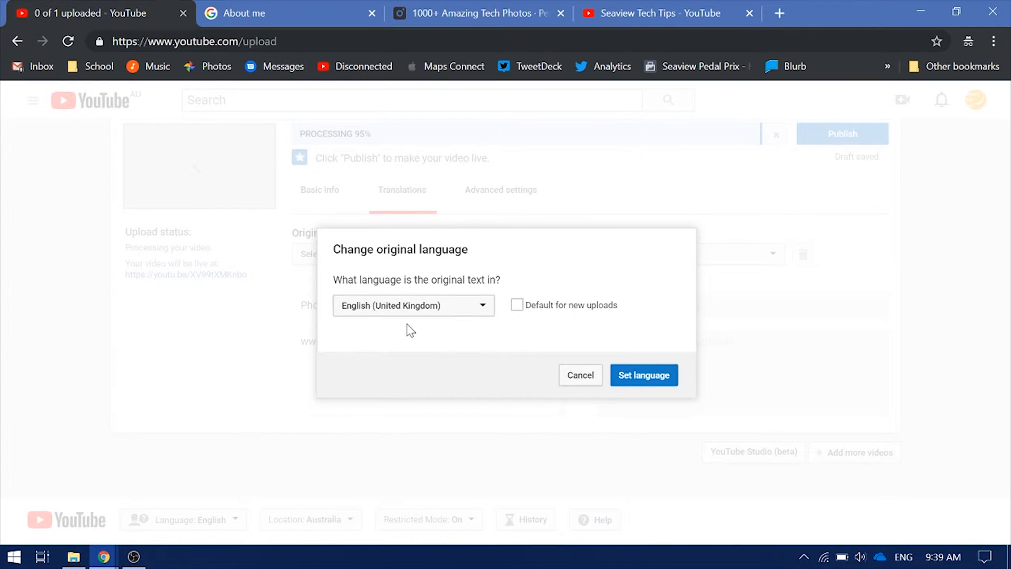
click(410, 314)
click(407, 331)
drag(534, 311, 525, 304)
click(517, 306)
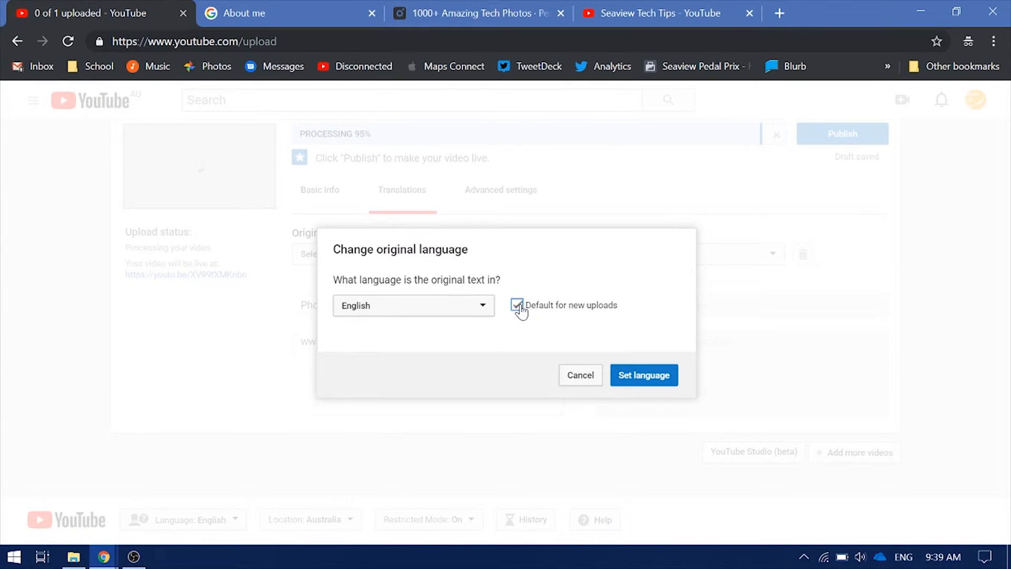
click(652, 383)
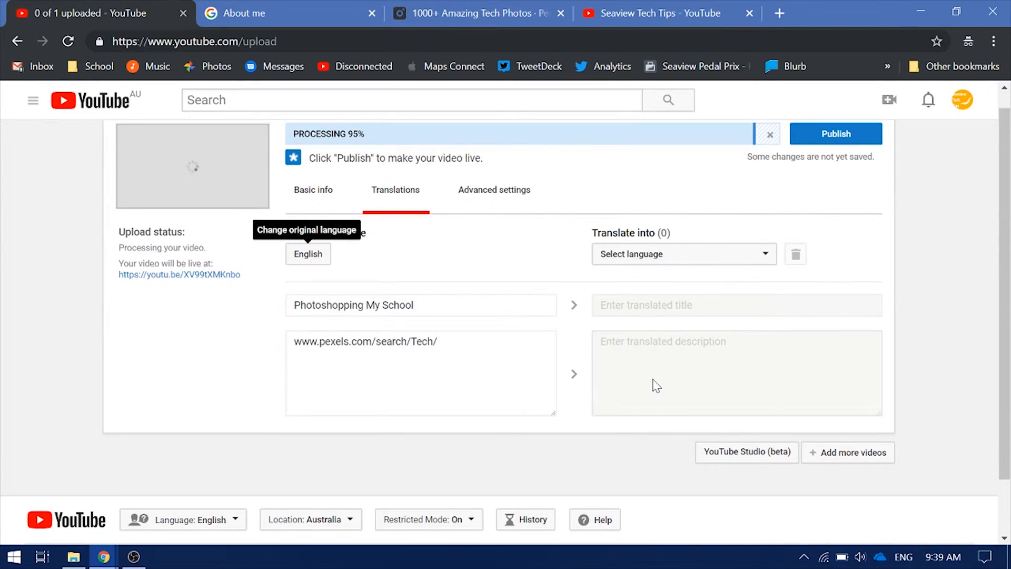
Close the translation language list without adding a language
click(714, 260)
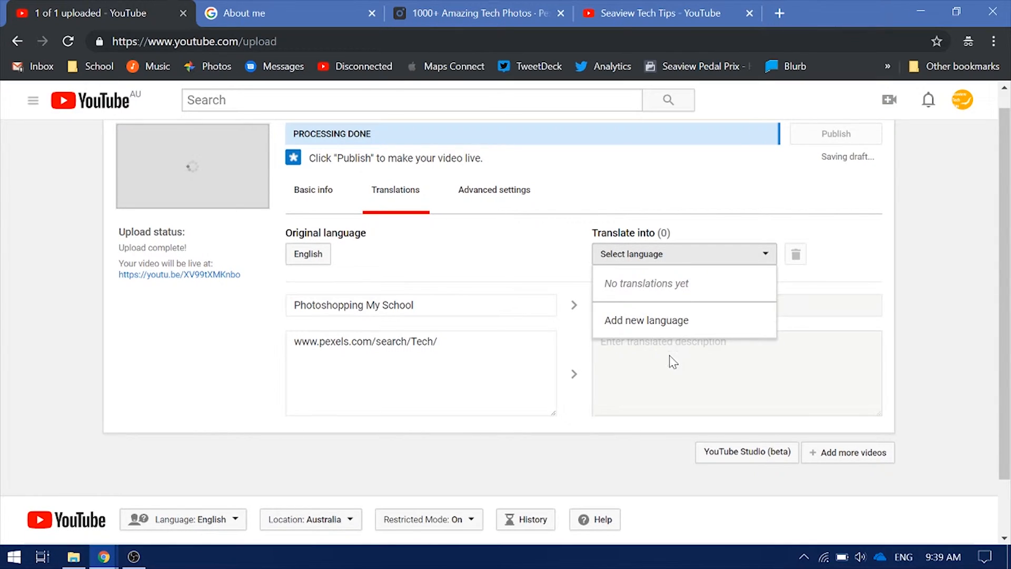
drag(597, 232, 697, 233)
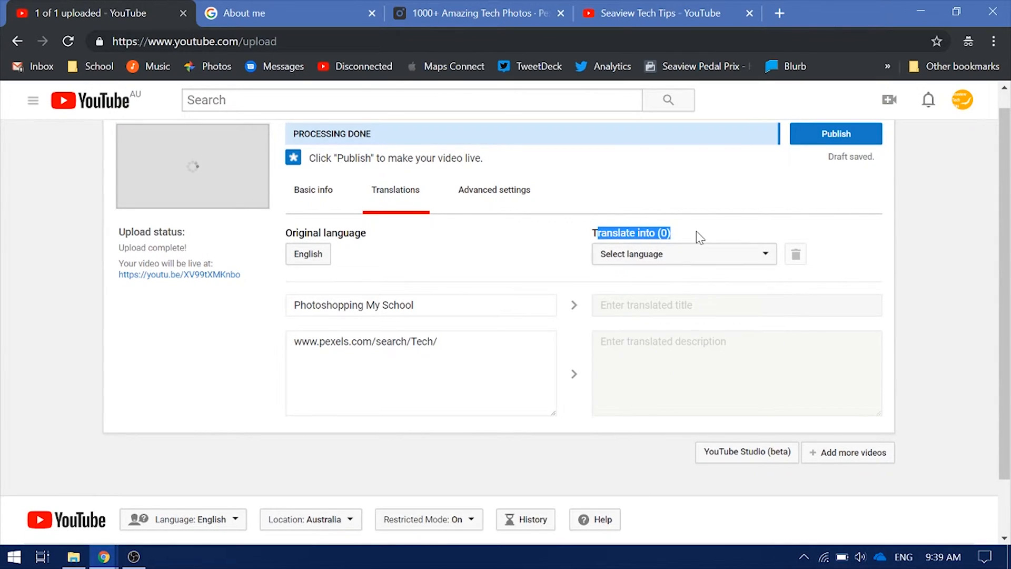
click(730, 229)
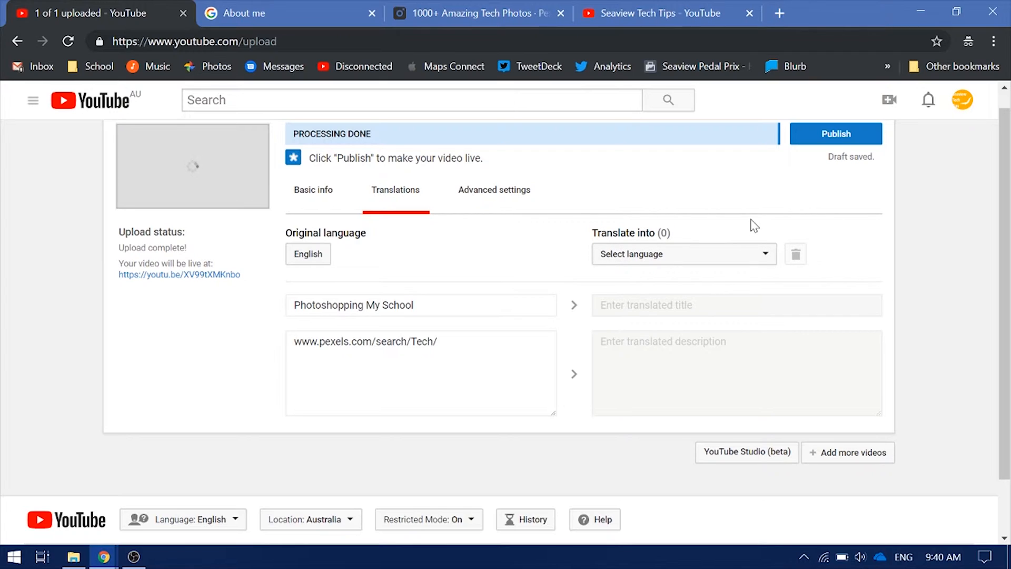
In advanced settings, turn comments off and keep the Standard YouTube License
click(503, 192)
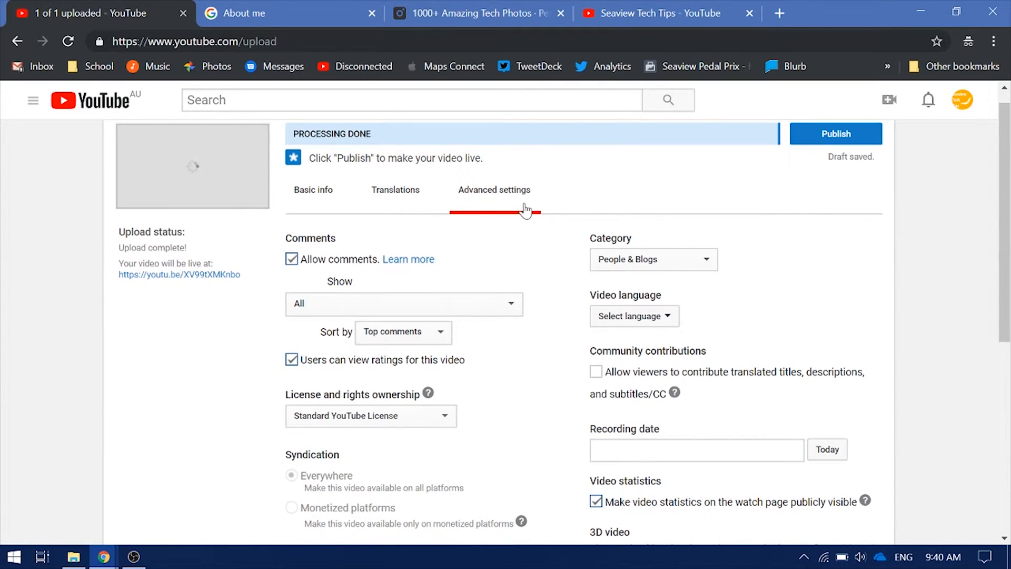
click(291, 258)
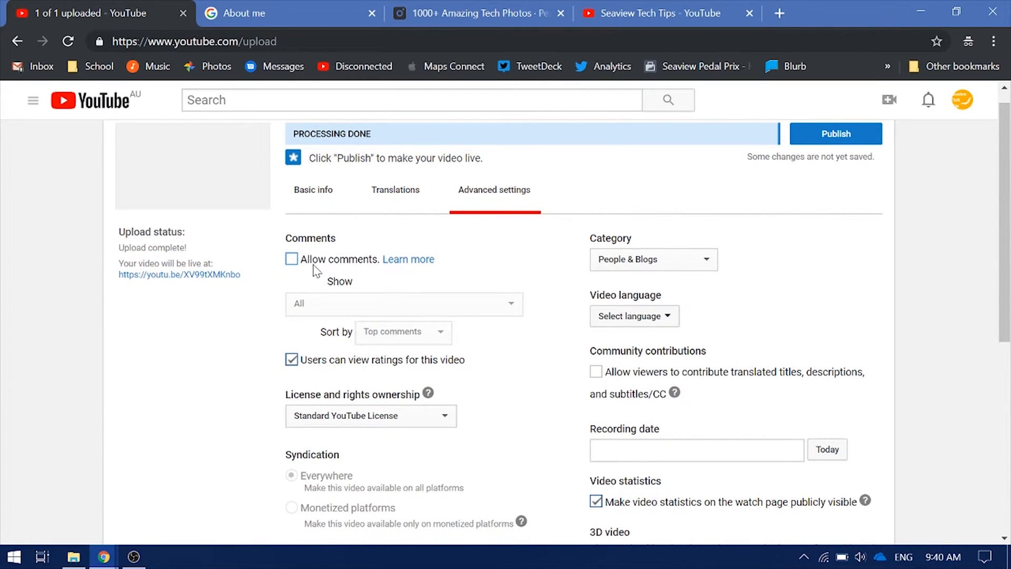
scroll(316, 279, down, 1)
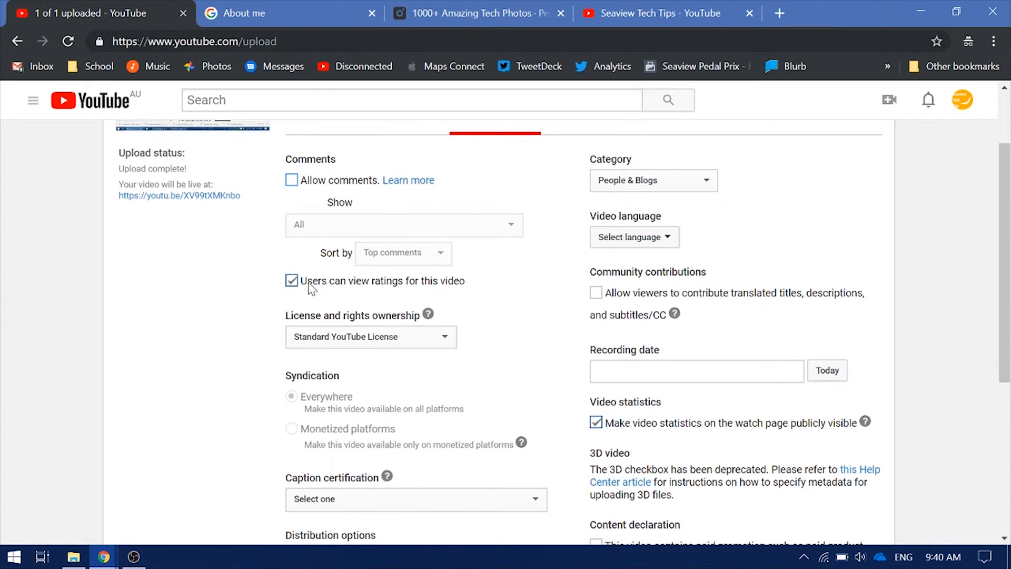
scroll(311, 287, down, 1)
click(333, 257)
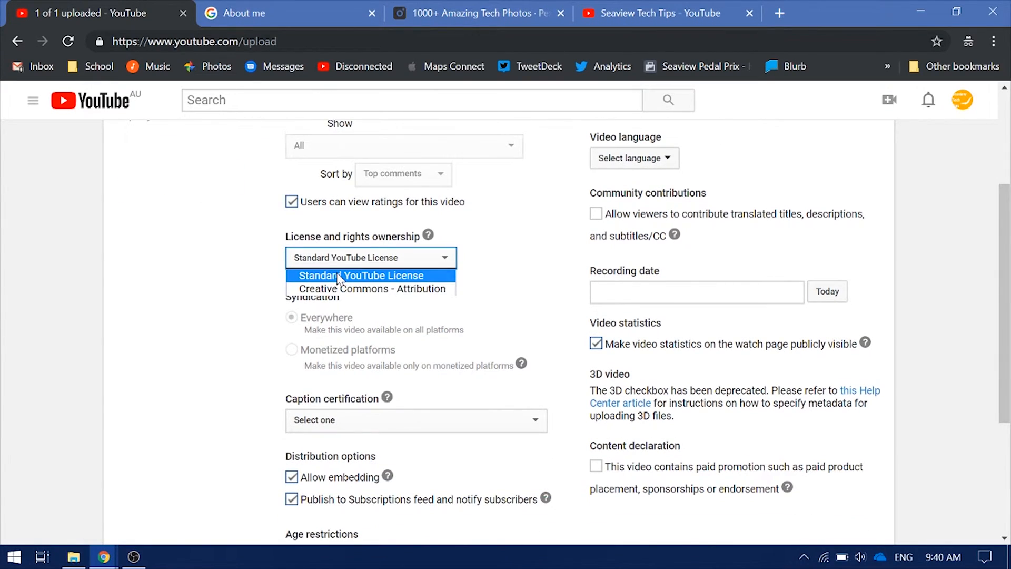
click(337, 278)
Leave caption certification unset and open the category list
scroll(347, 276, down, 2)
click(371, 263)
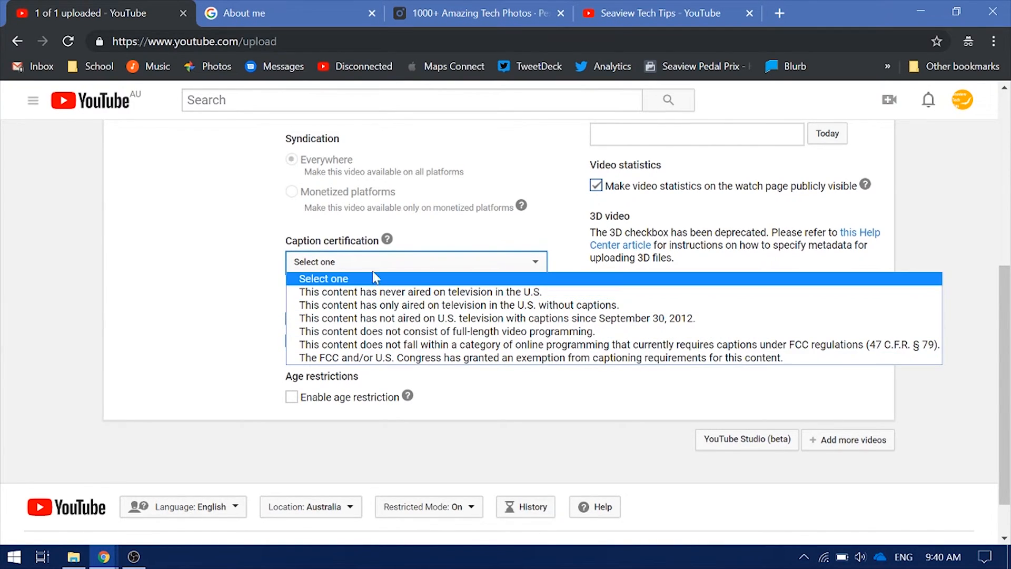
click(373, 278)
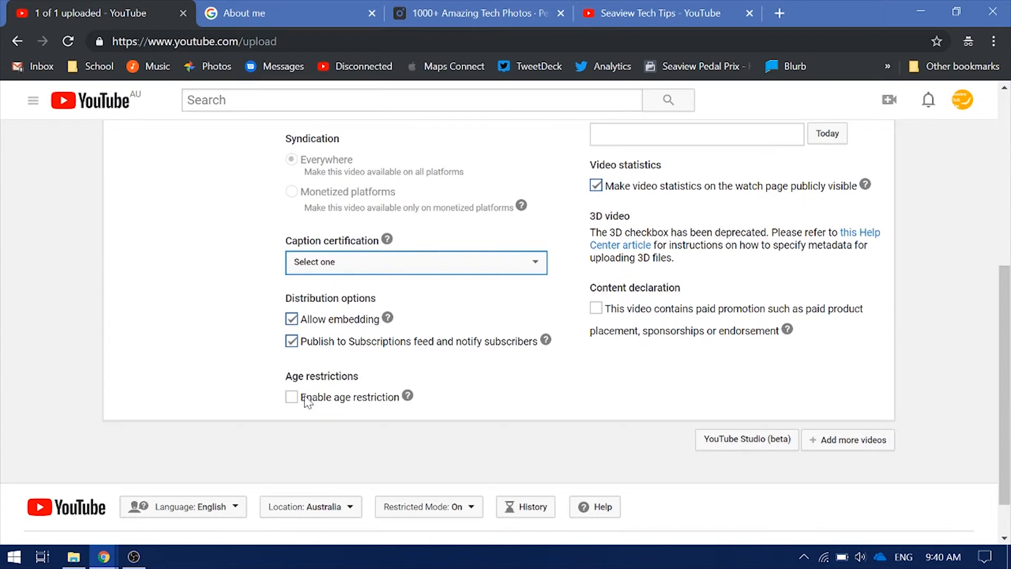
scroll(322, 406, up, 5)
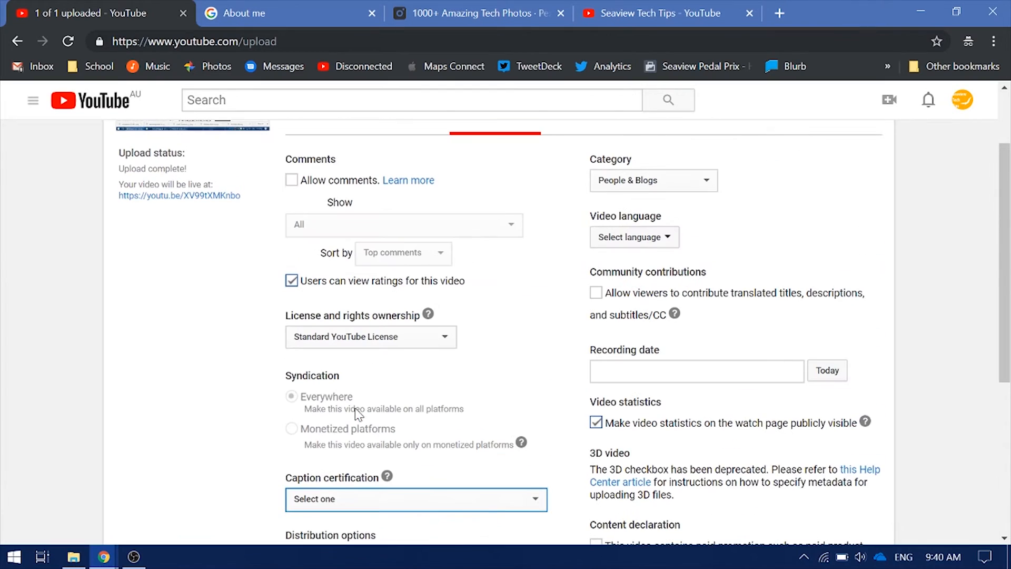
click(693, 186)
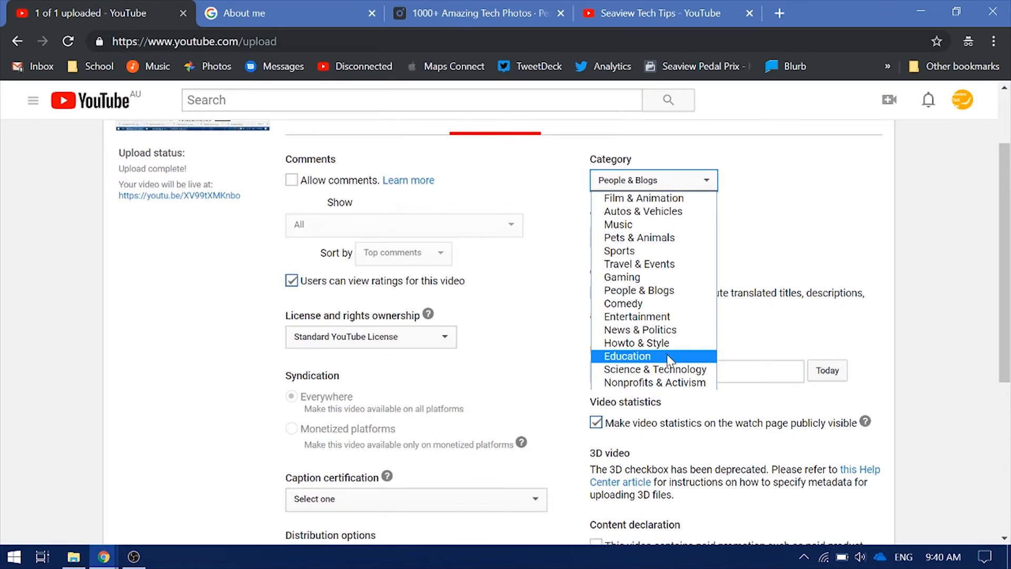
Set category Film & Animation, language English, and allow viewer-contributed translations
click(661, 200)
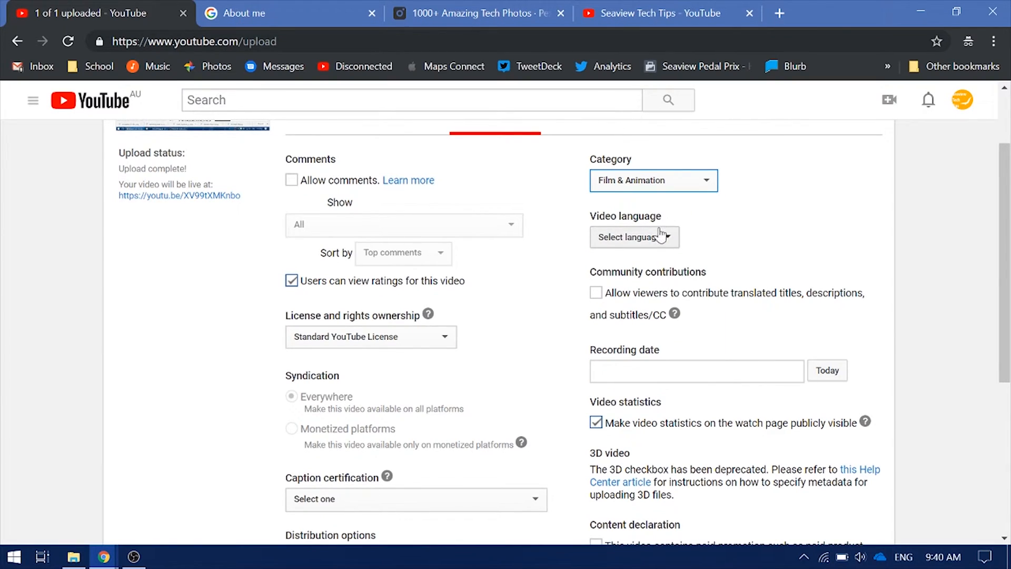
click(658, 237)
click(656, 264)
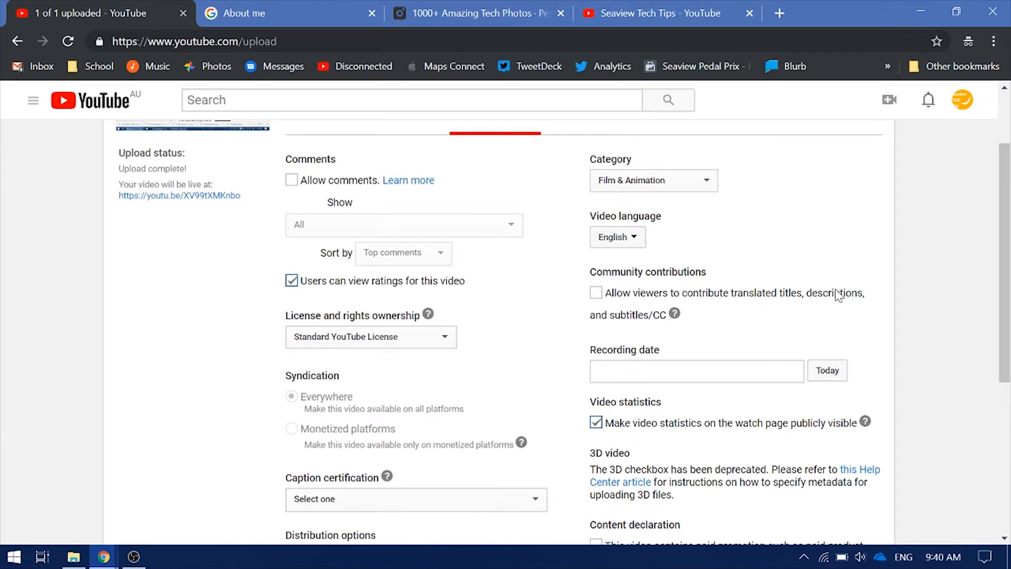
drag(676, 319, 605, 286)
click(599, 293)
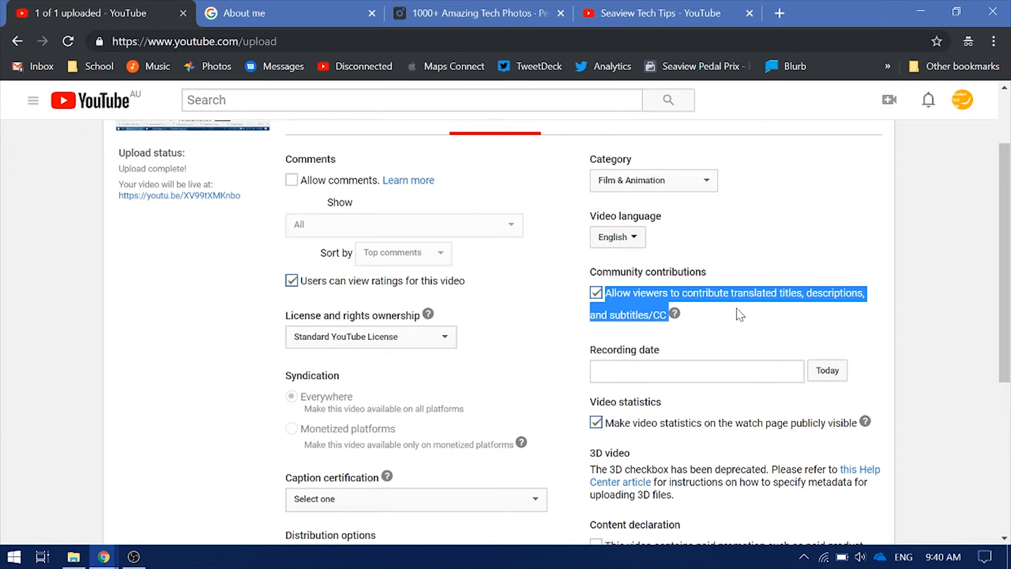
Set the recording date to today, October 24, 2018, and adjust the paid promotion declaration
click(685, 371)
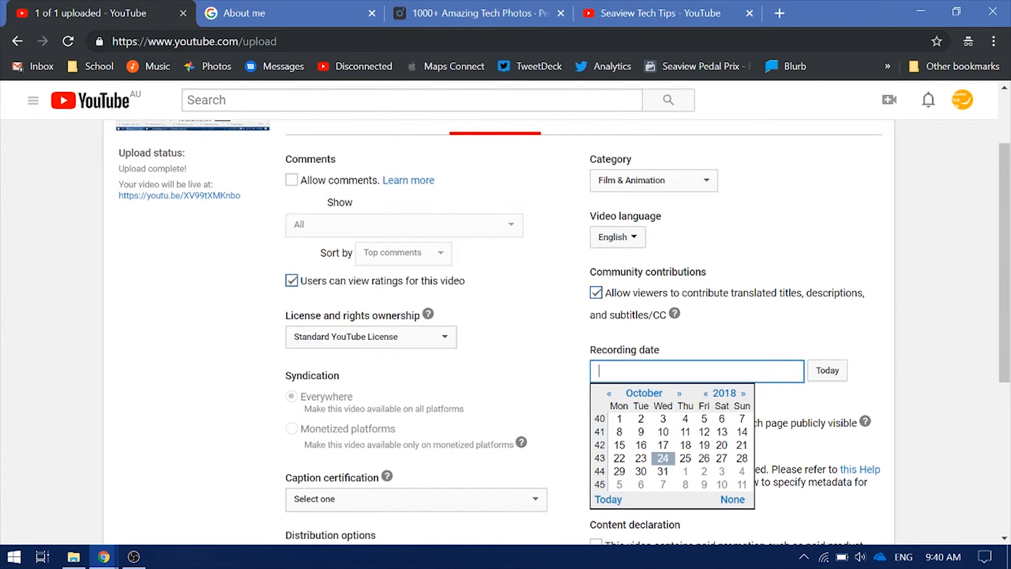
click(655, 433)
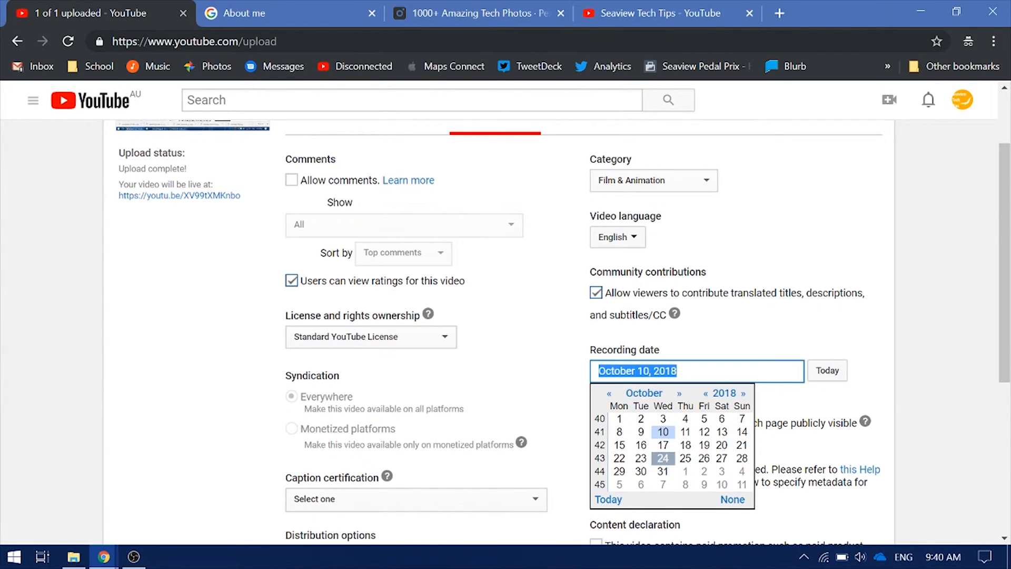
click(827, 370)
scroll(827, 370, down, 5)
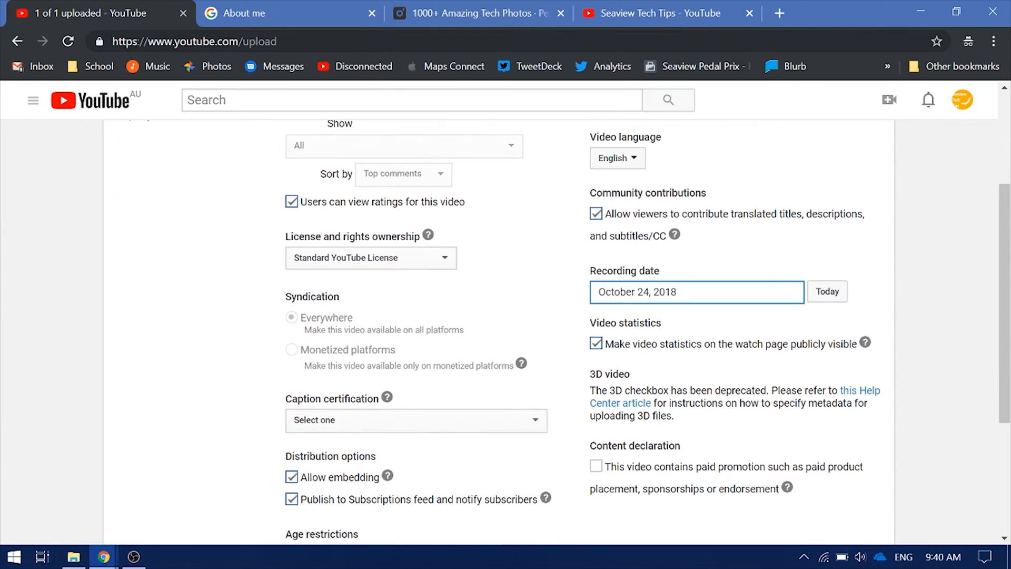
scroll(741, 368, up, 3)
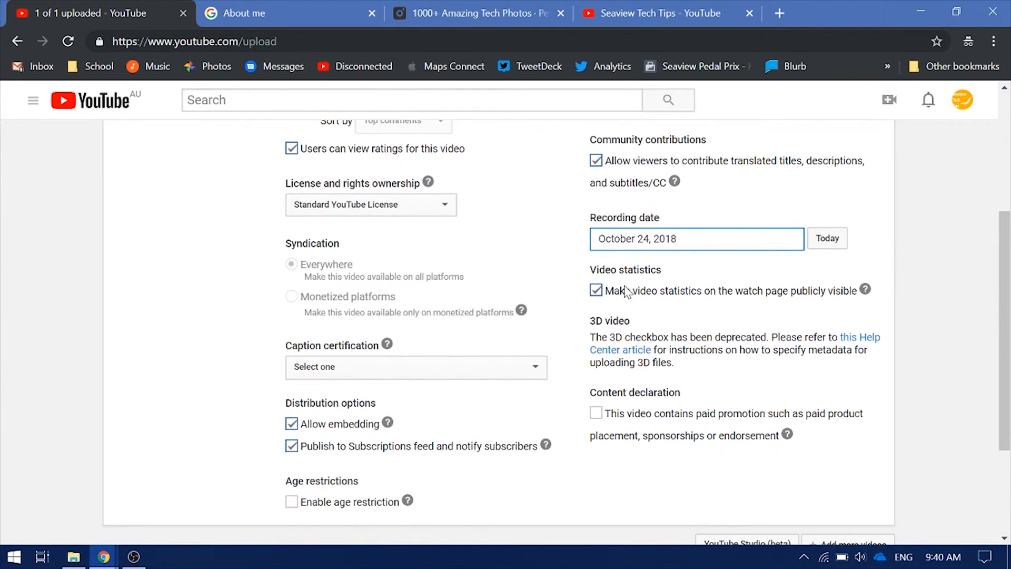
drag(611, 420, 860, 416)
click(663, 429)
click(627, 421)
scroll(637, 428, down, 3)
scroll(635, 431, up, 10)
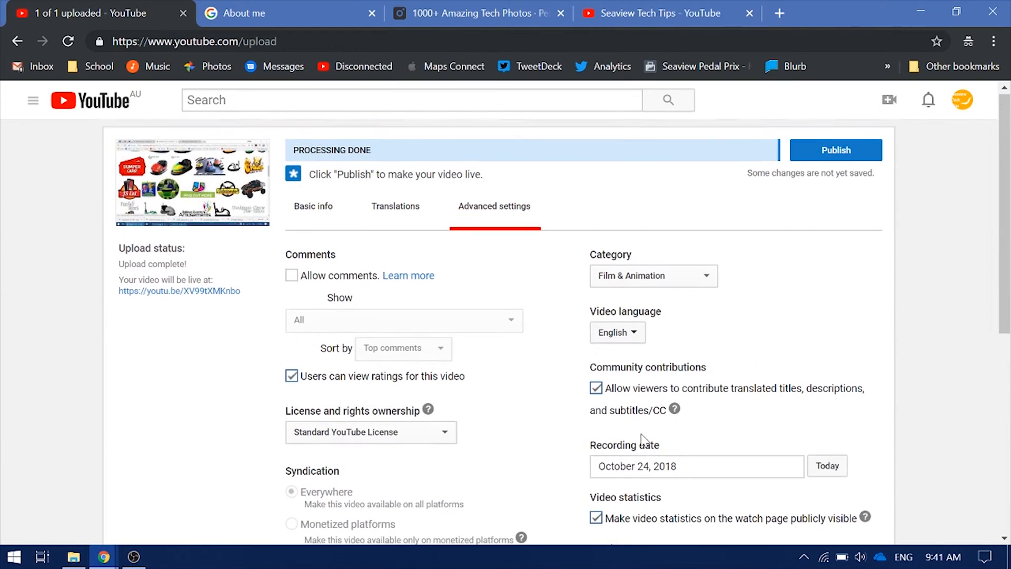
click(315, 220)
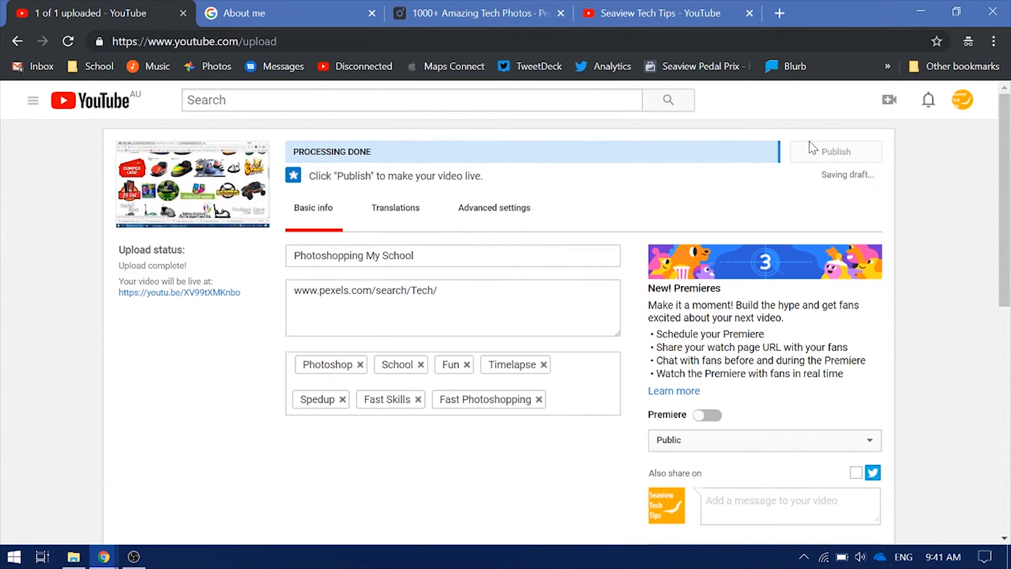
Choose the first auto-generated frame, the photo collage, as the thumbnail
scroll(555, 350, down, 5)
scroll(169, 306, up, 5)
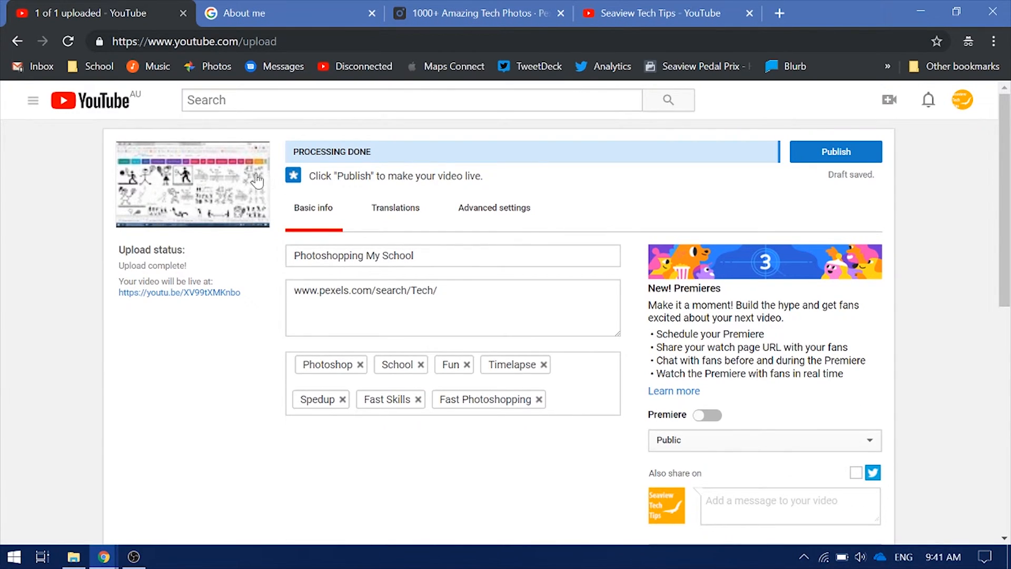
scroll(247, 180, down, 9)
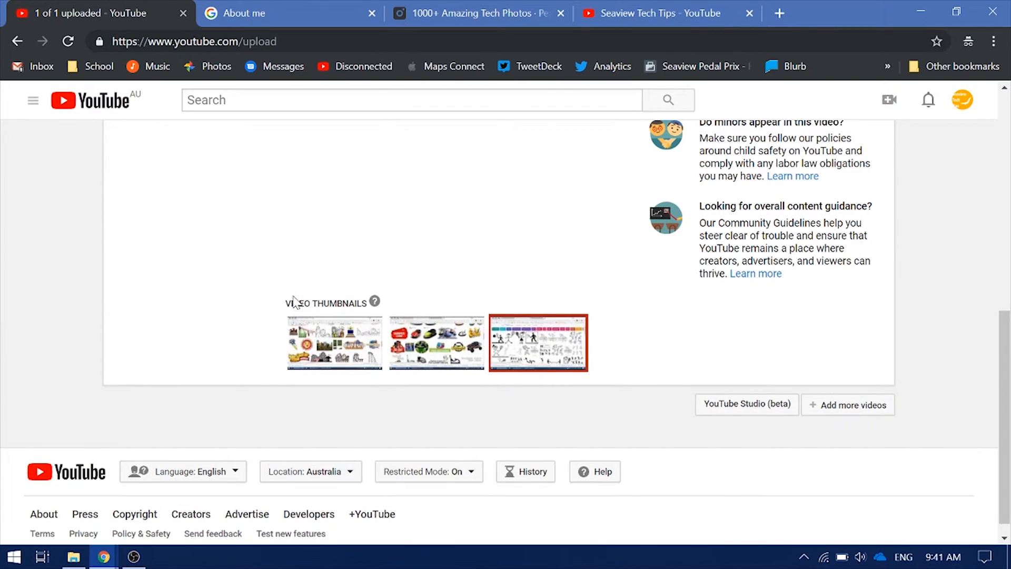
click(323, 360)
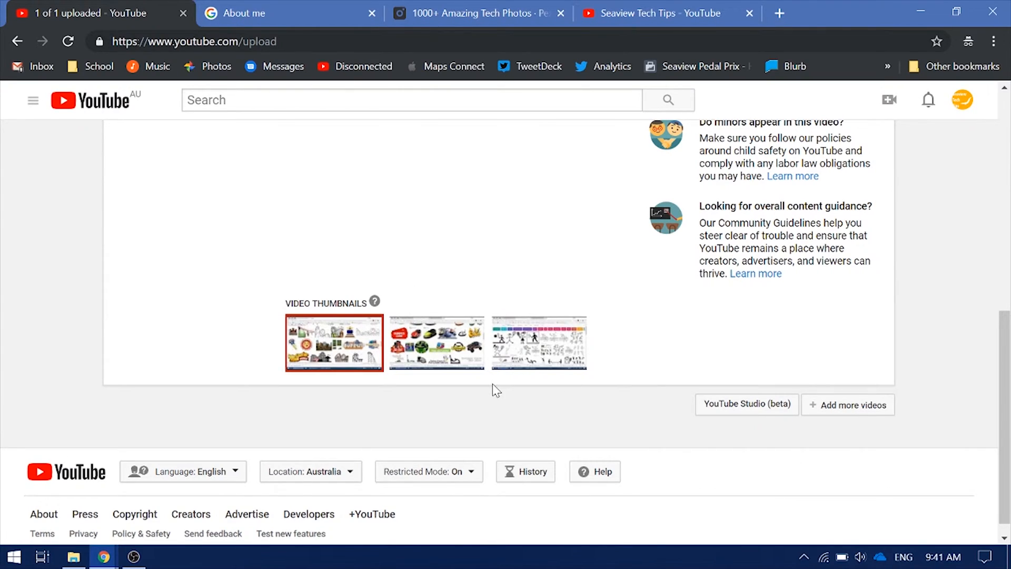
scroll(602, 355, up, 10)
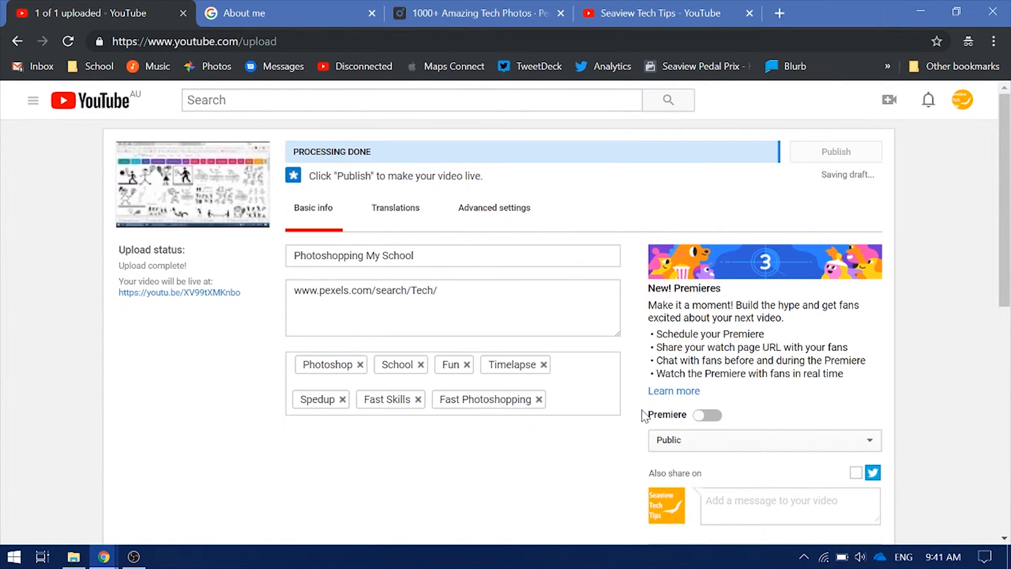
Switch the video's visibility to Unlisted, then back to Public
click(721, 441)
click(691, 460)
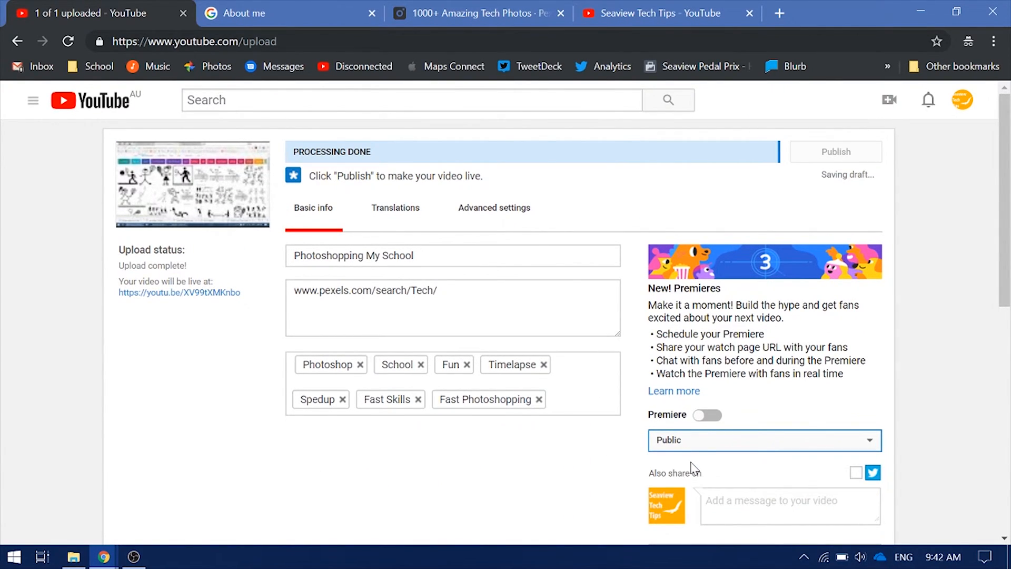
click(778, 439)
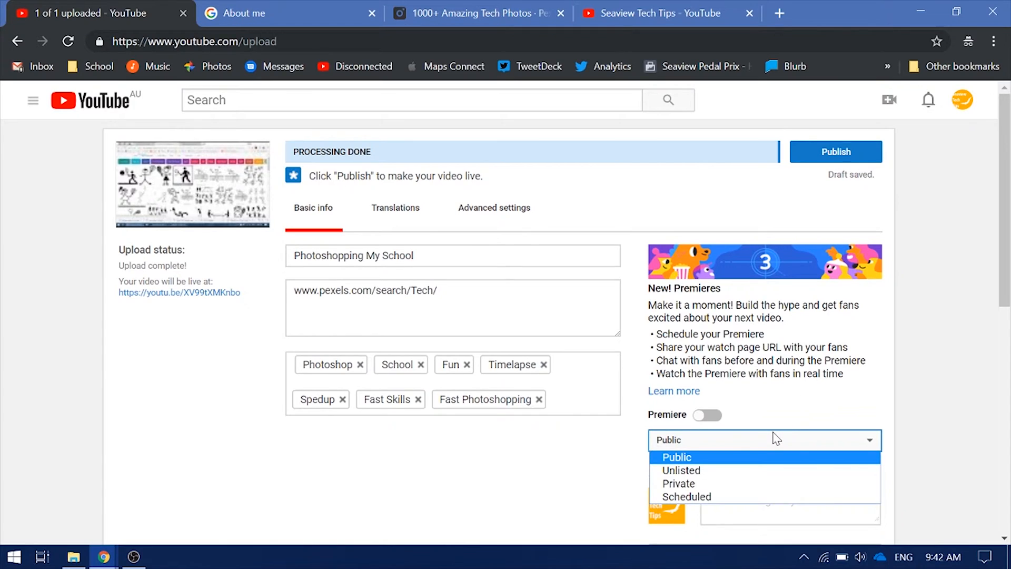
click(729, 470)
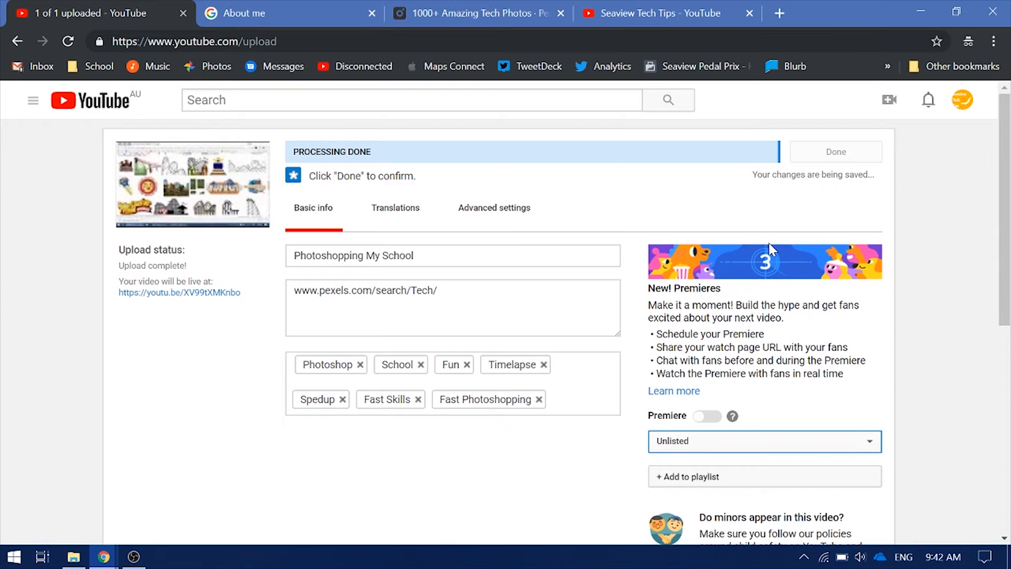
click(686, 441)
click(679, 458)
Publish the Photoshopping My School video as Public
scroll(688, 447, down, 4)
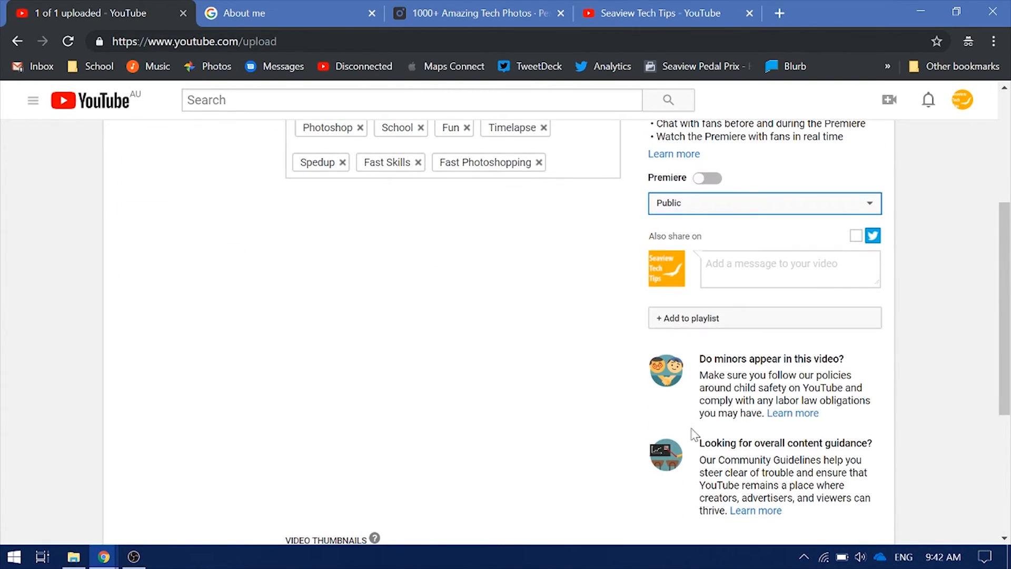
scroll(781, 274, down, 5)
scroll(751, 289, up, 9)
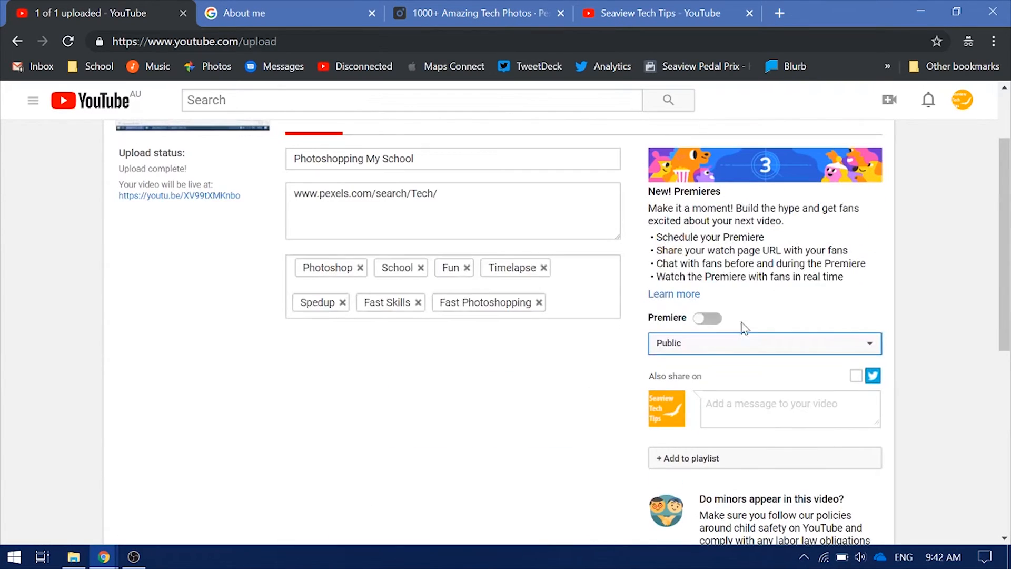
click(835, 153)
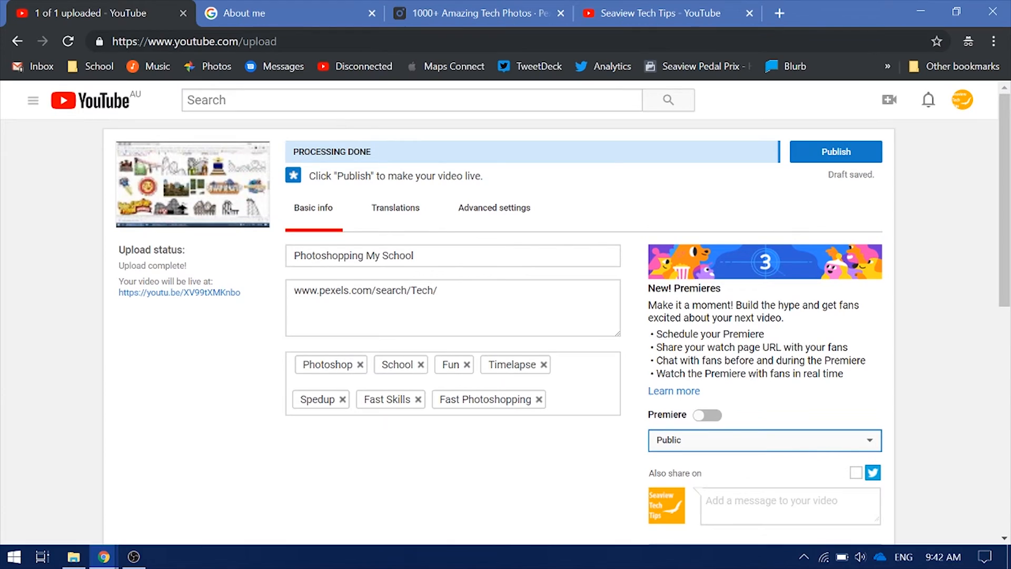
click(834, 155)
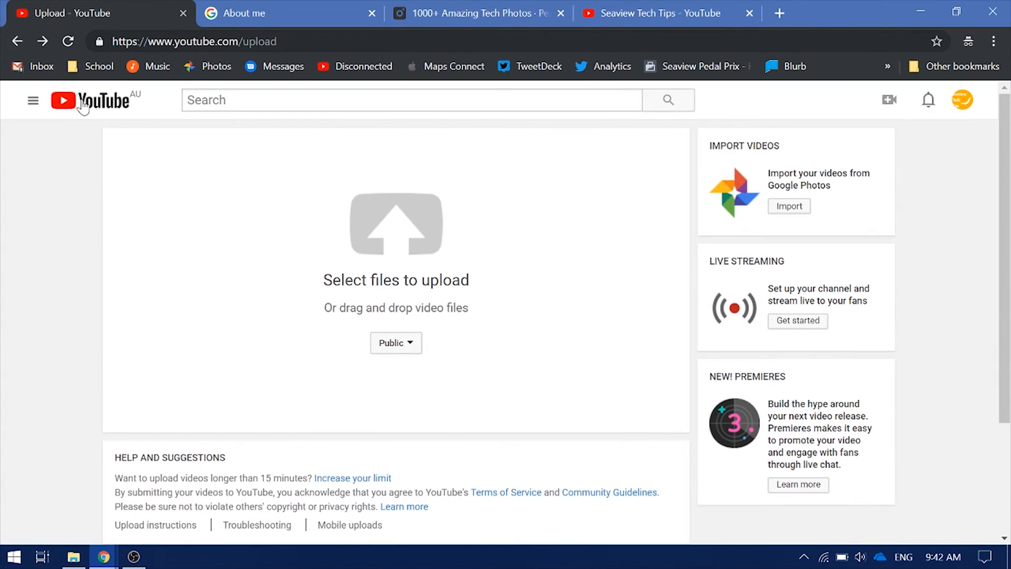
From the YouTube home page, go to the Seaview Tech channel via My channel and scroll to Uploads
click(94, 112)
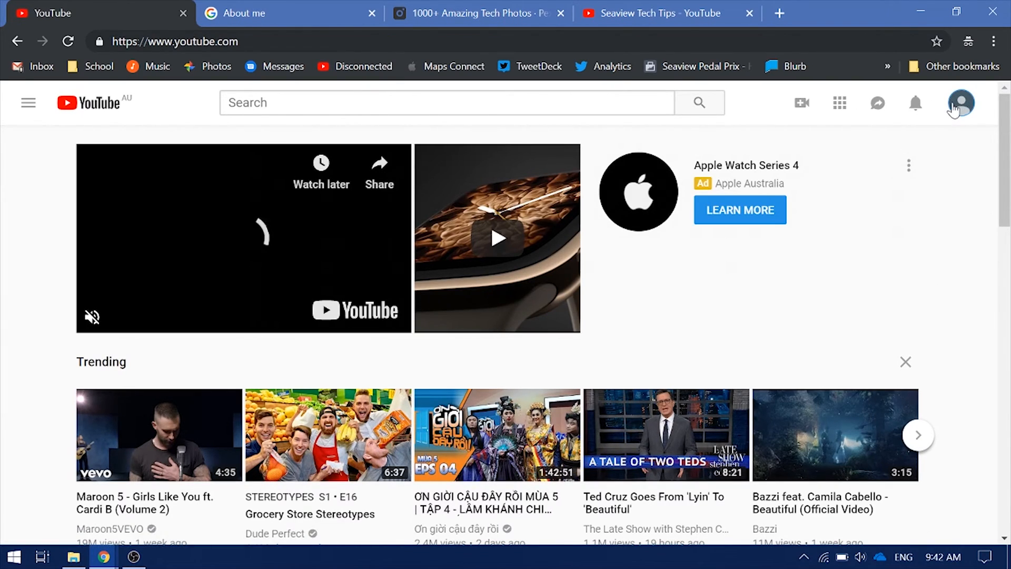
click(954, 108)
click(782, 168)
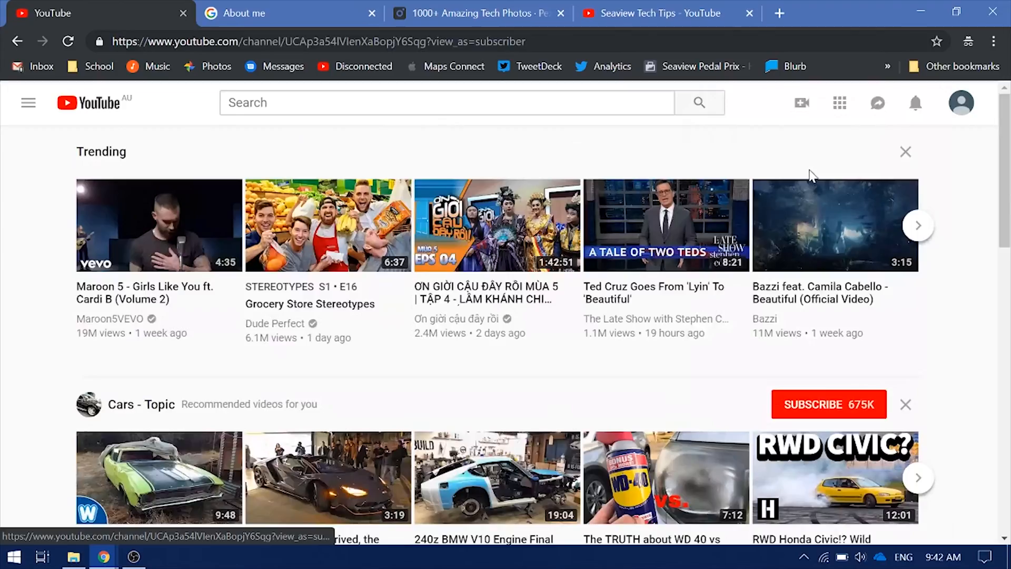
scroll(537, 431, down, 4)
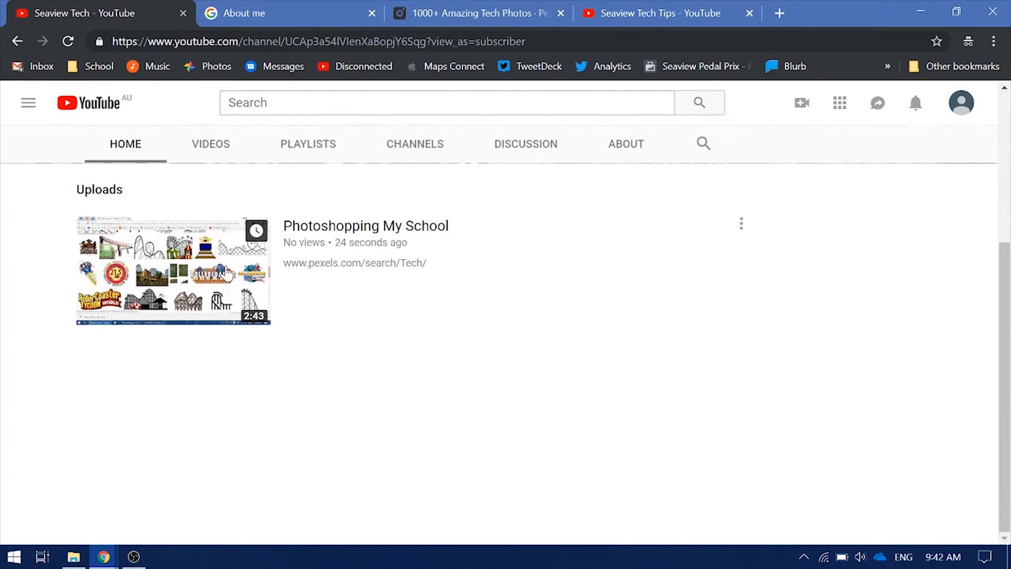
scroll(387, 378, up, 4)
scroll(370, 362, down, 3)
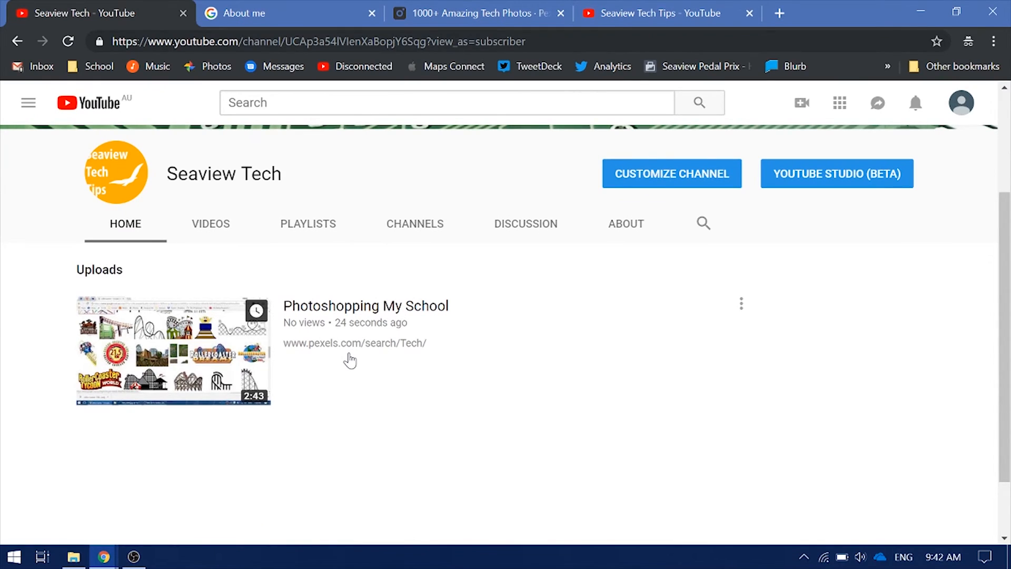
Open Photoshopping My School from Uploads to play it, and mute the computer's sound
click(339, 308)
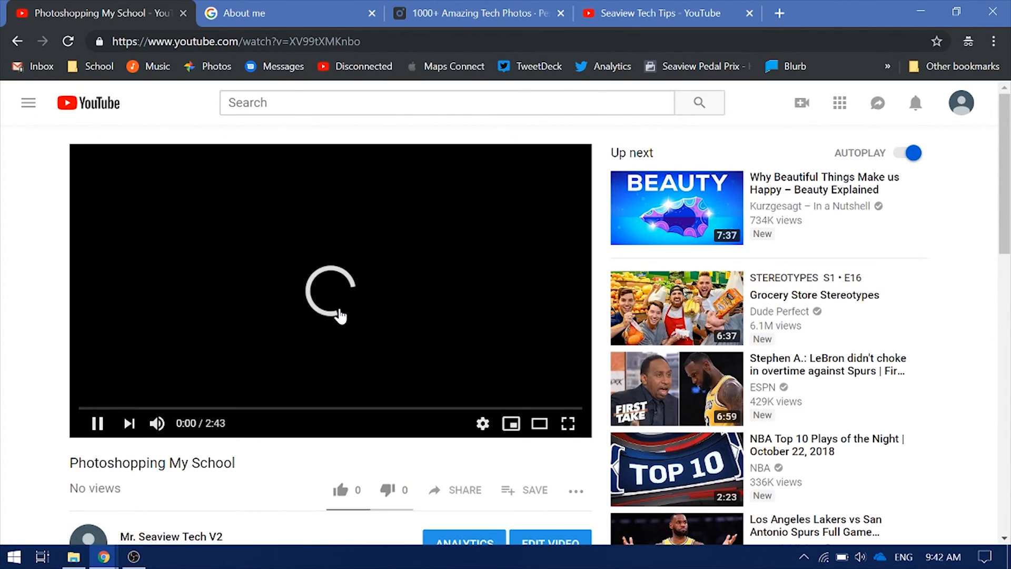
key(XF86AudioMute)
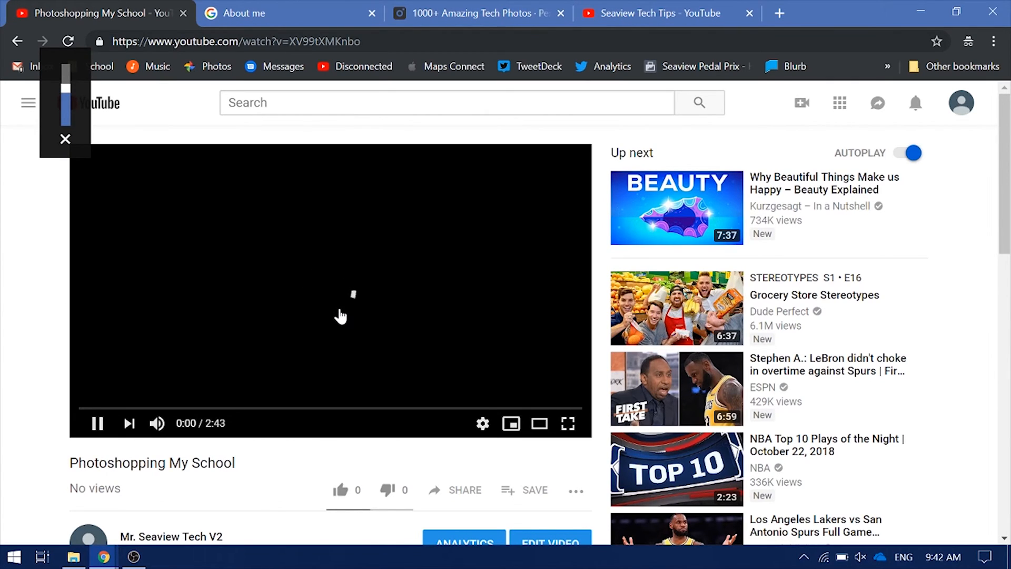